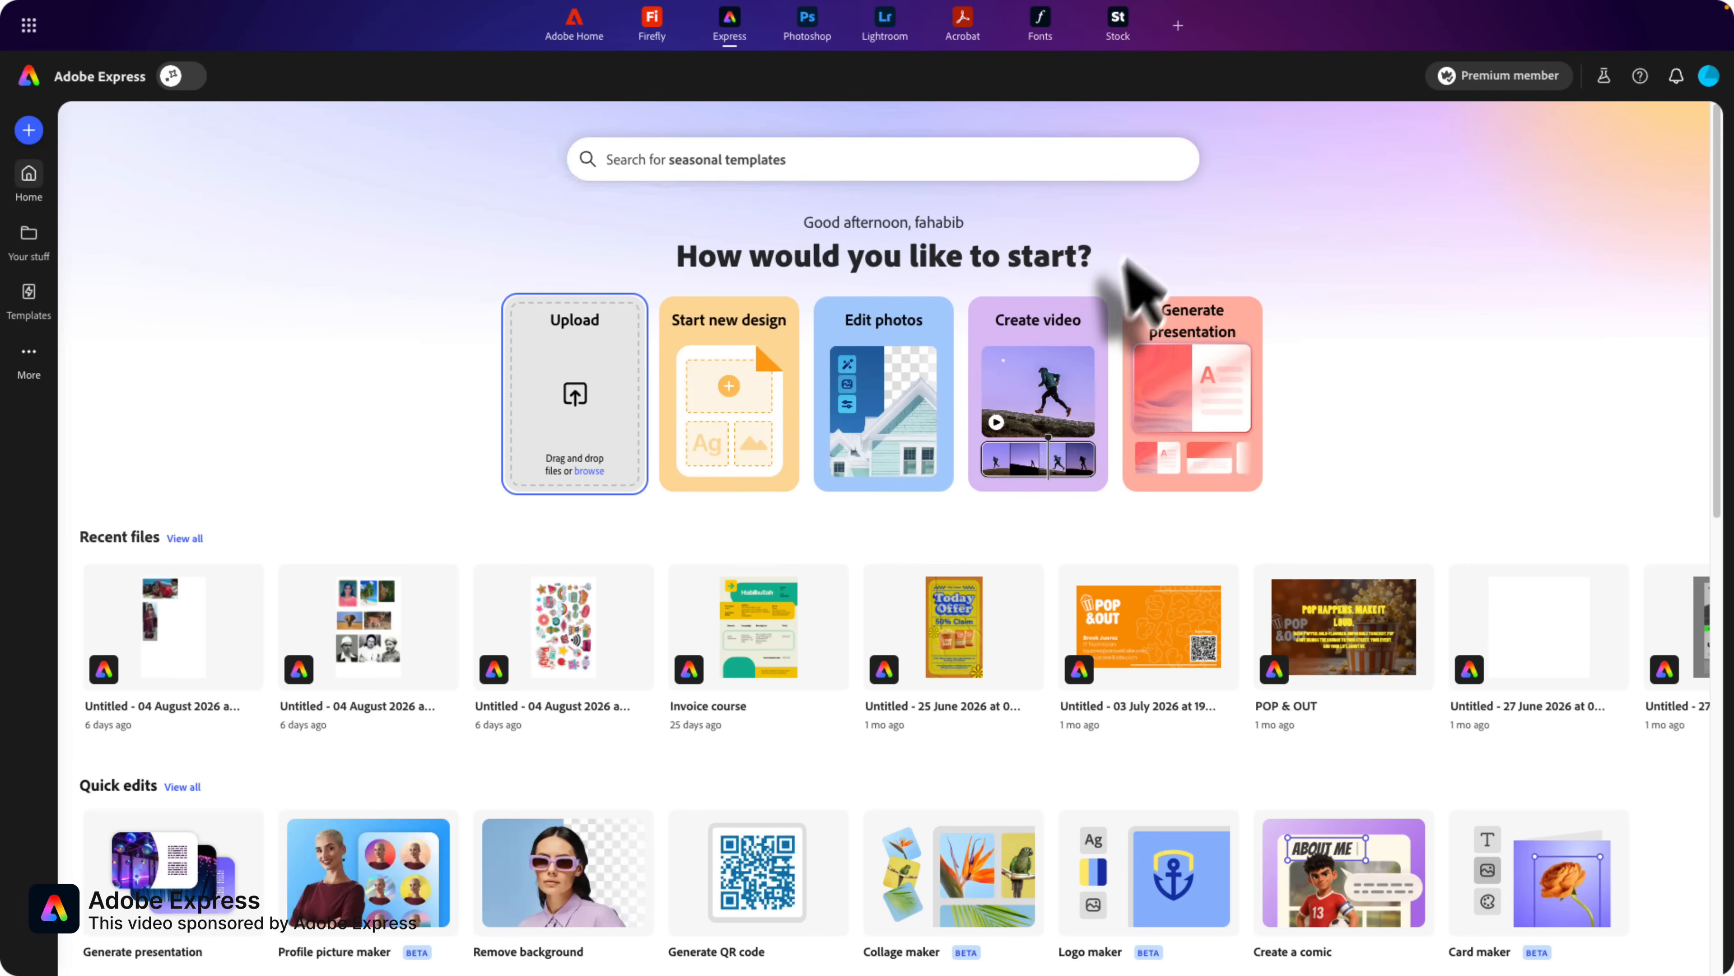
Search for "certificate" templates and apply the navy and gold Certificate of Participation design to the page
{"action": "left_click", "coordinate": [706, 159]}
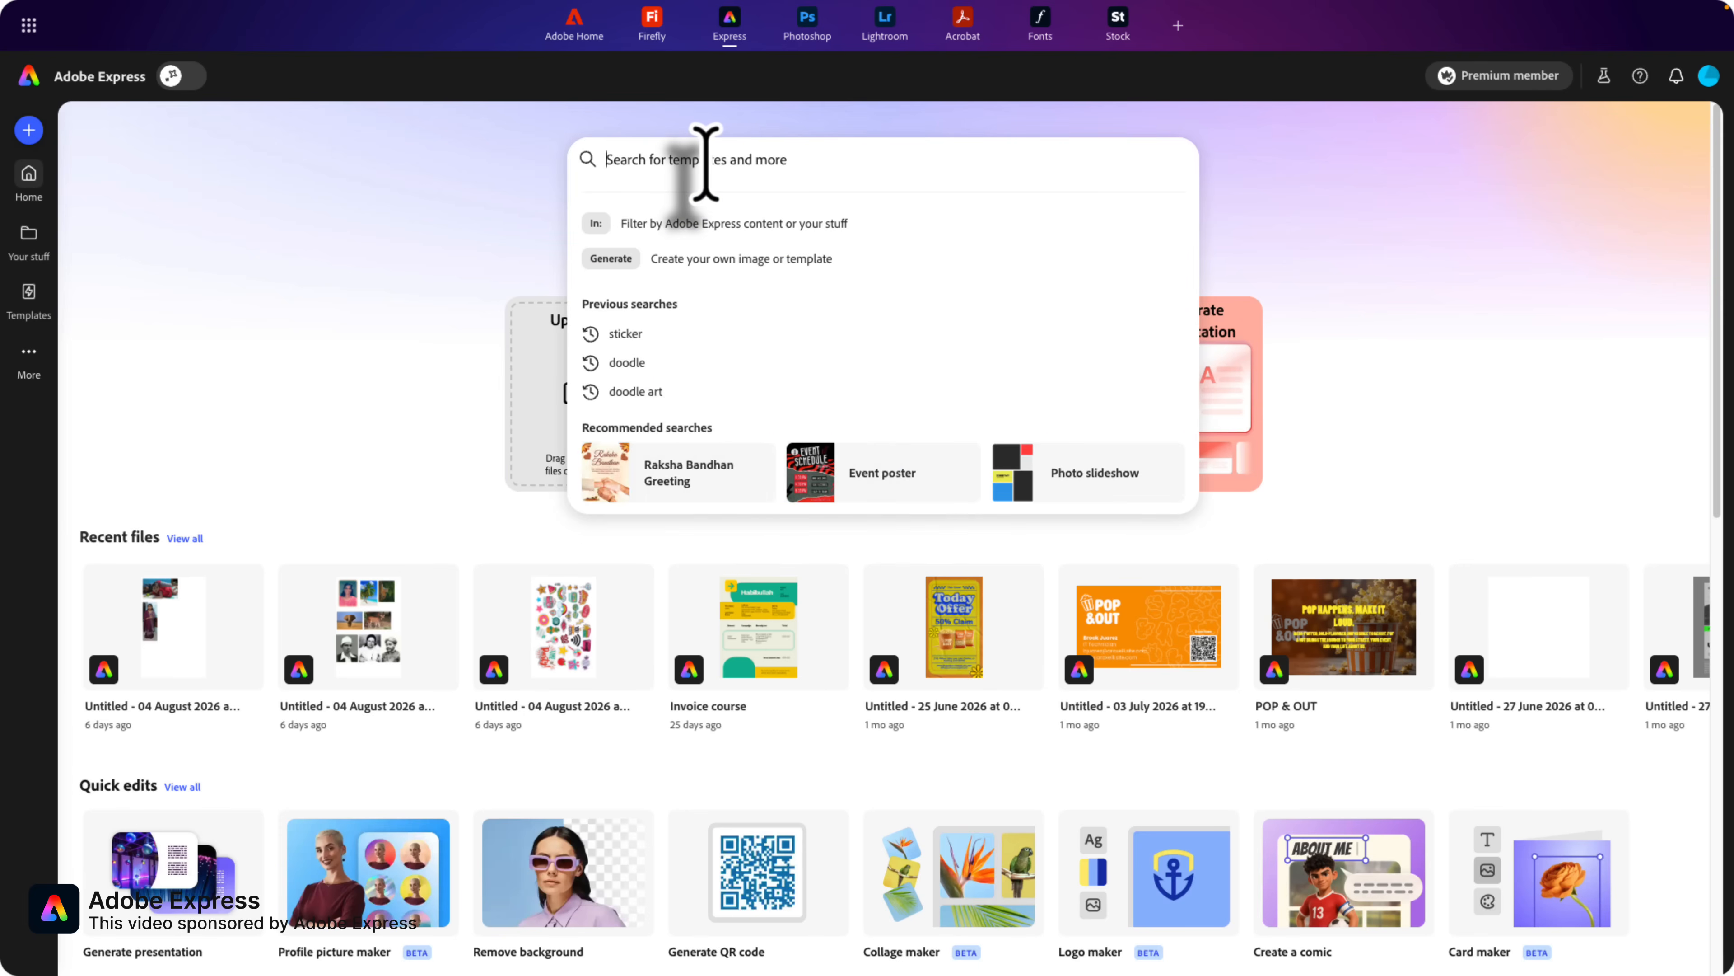
{"action": "type", "text": "certificate"}
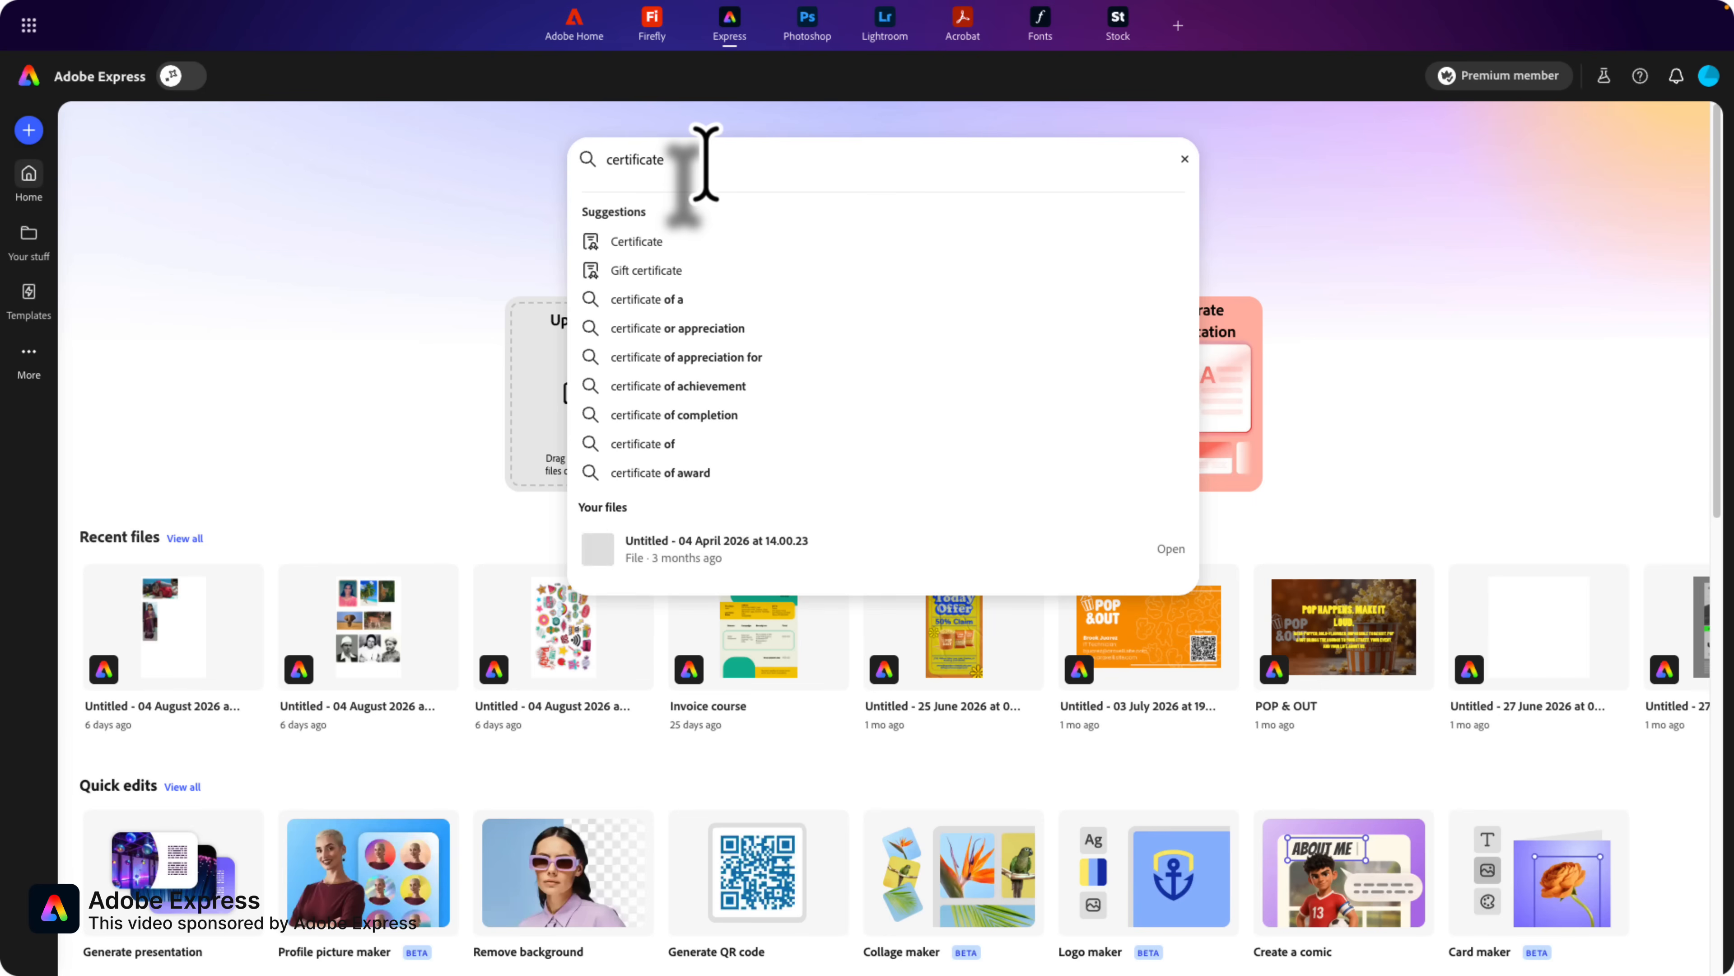
{"action": "left_click", "coordinate": [709, 241]}
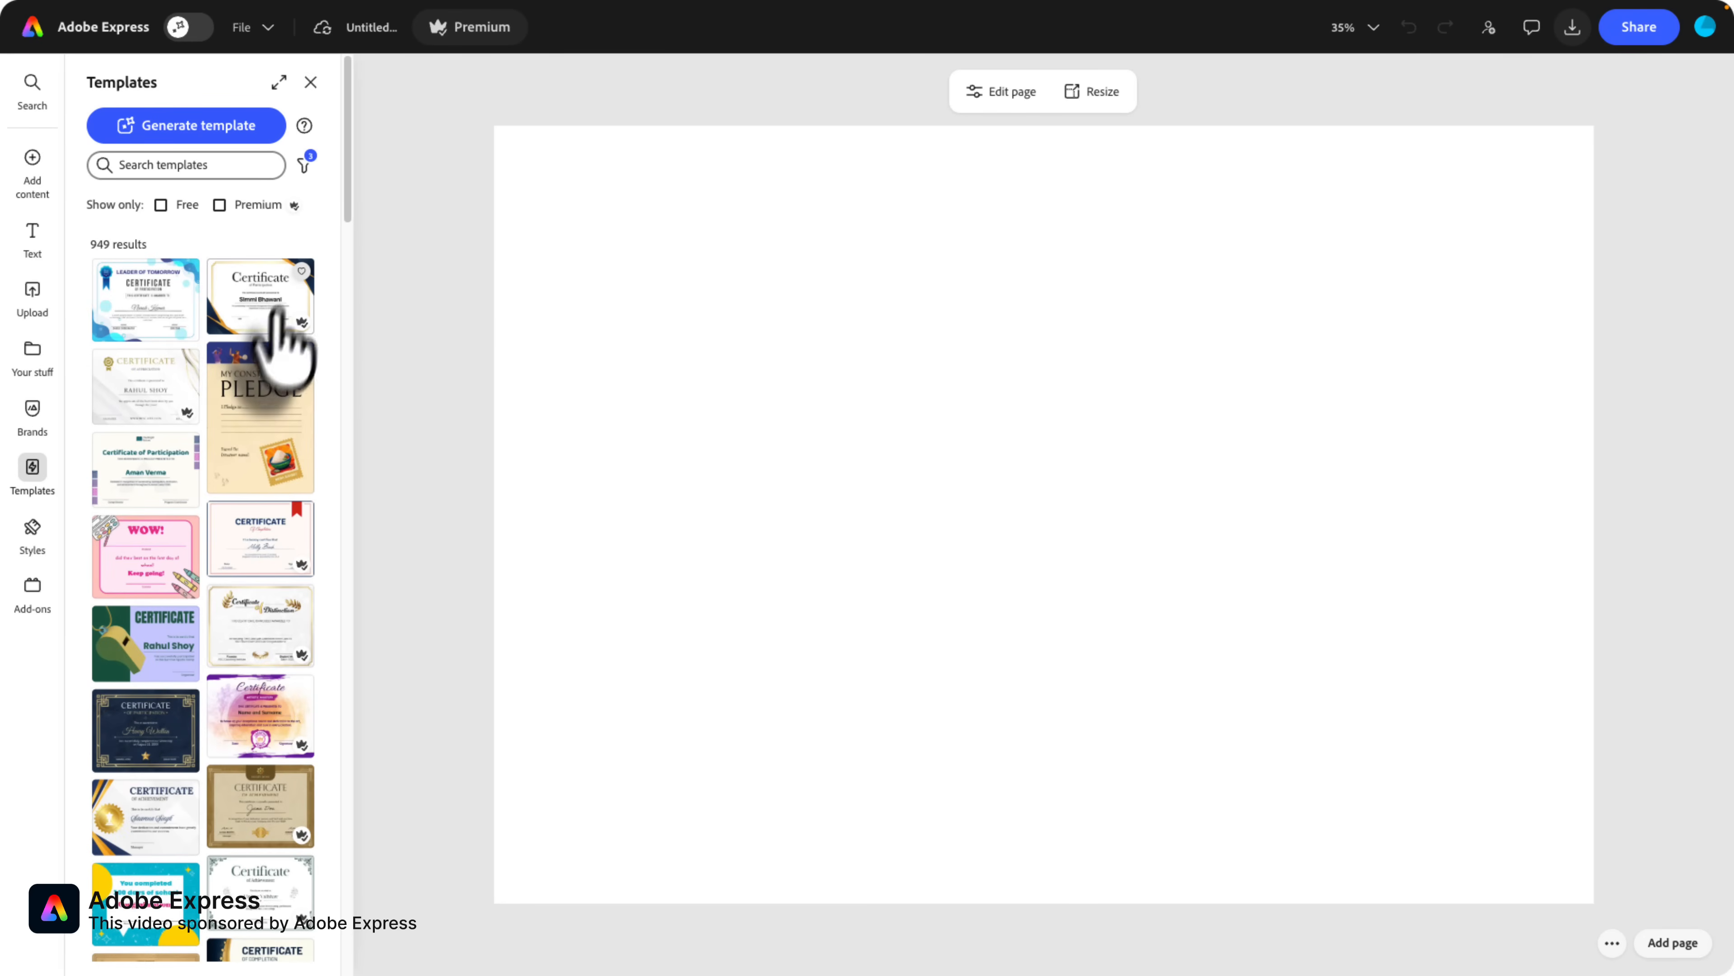
{"action": "left_click", "coordinate": [253, 311]}
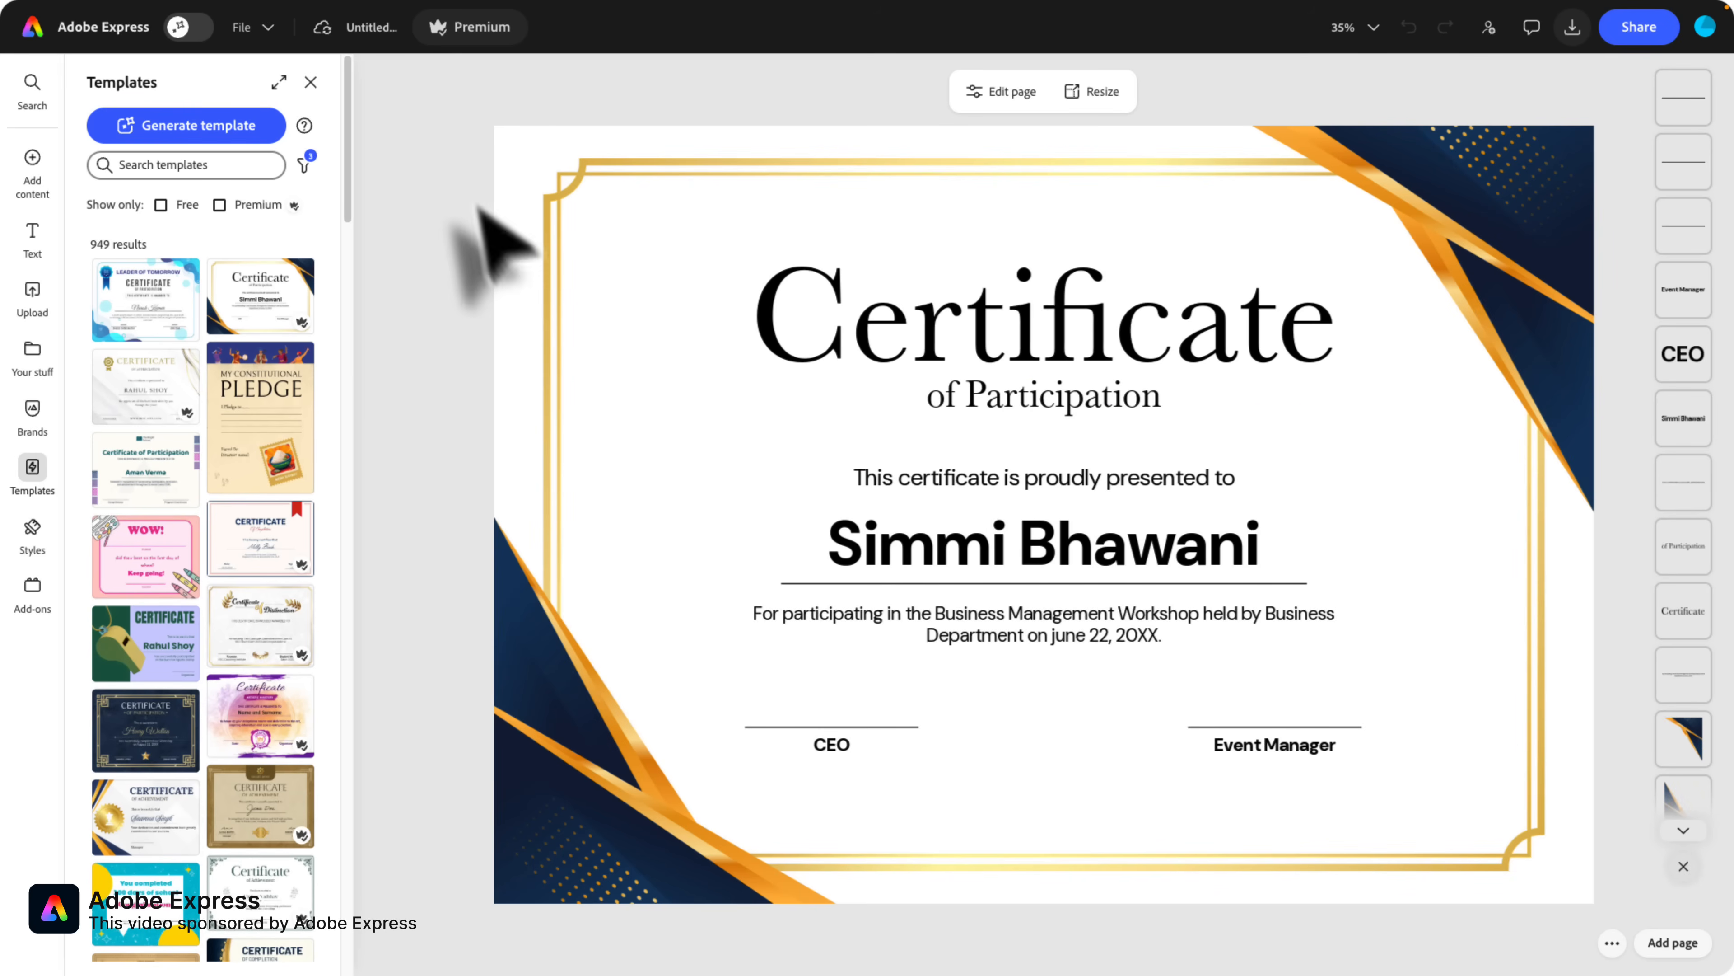
Examine the certificate's editable text elements: the title, the recipient name and the participation description
{"action": "left_click", "coordinate": [470, 201]}
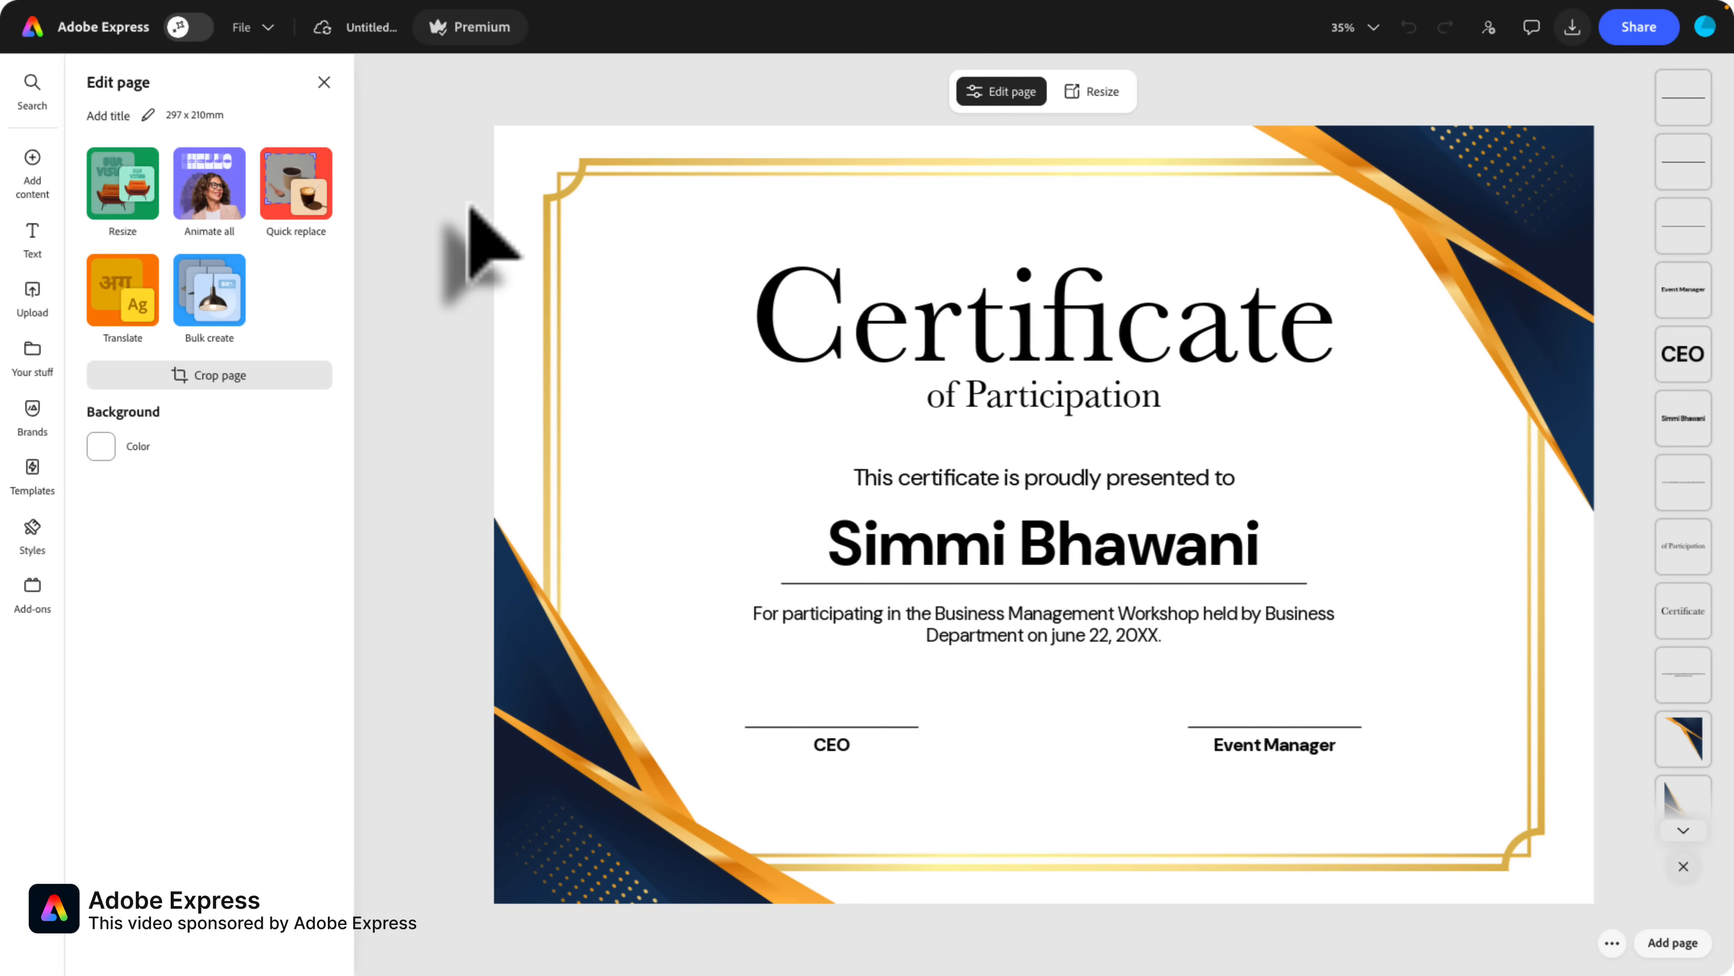
{"action": "left_click", "coordinate": [1022, 375]}
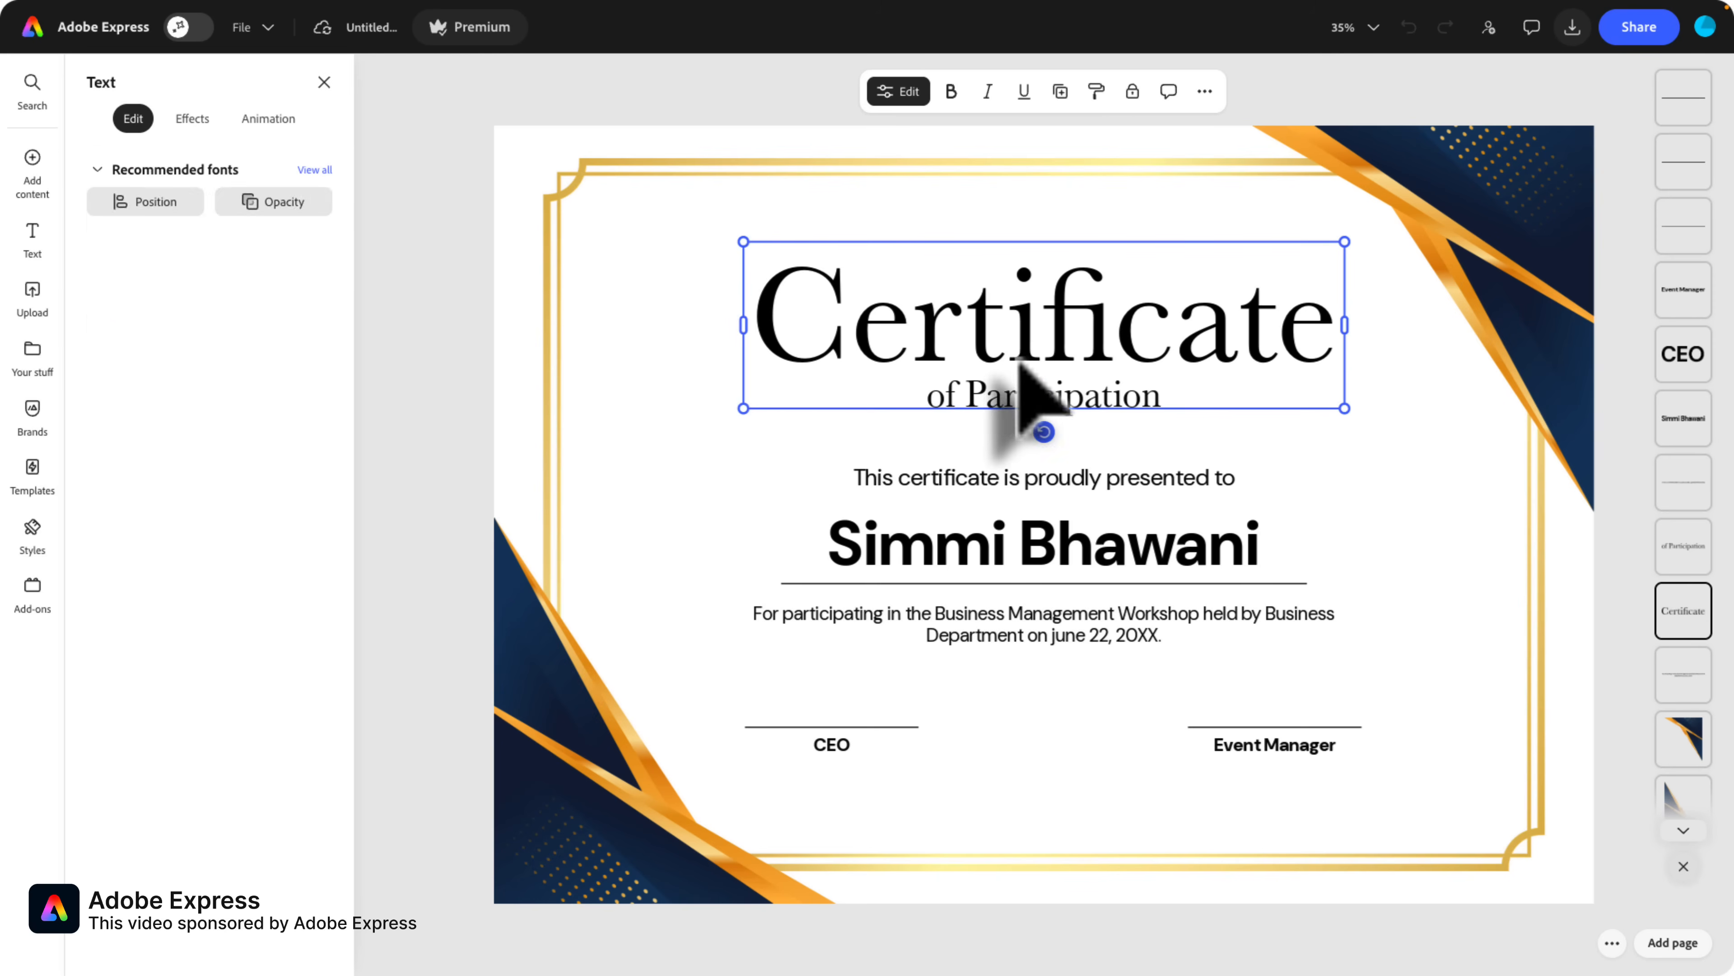
{"action": "left_click", "coordinate": [1082, 550]}
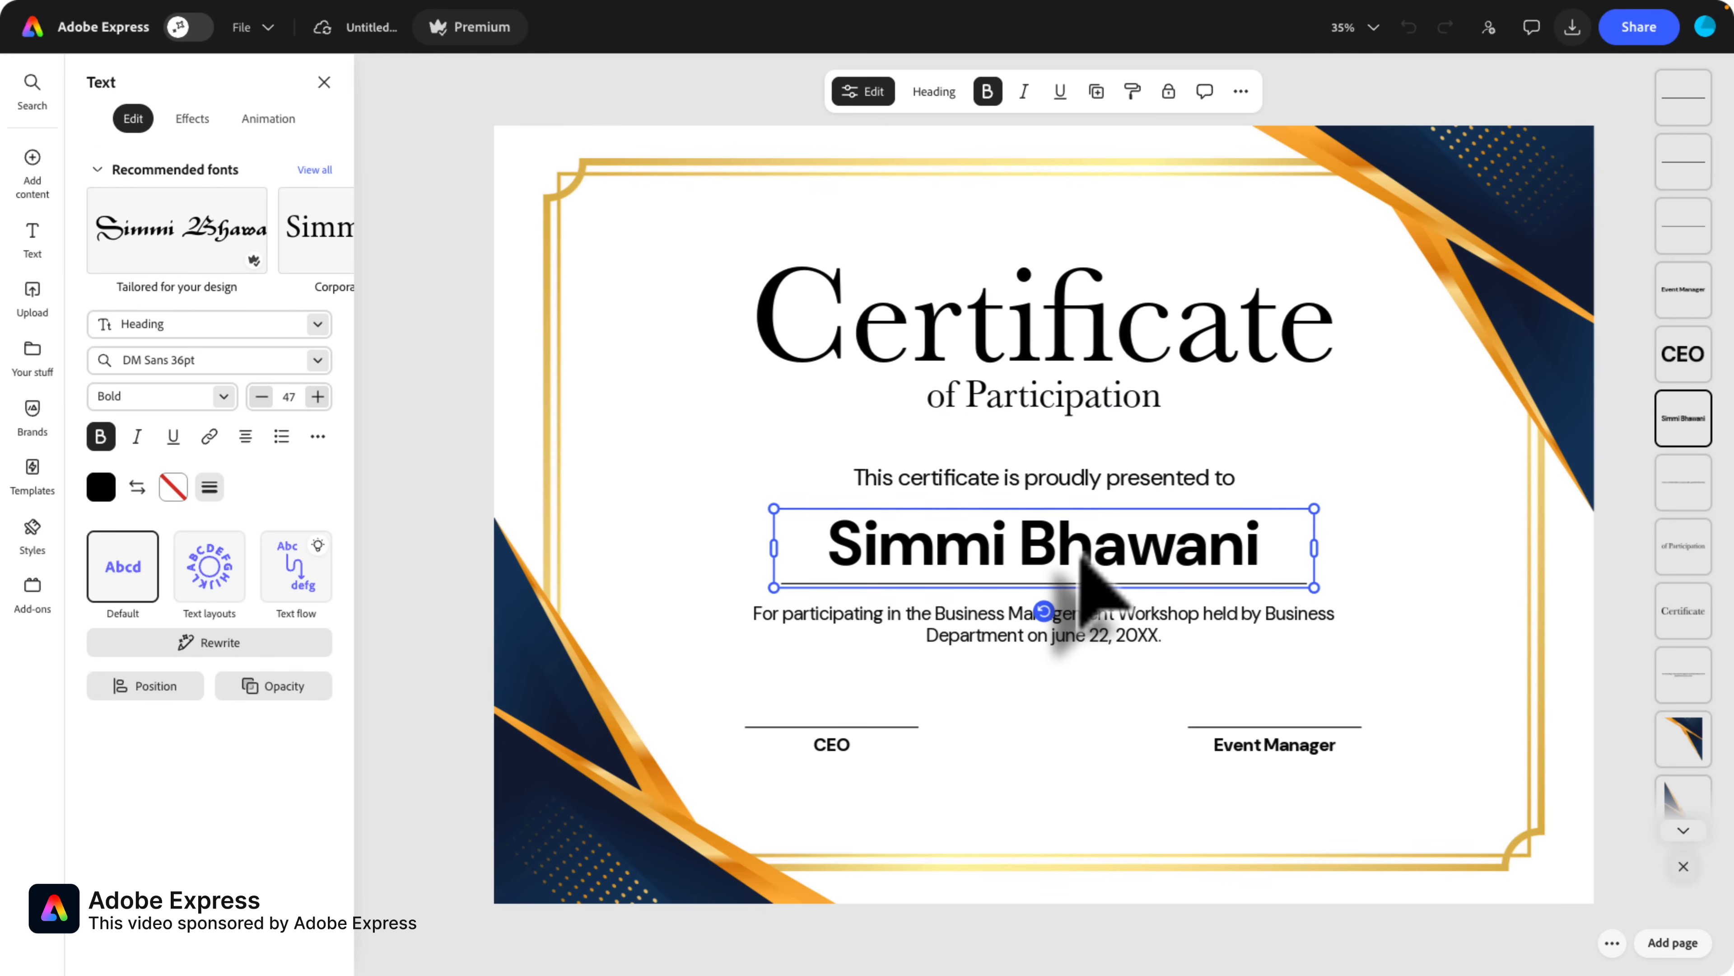
{"action": "left_click", "coordinate": [1106, 637]}
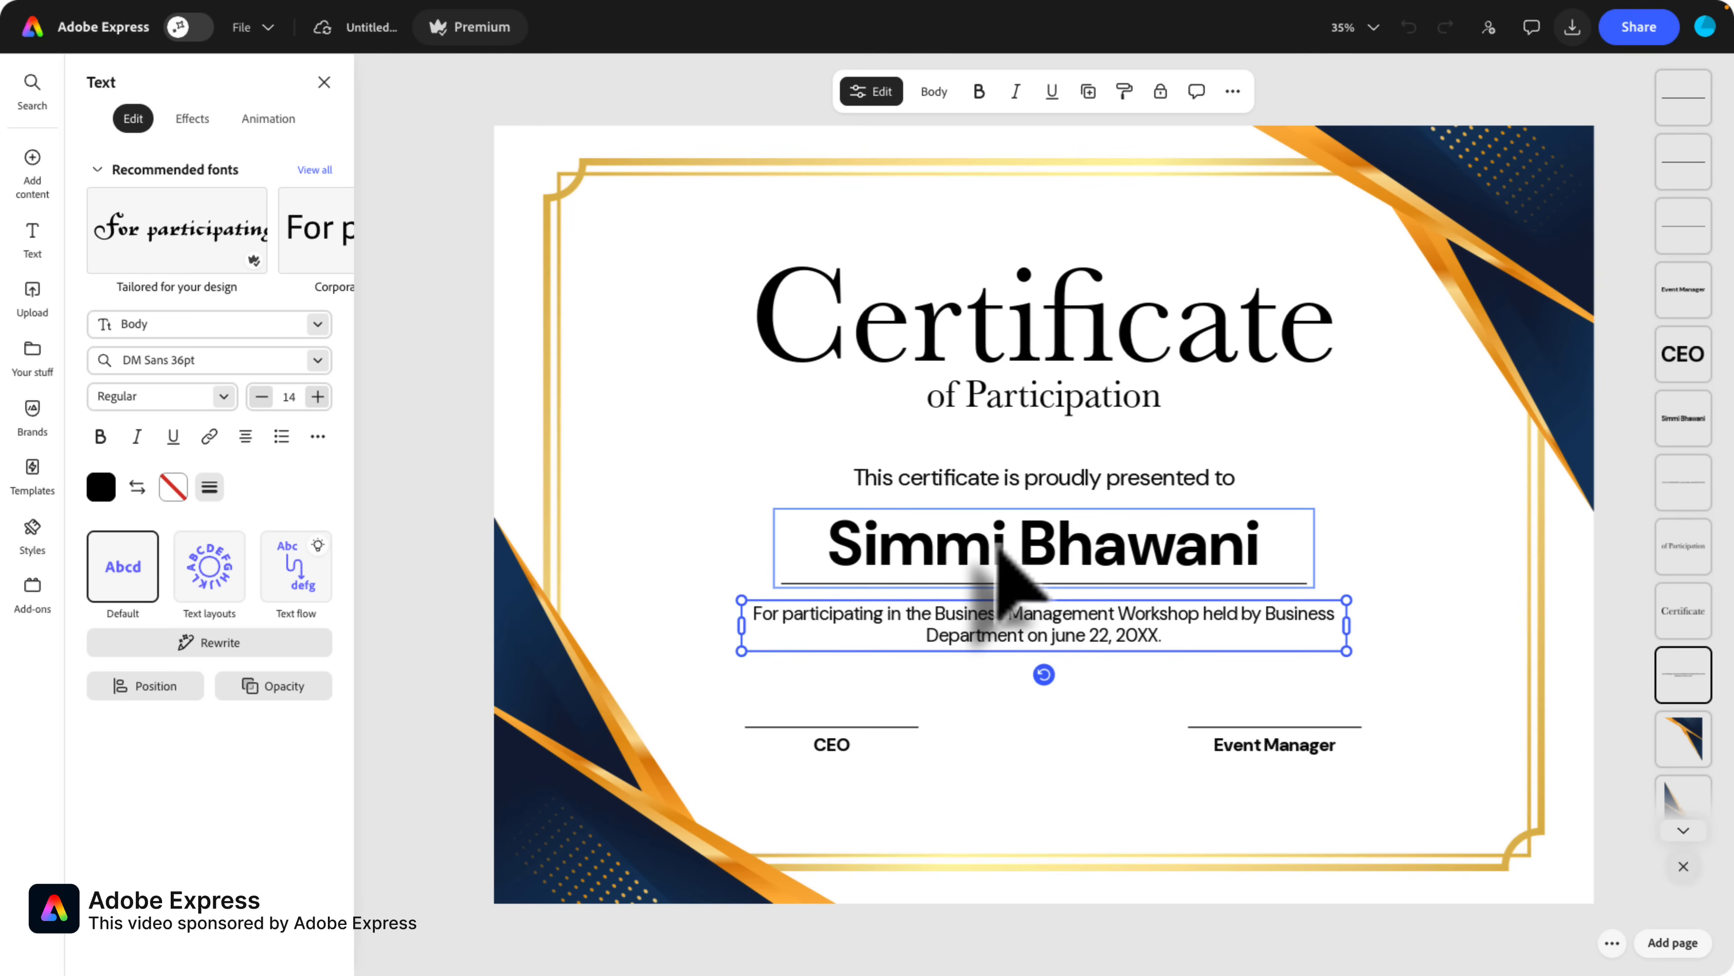
{"action": "left_click", "coordinate": [1028, 570]}
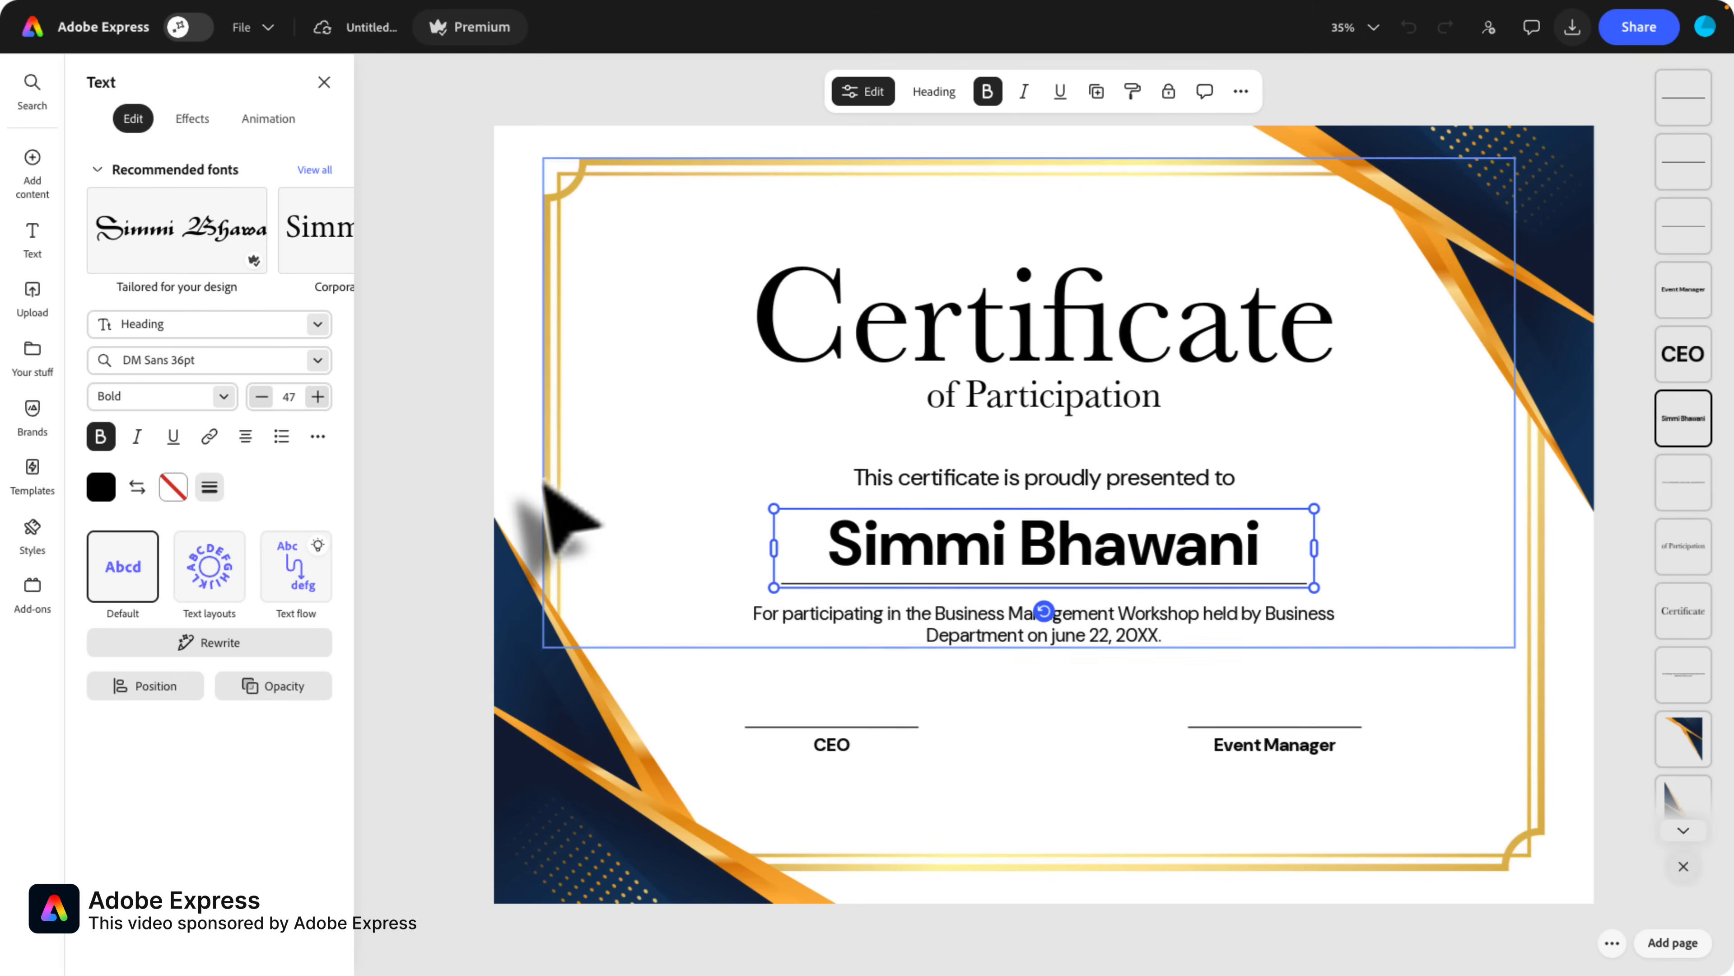
Start the Bulk create workflow for the certificate page and proceed to the data import
{"action": "left_click", "coordinate": [390, 387]}
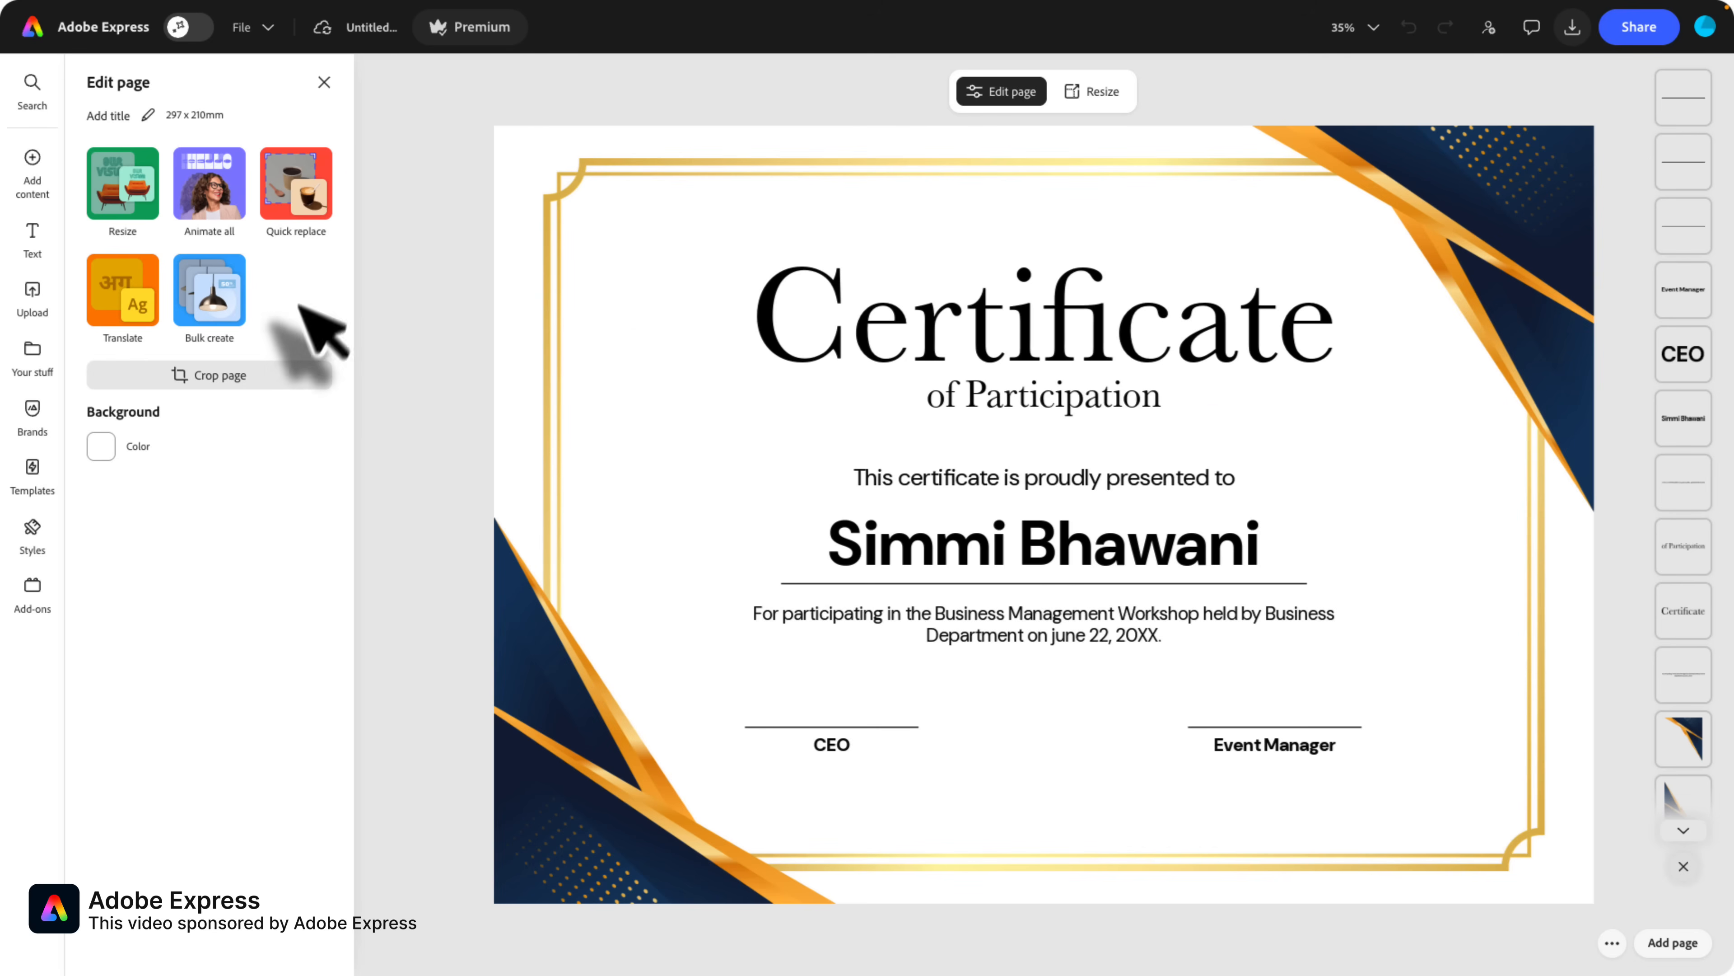
{"action": "left_click", "coordinate": [217, 297]}
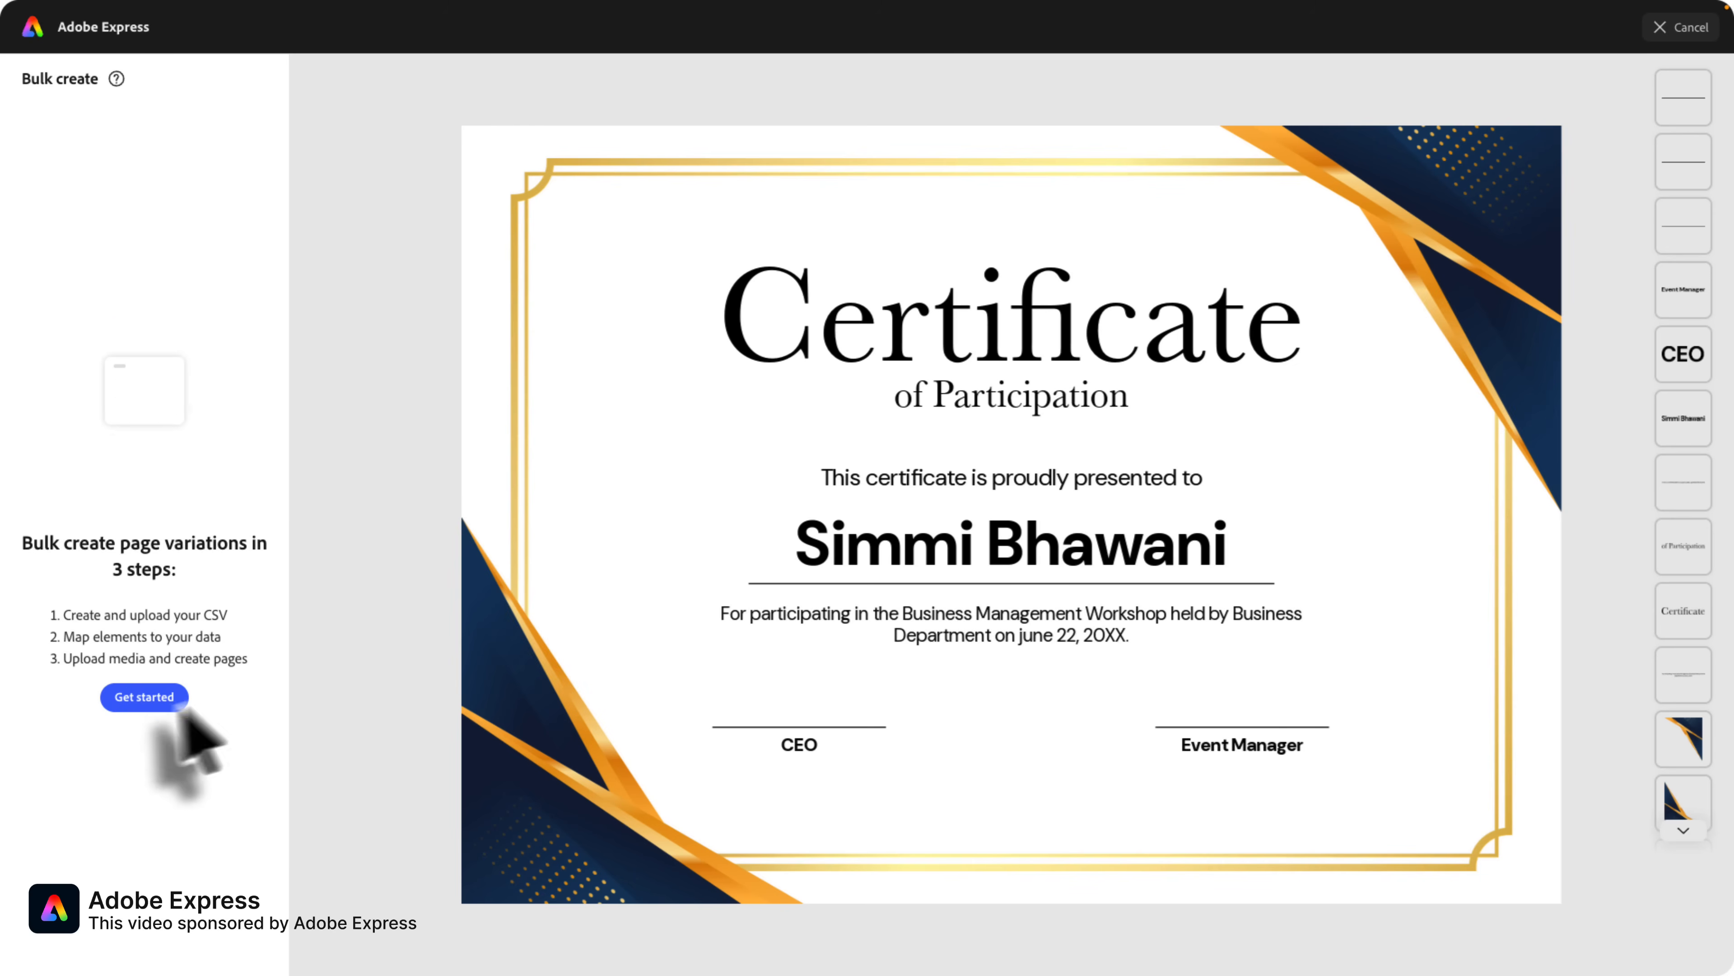
{"action": "left_click", "coordinate": [151, 702]}
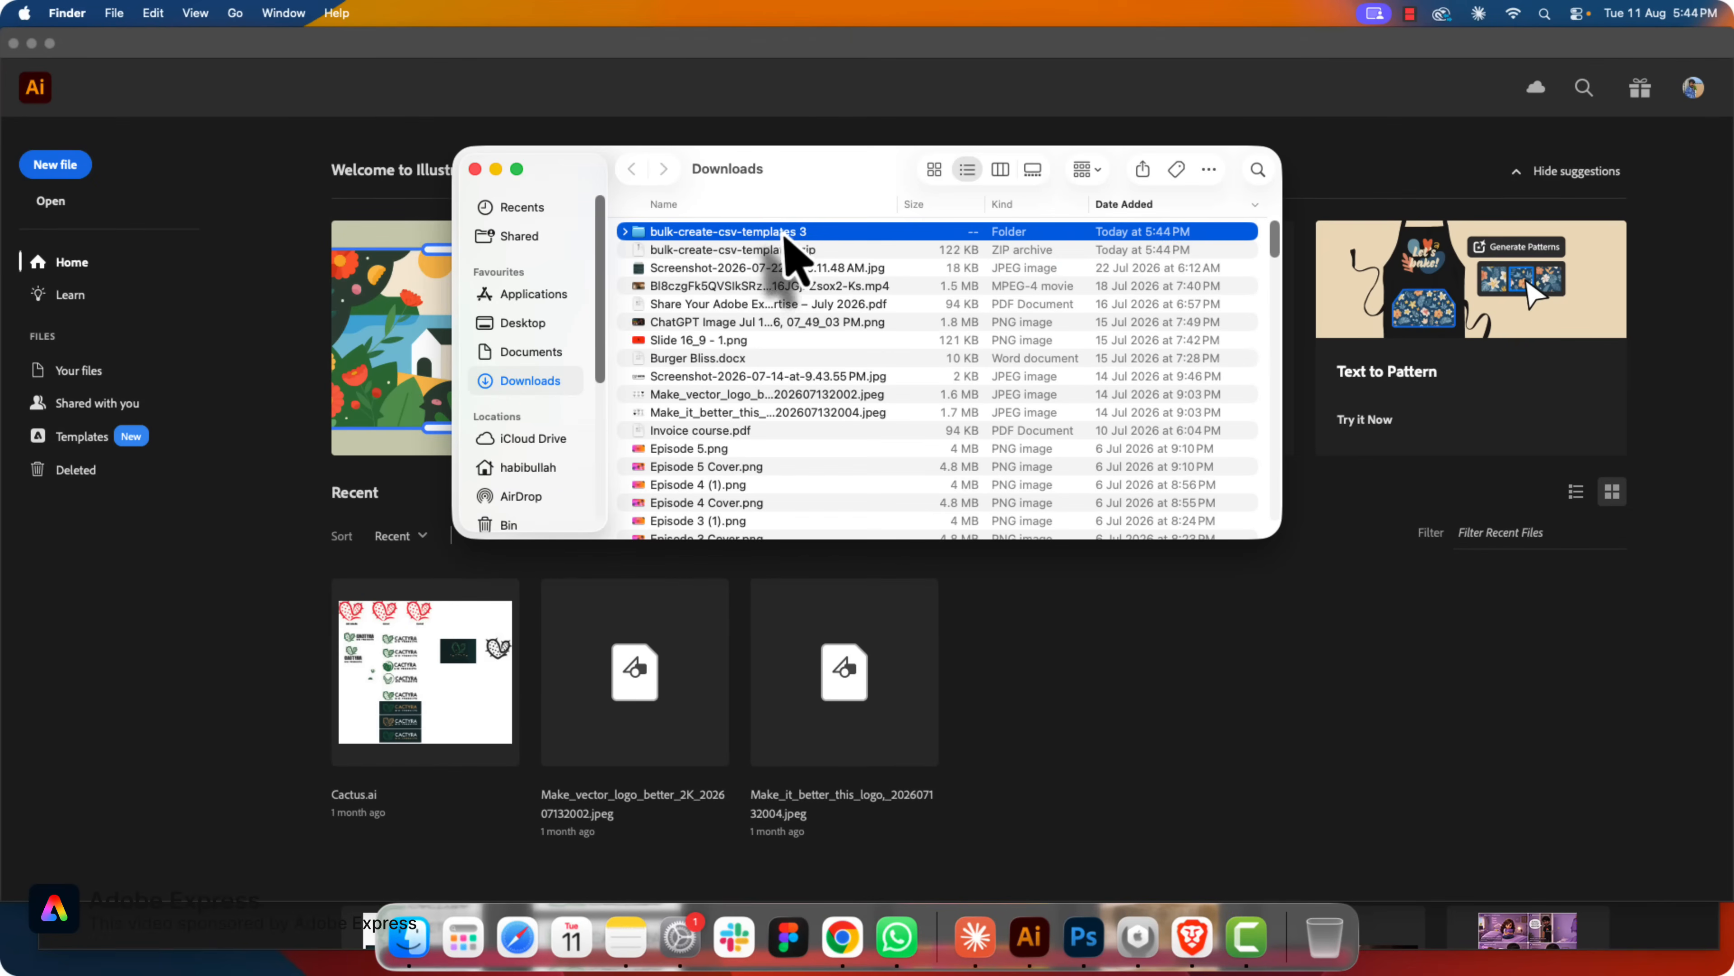
In the downloaded bulk-create-csv-templates 3 folder, extract English.zip and open the resulting English folder
{"action": "double_click", "coordinate": [778, 236]}
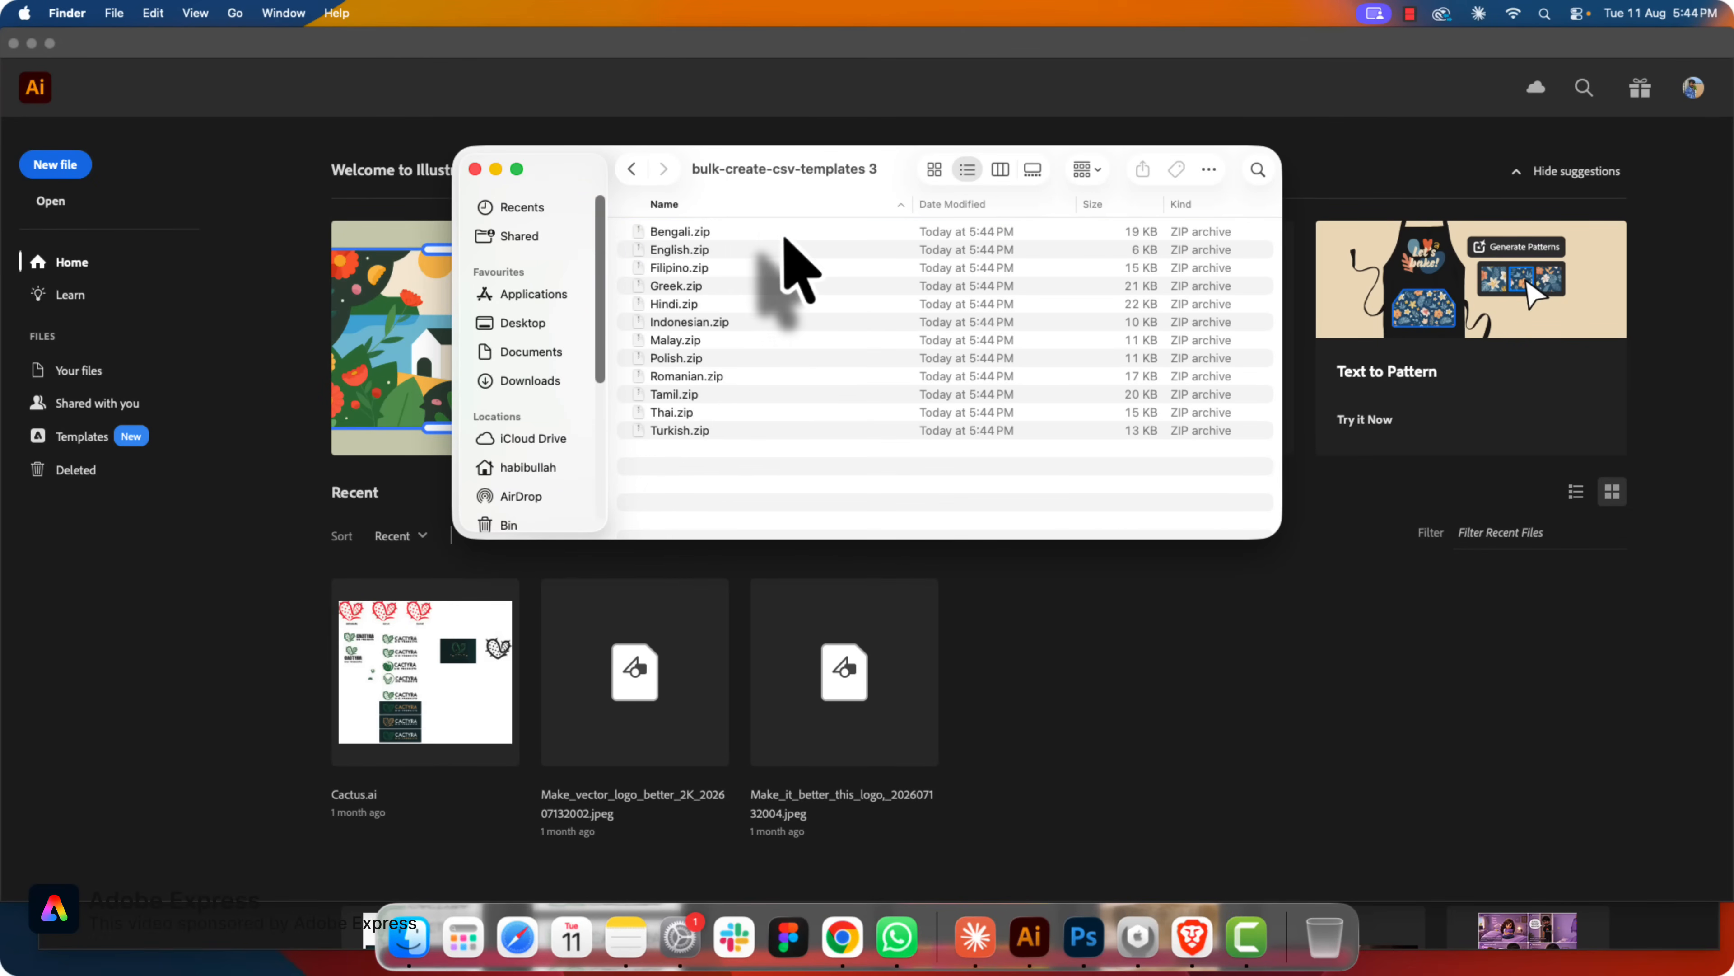
{"action": "left_click", "coordinate": [744, 430]}
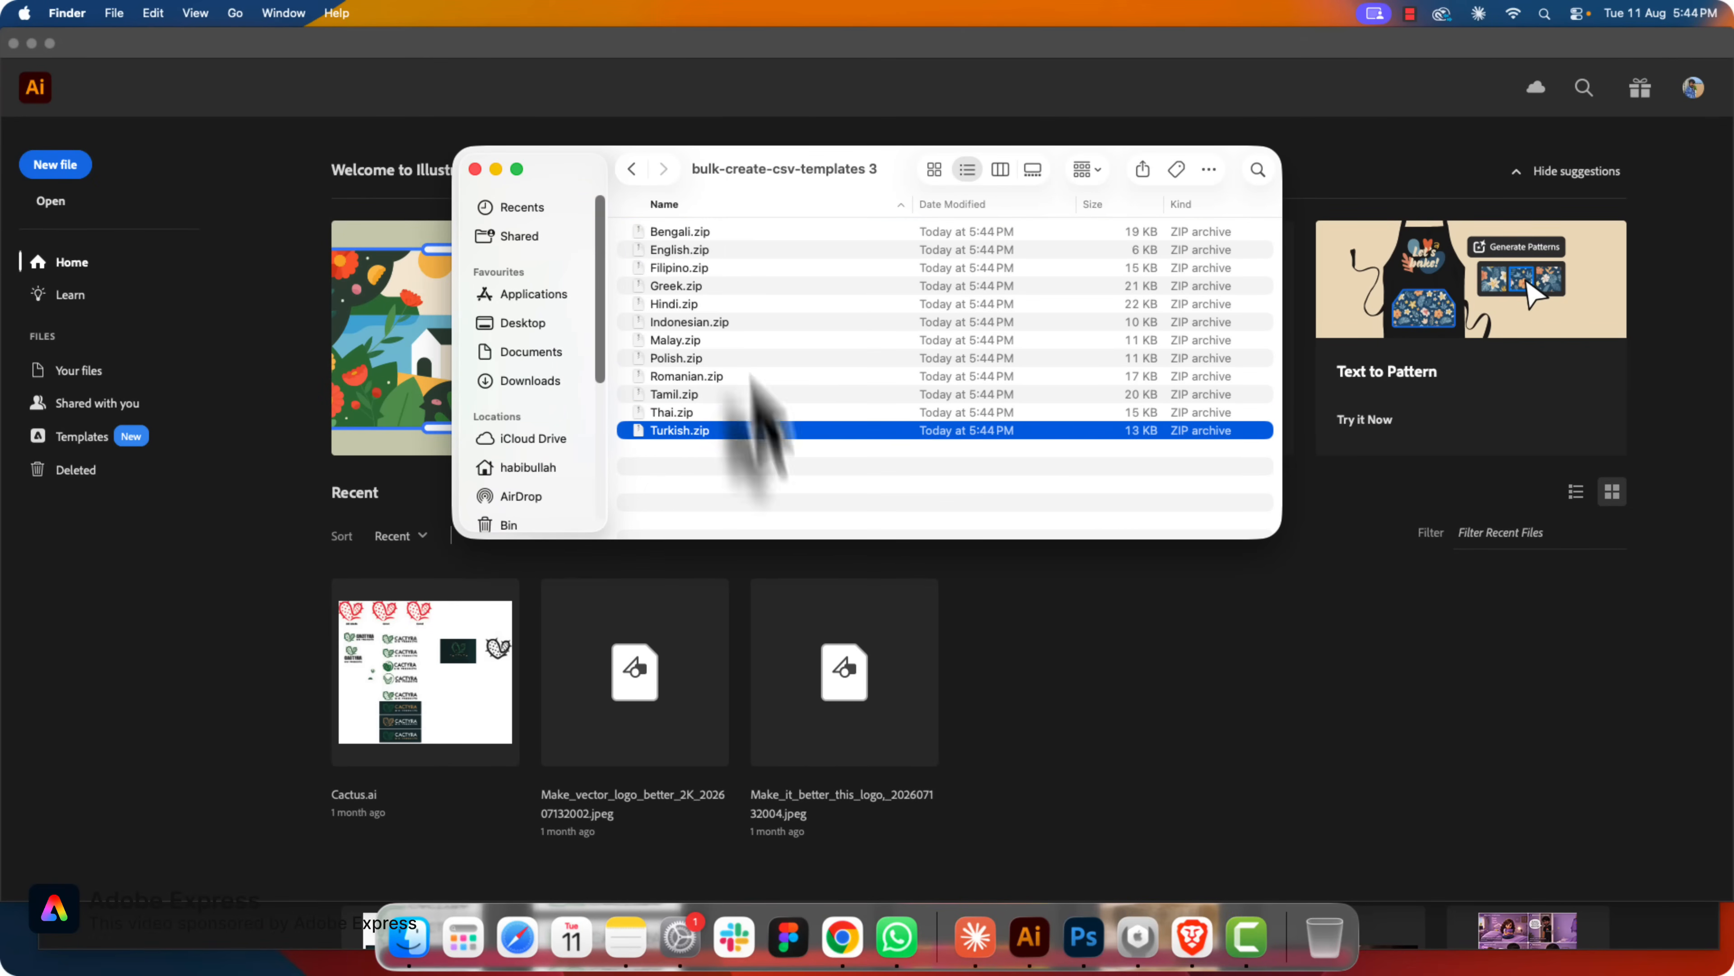
{"action": "double_click", "coordinate": [679, 250]}
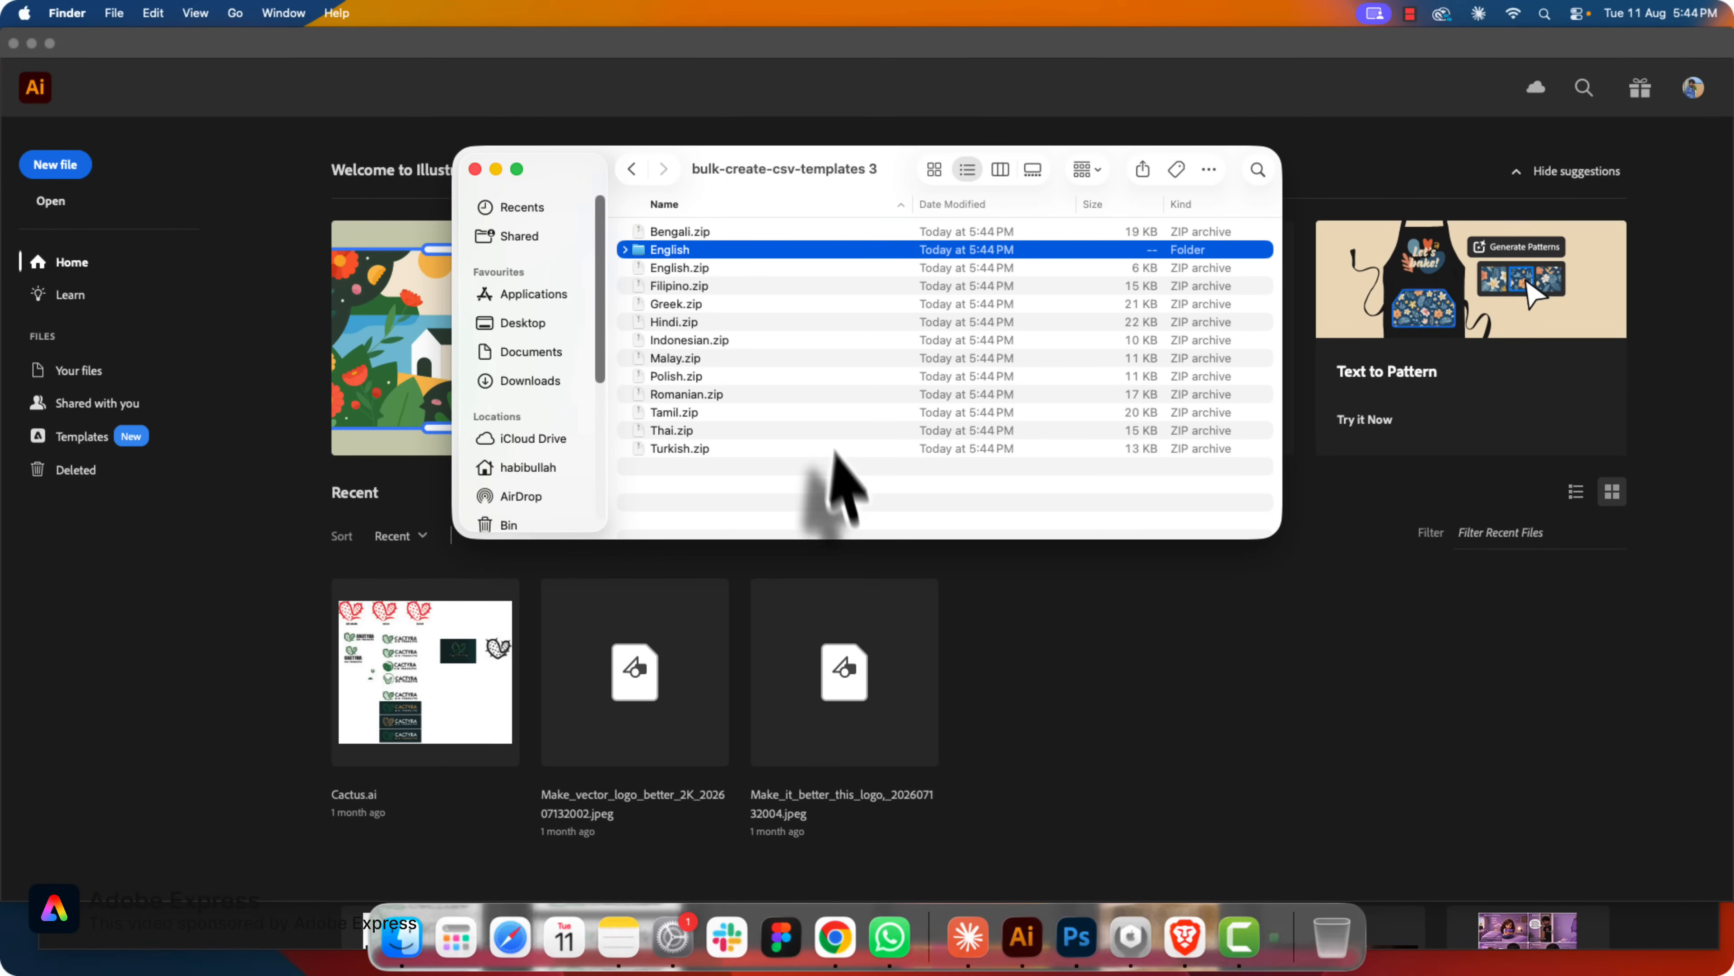
{"action": "double_click", "coordinate": [676, 250]}
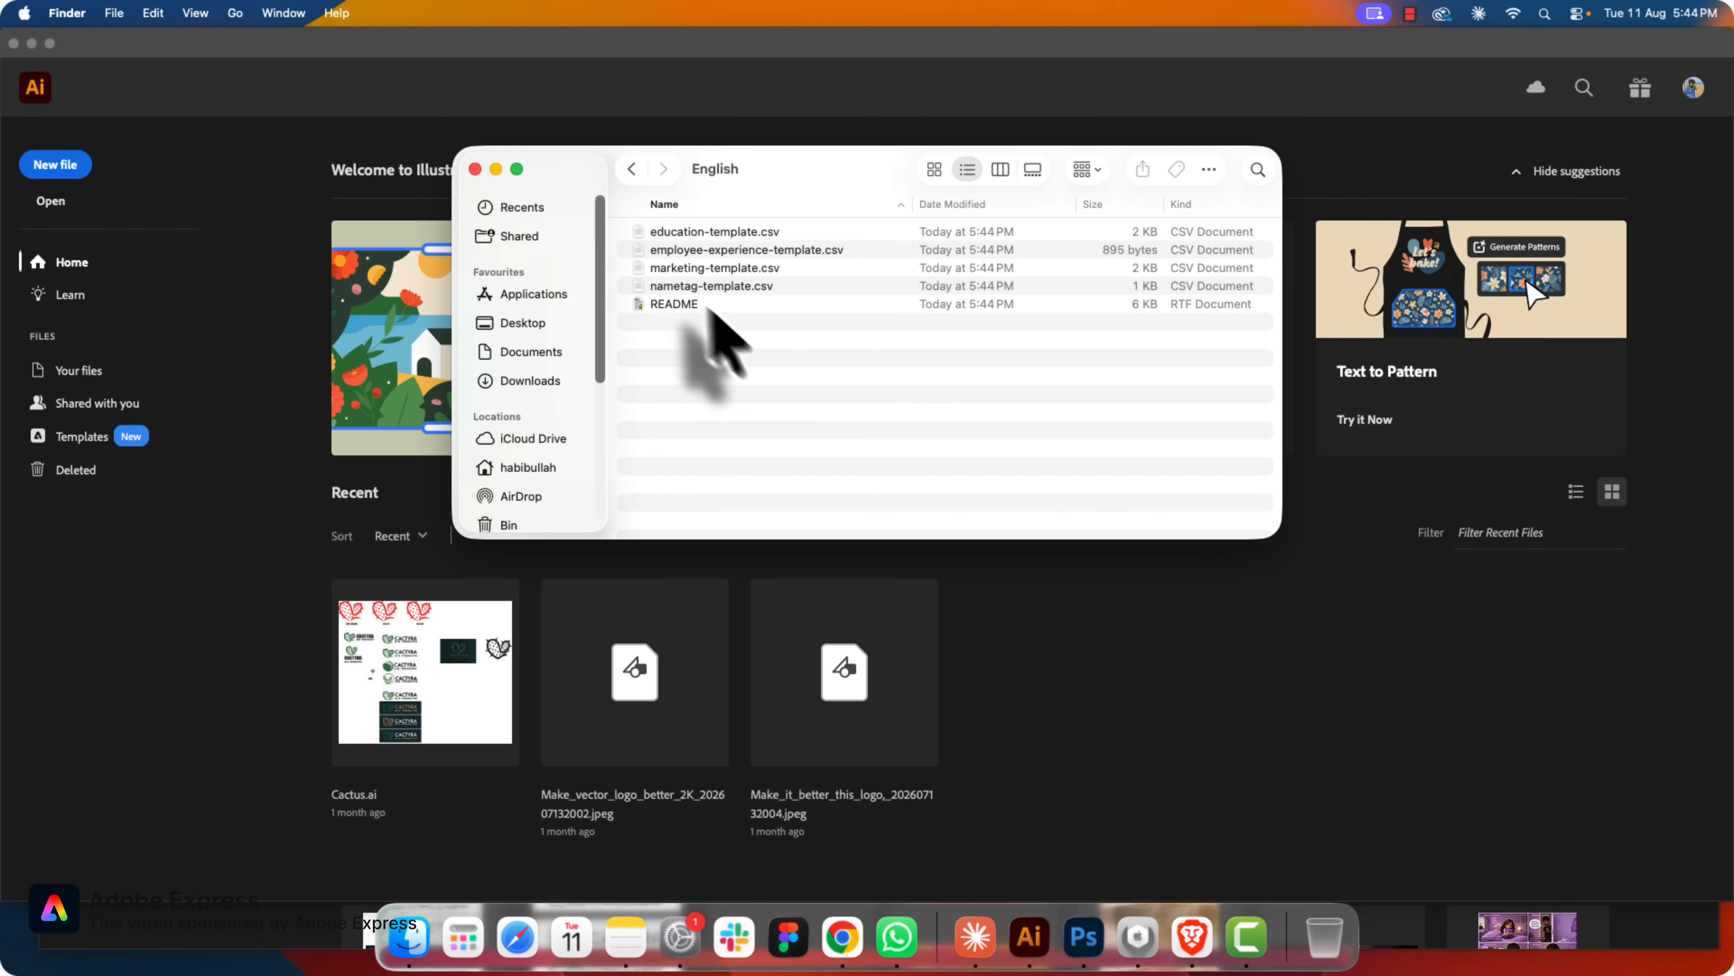
Open education-template.csv in Numbers and get past the welcome and getting-started screens
{"action": "double_click", "coordinate": [730, 232]}
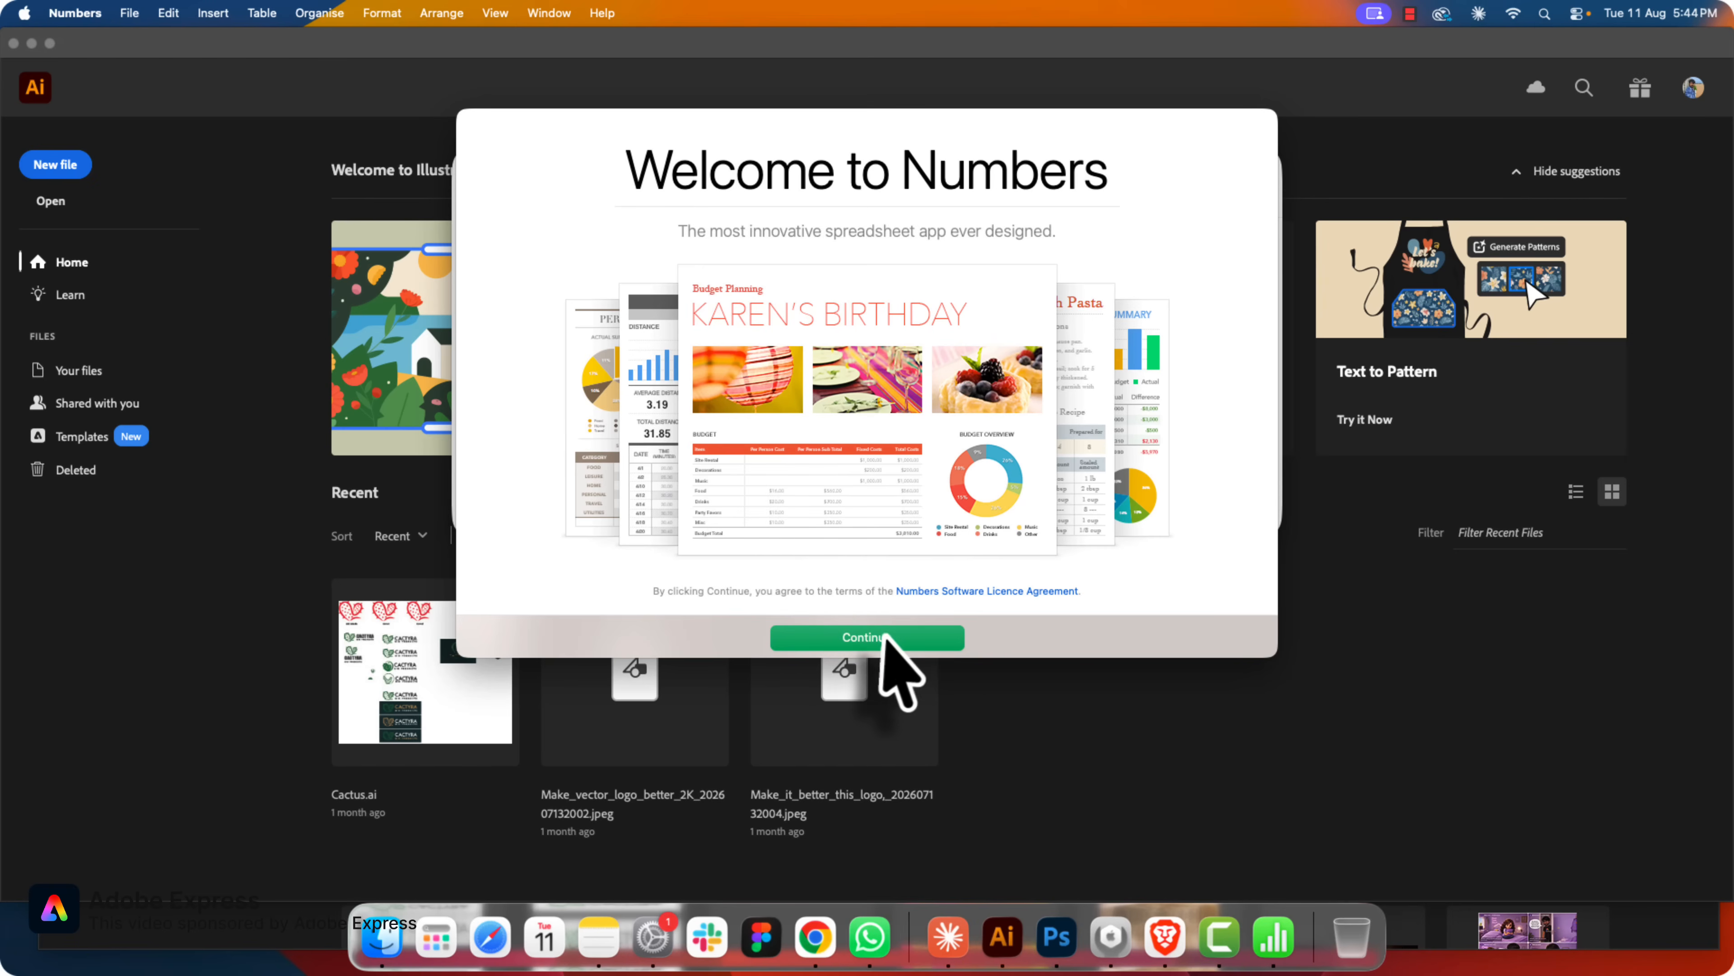
{"action": "left_click", "coordinate": [915, 642]}
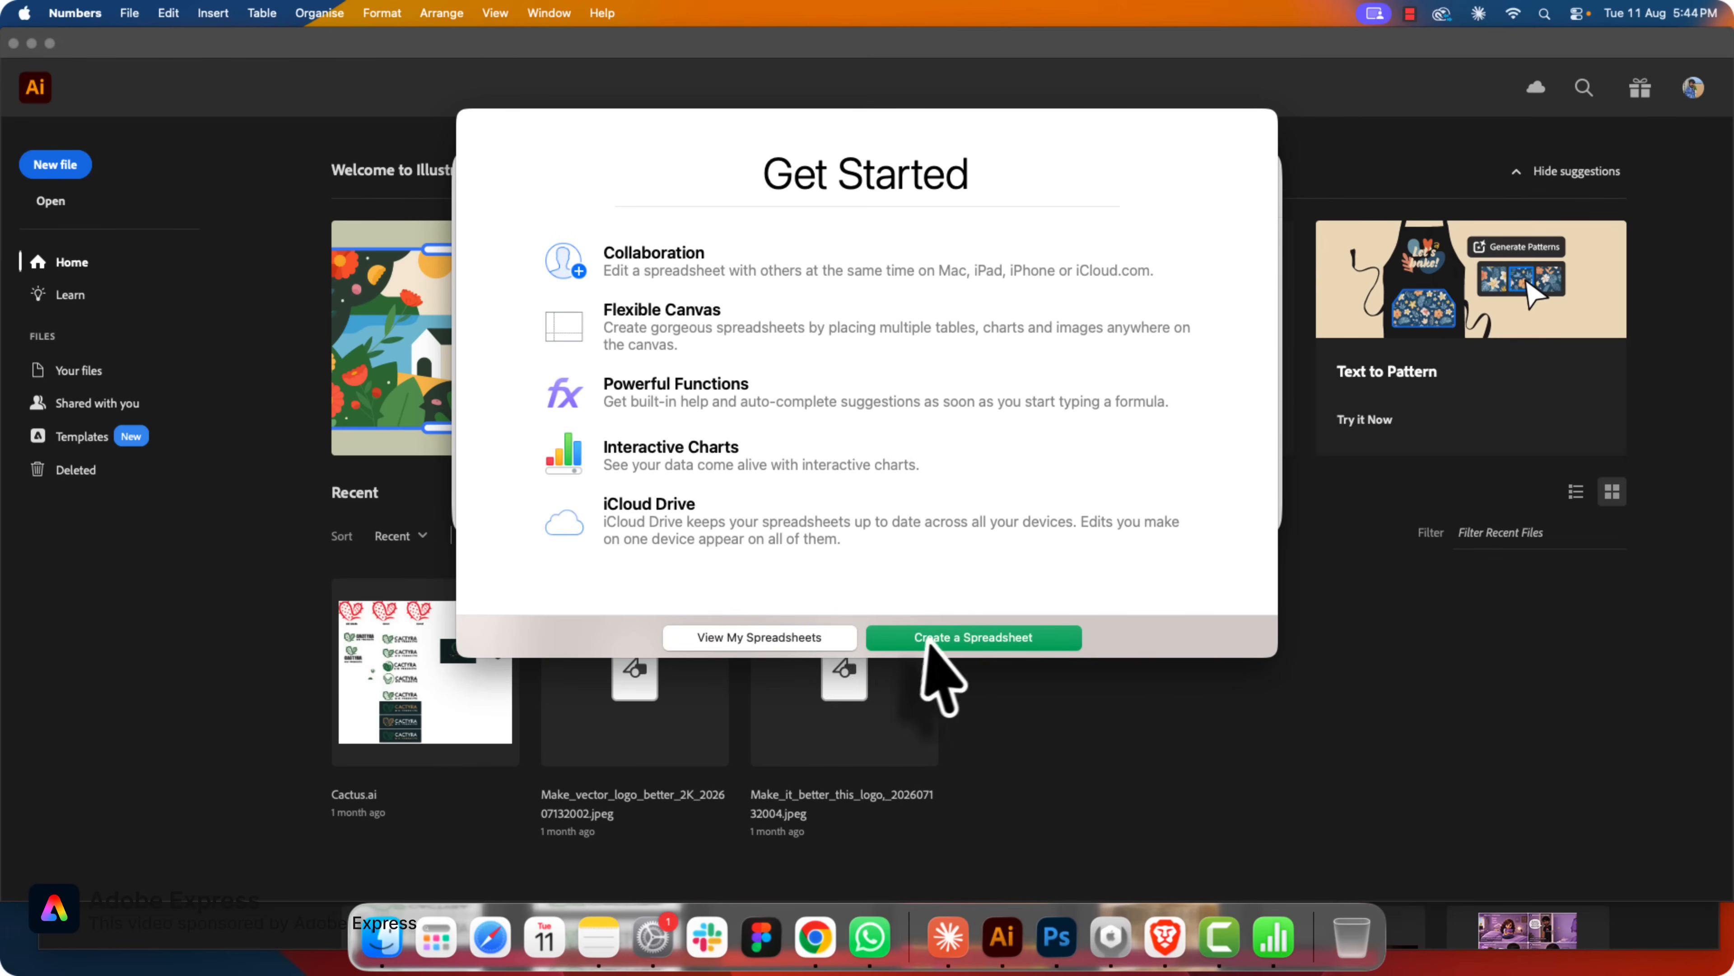
{"action": "left_click", "coordinate": [833, 639]}
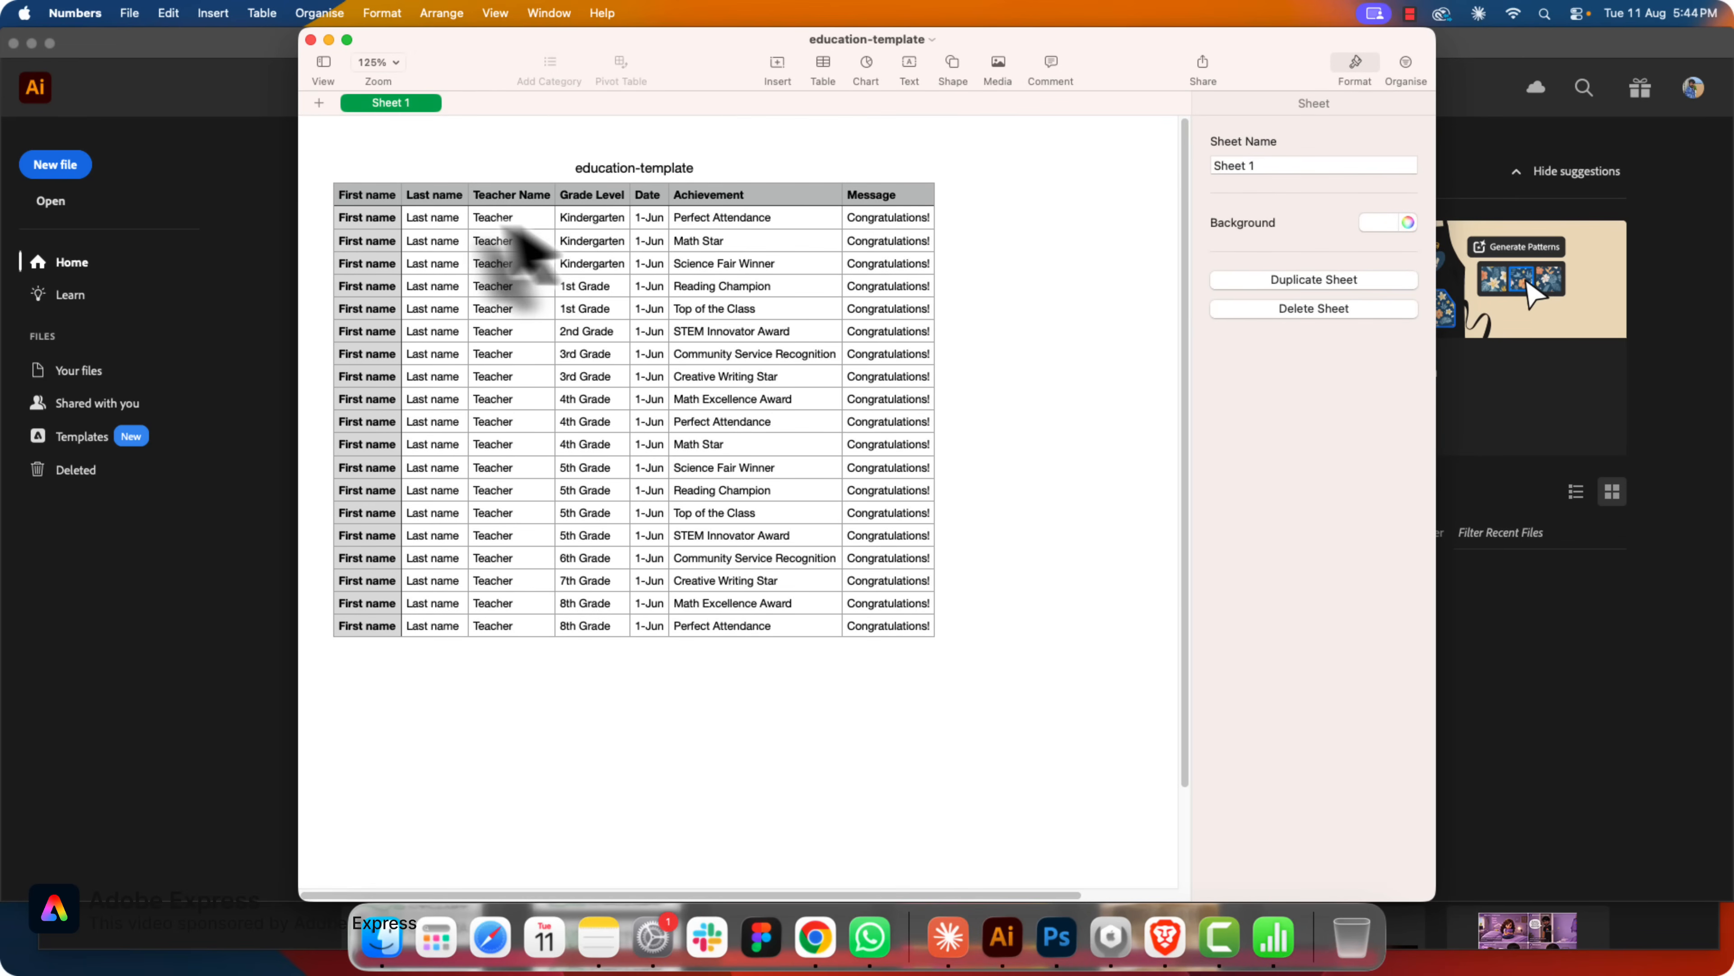
Select and copy the entire education-template table, from the First name header through the last Message cell
{"action": "left_click", "coordinate": [511, 217]}
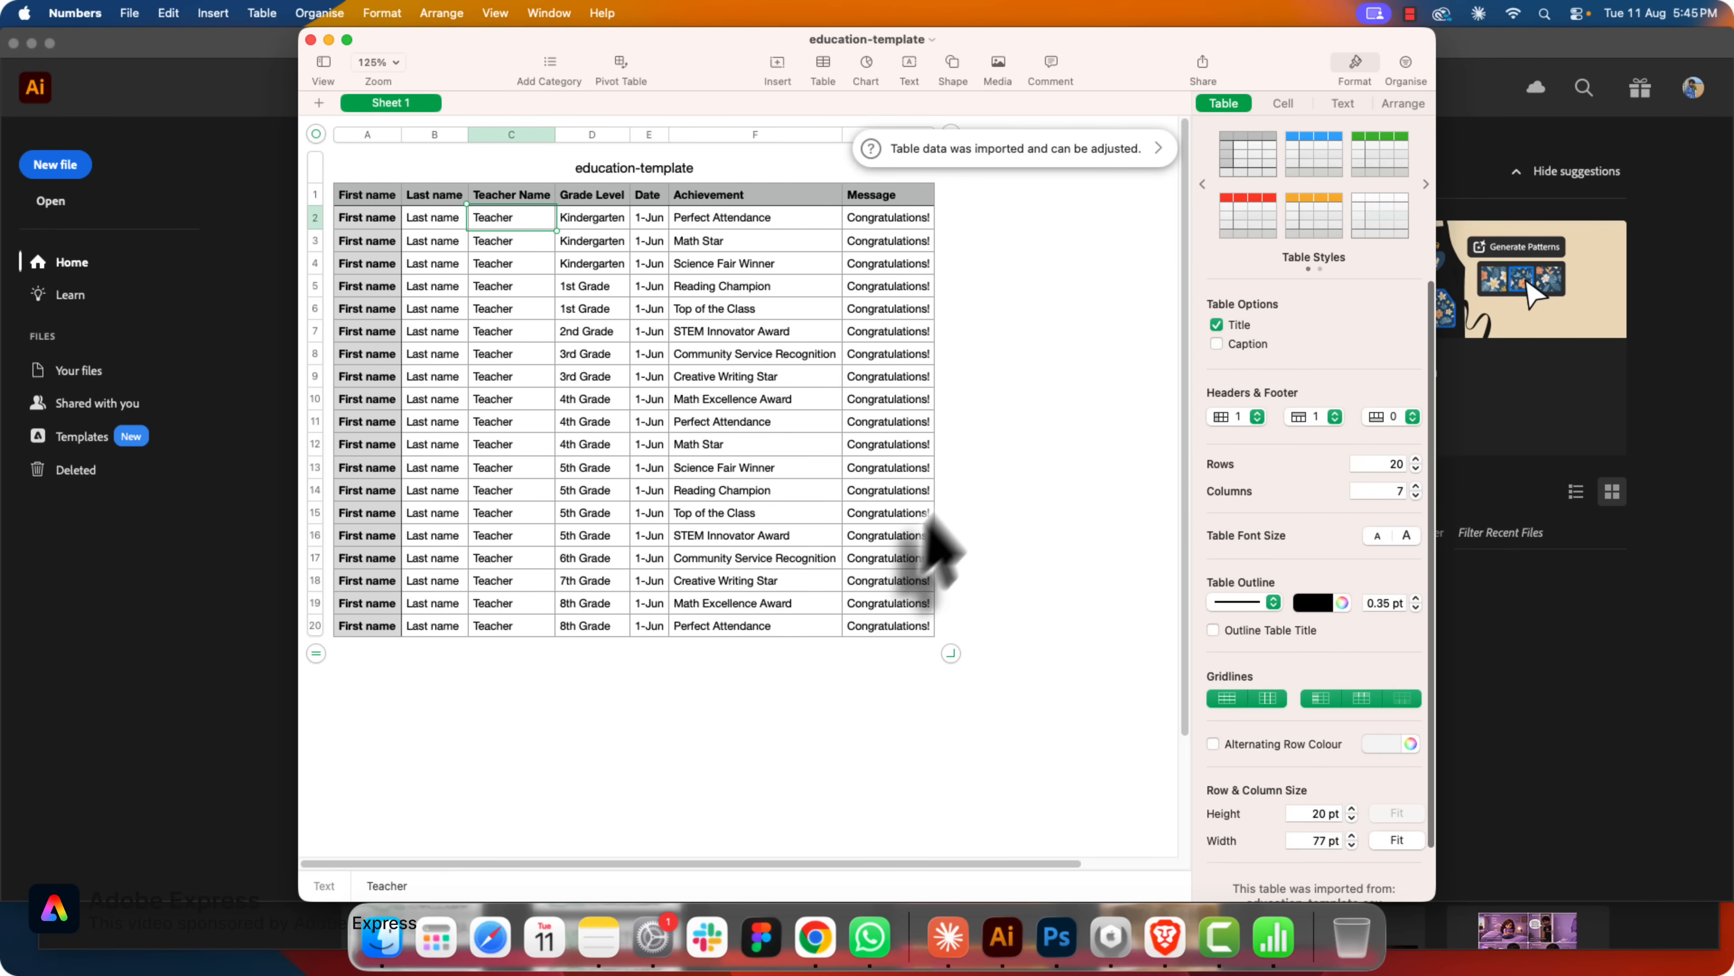
{"action": "left_click", "coordinate": [953, 539]}
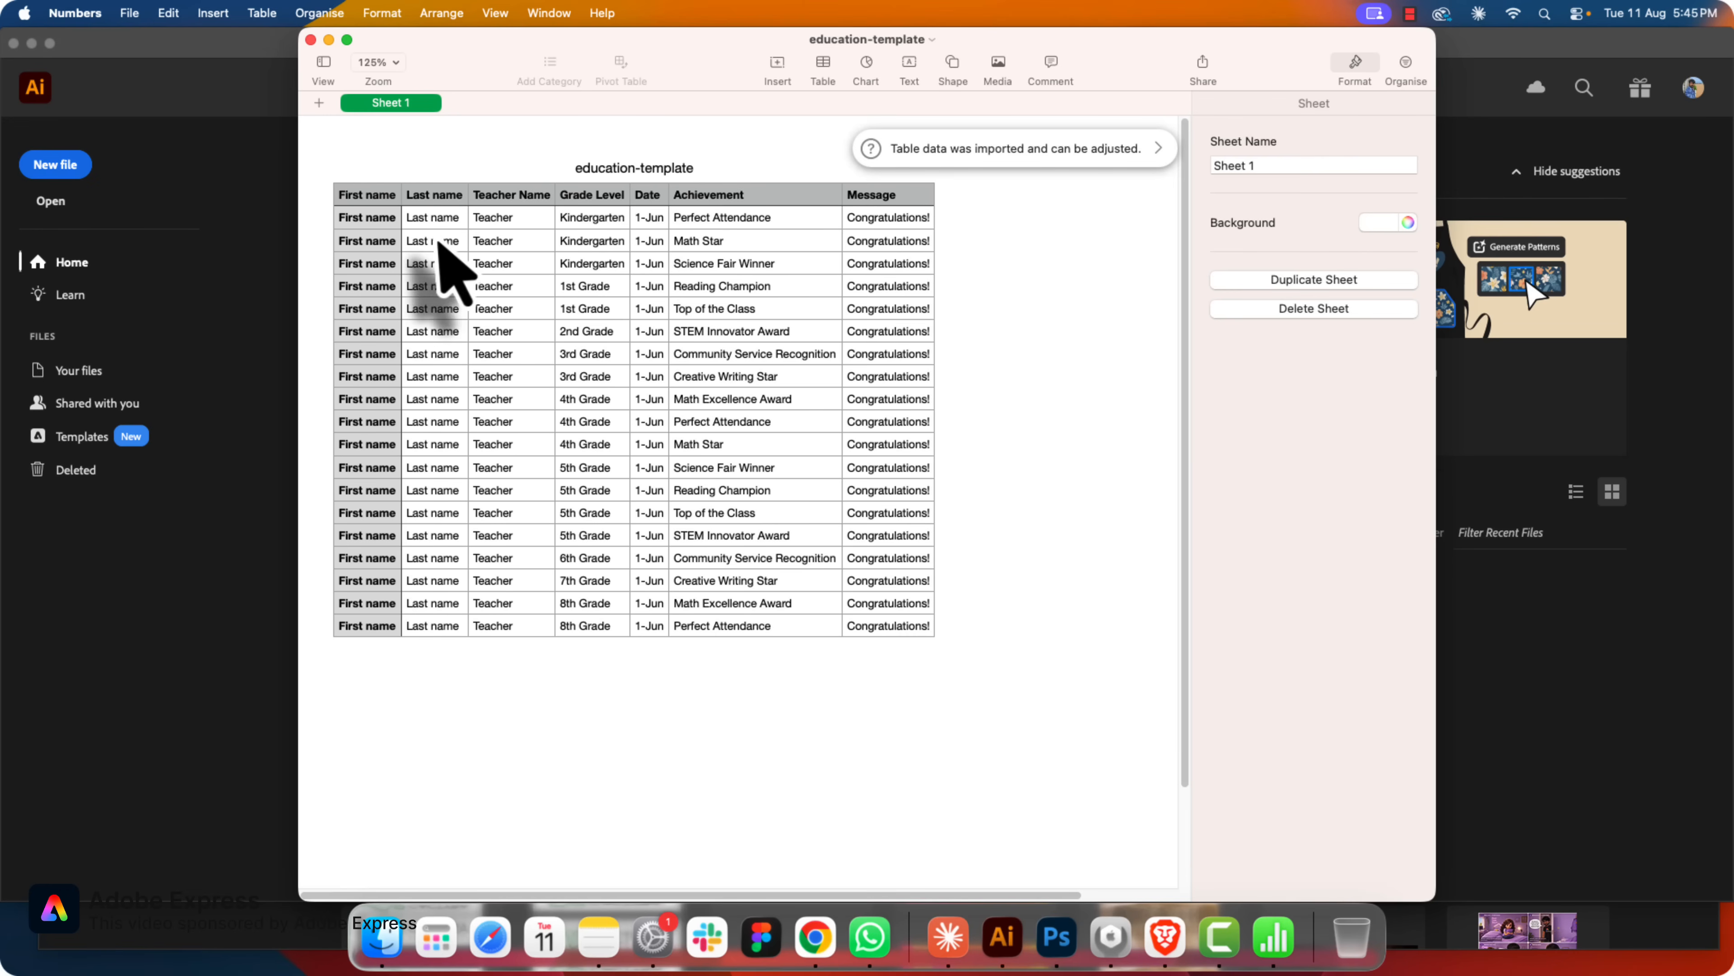
{"action": "left_click", "coordinate": [418, 220]}
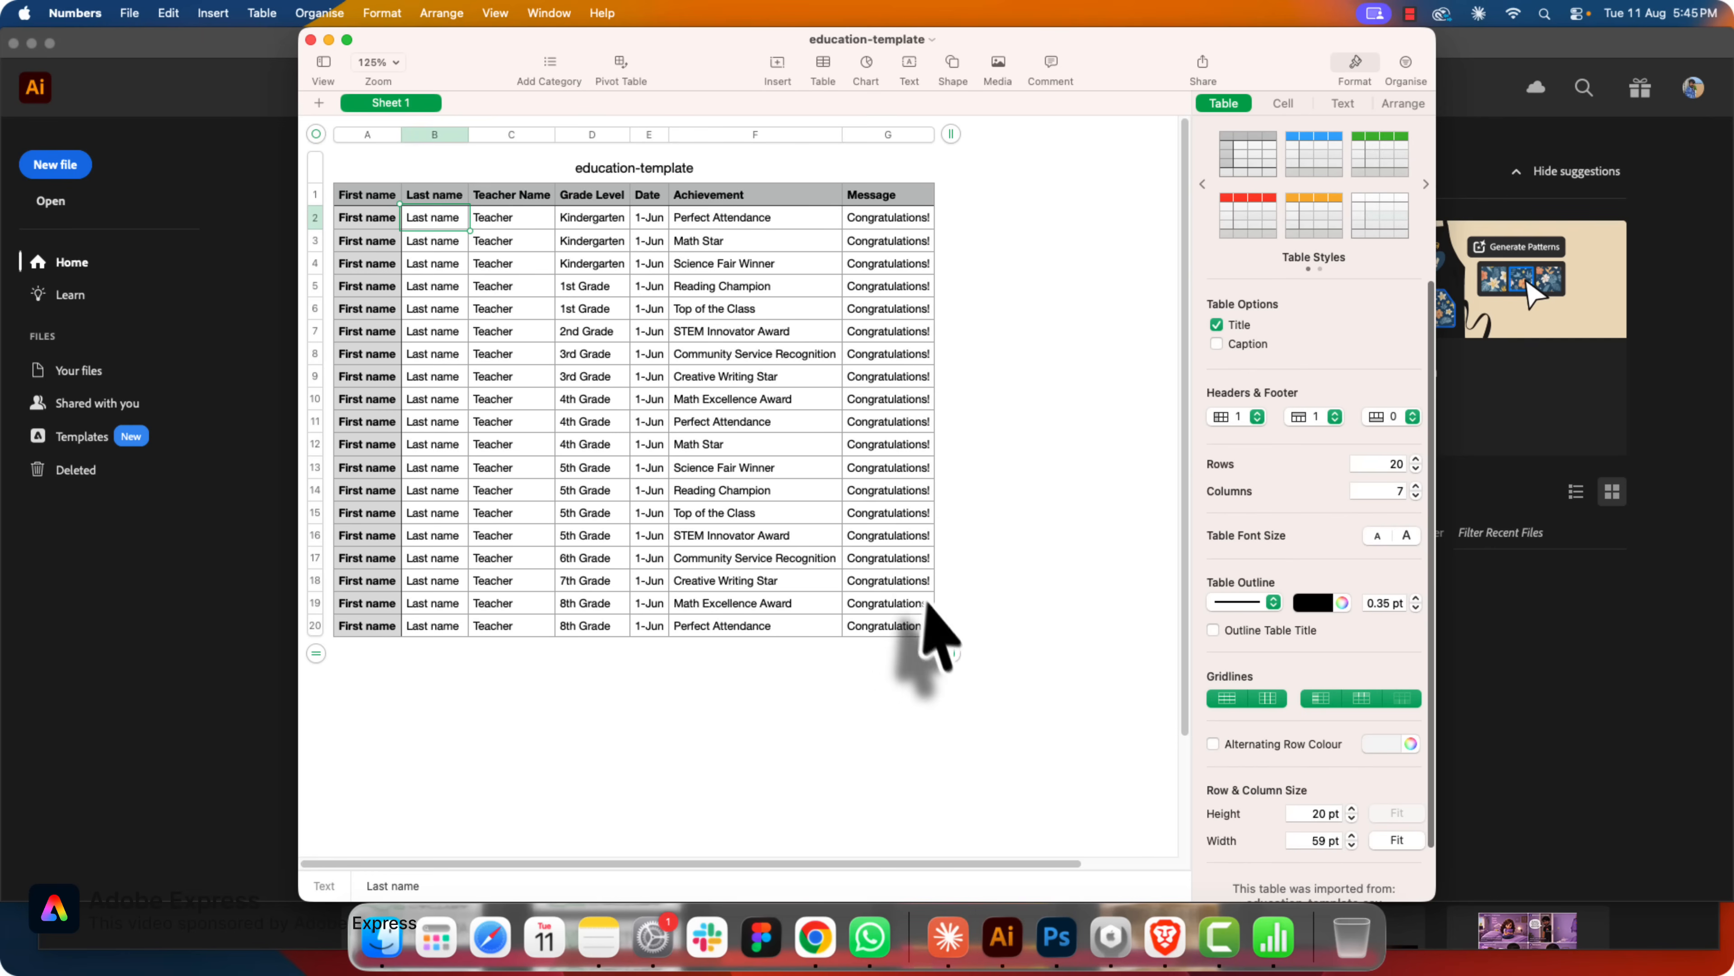
{"action": "left_click", "coordinate": [372, 199]}
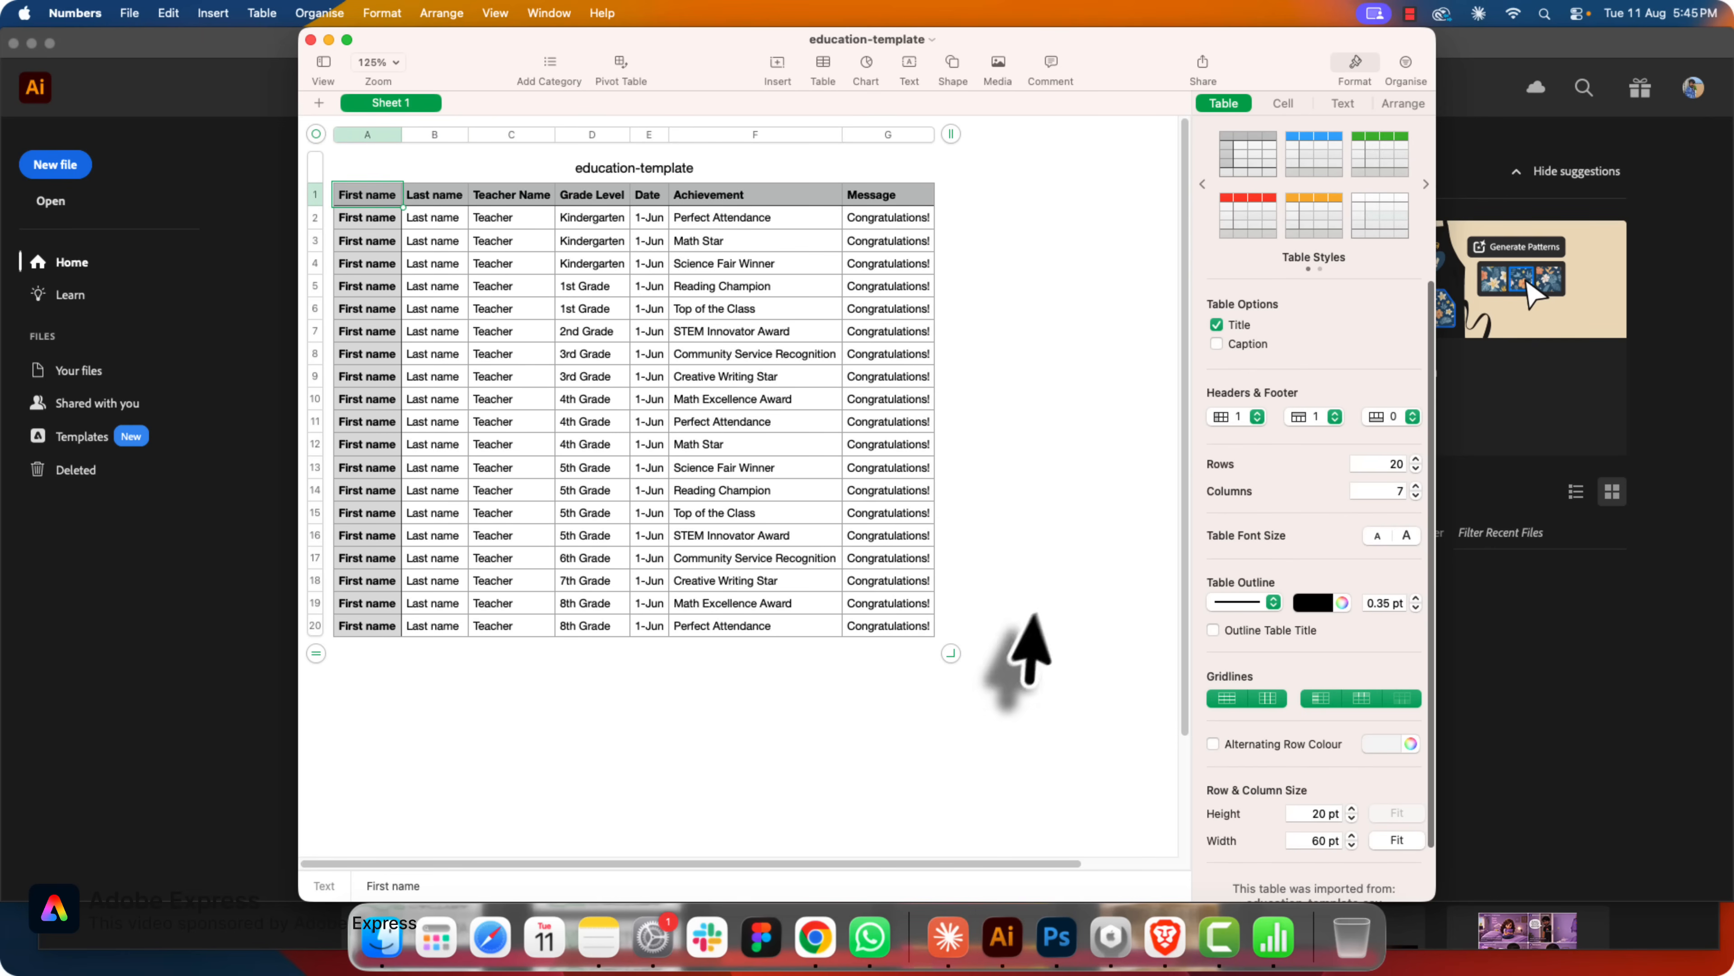
{"action": "left_click", "coordinate": [919, 632], "text": "shift"}
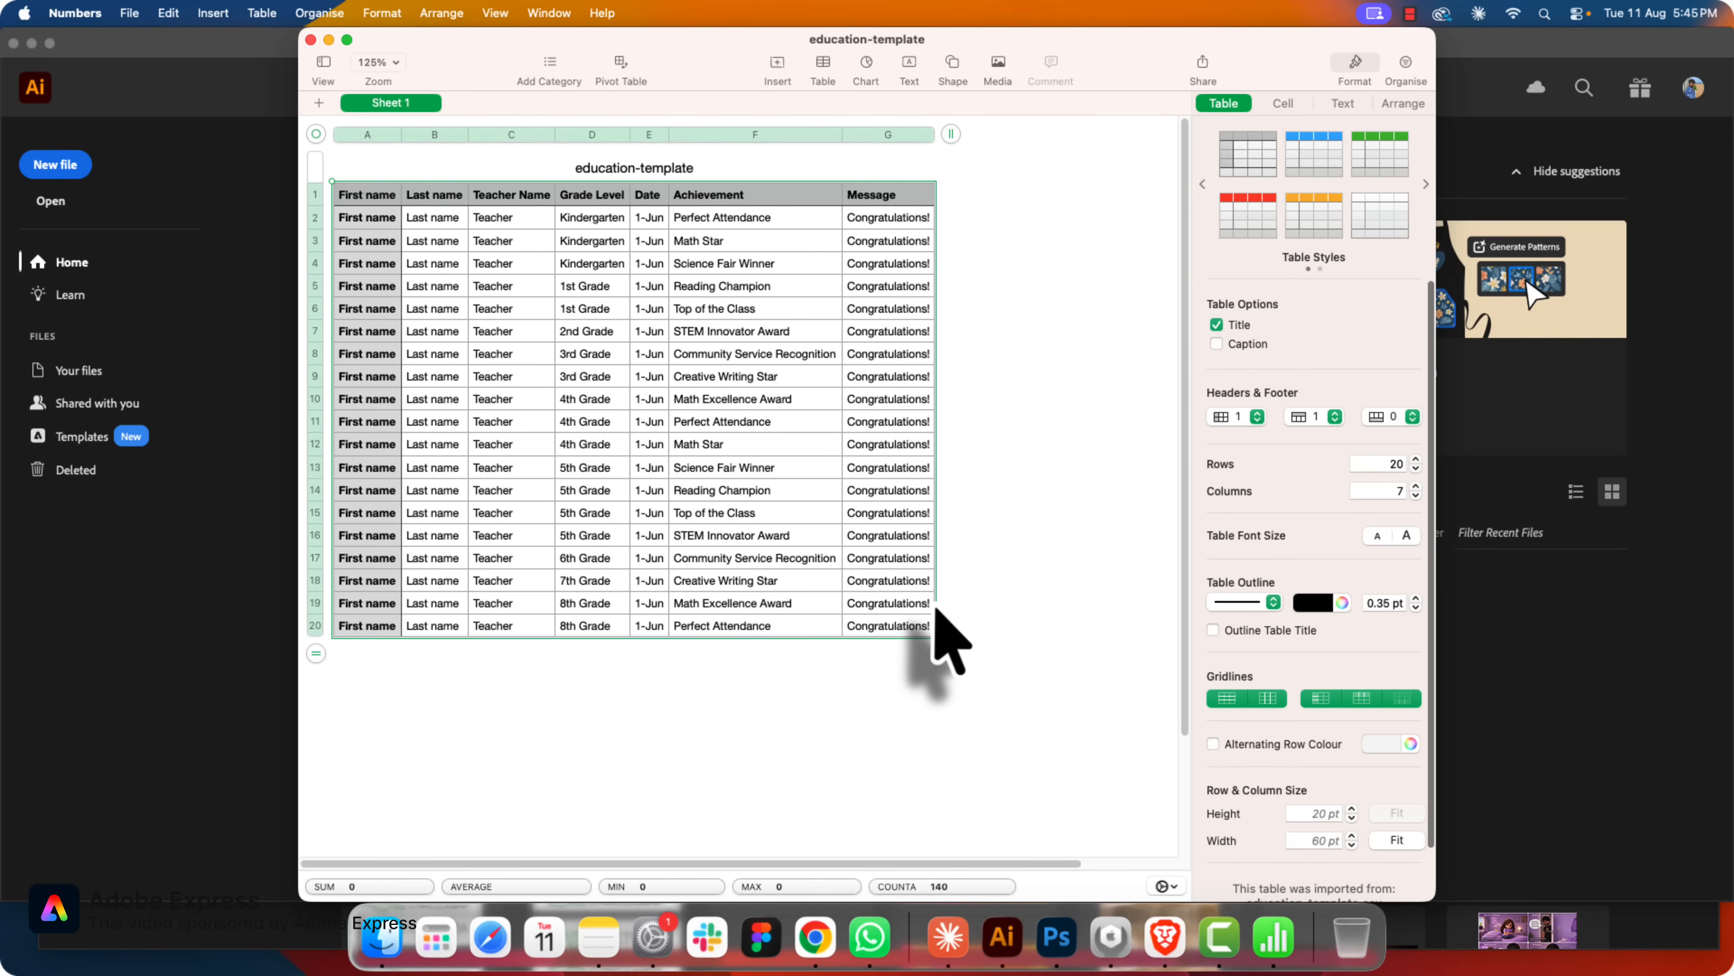
Switch to the Chrome browser and open ChatGPT in a new tab
{"action": "key", "text": "super+Tab"}
{"action": "key", "text": "super+Tab"}
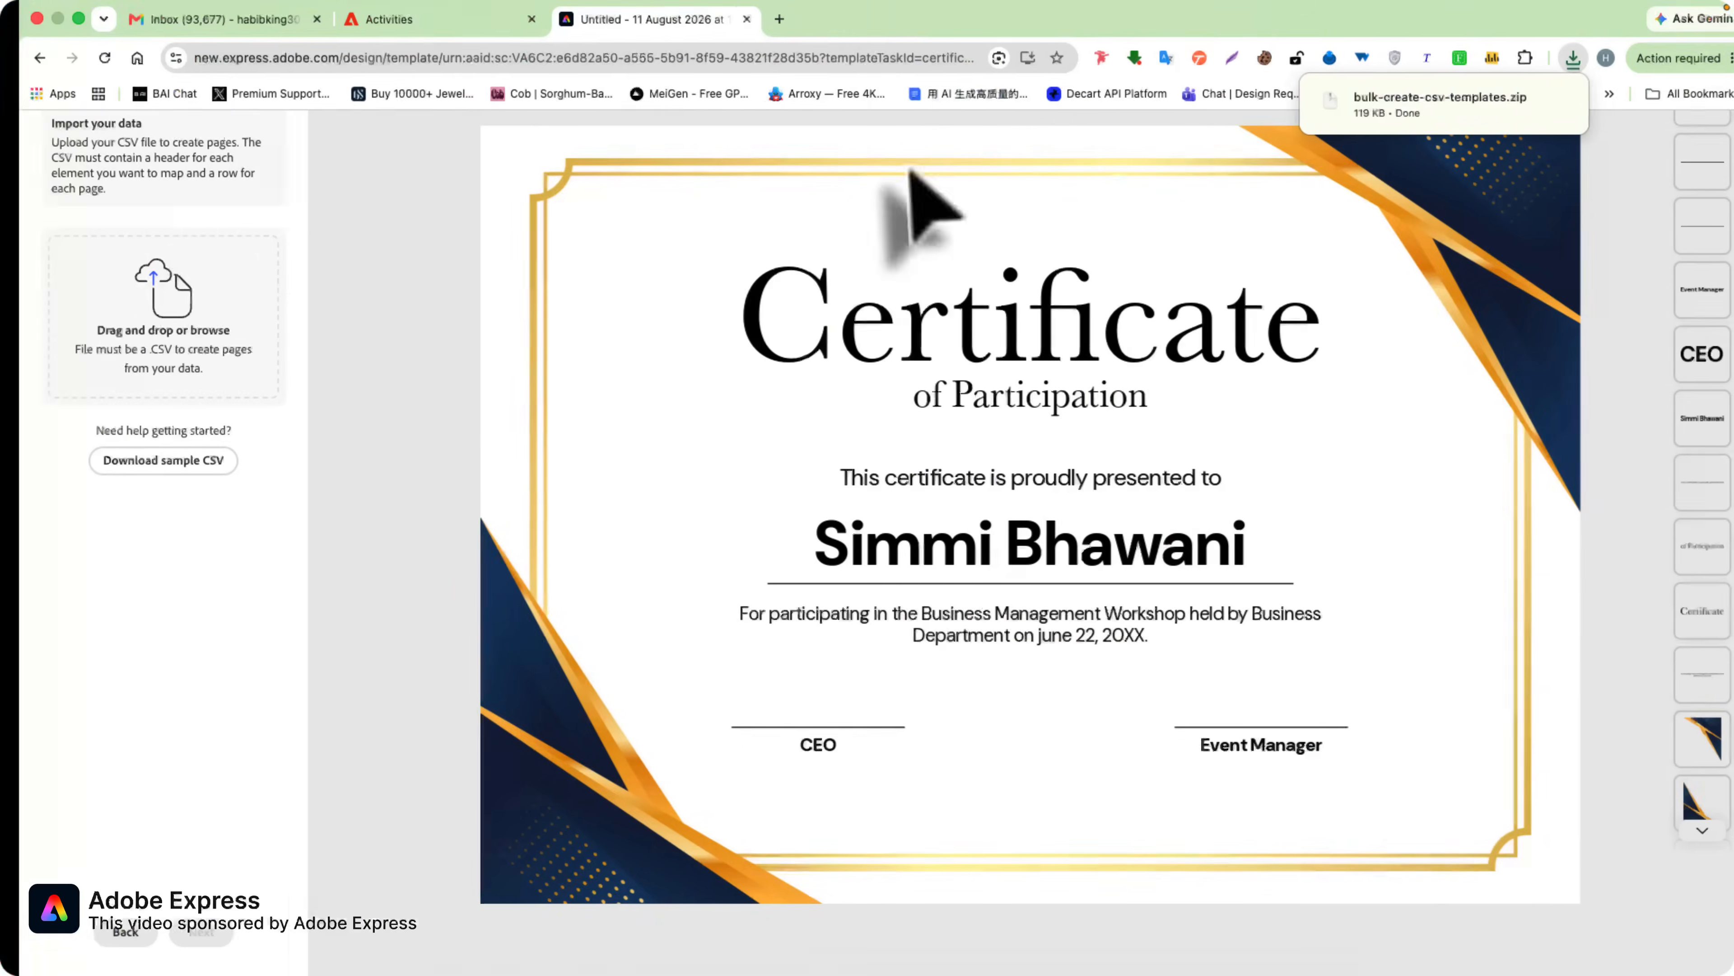
{"action": "left_click", "coordinate": [762, 21]}
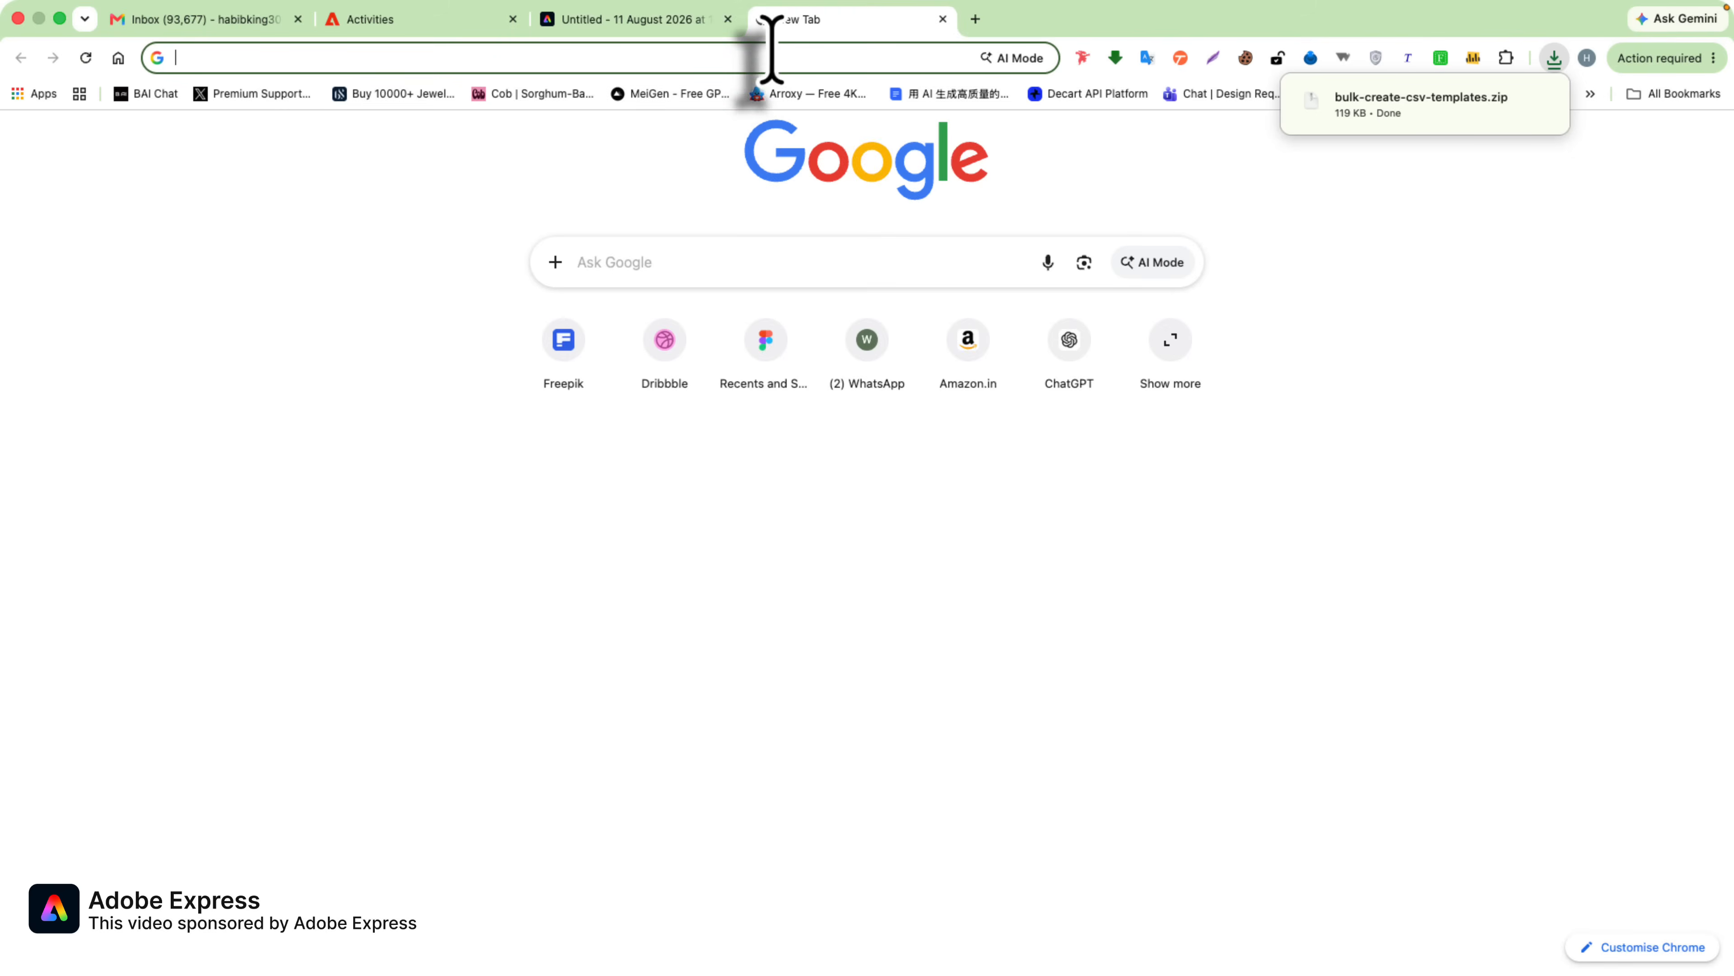
{"action": "type", "text": "chat"}
{"action": "key", "text": "Return"}
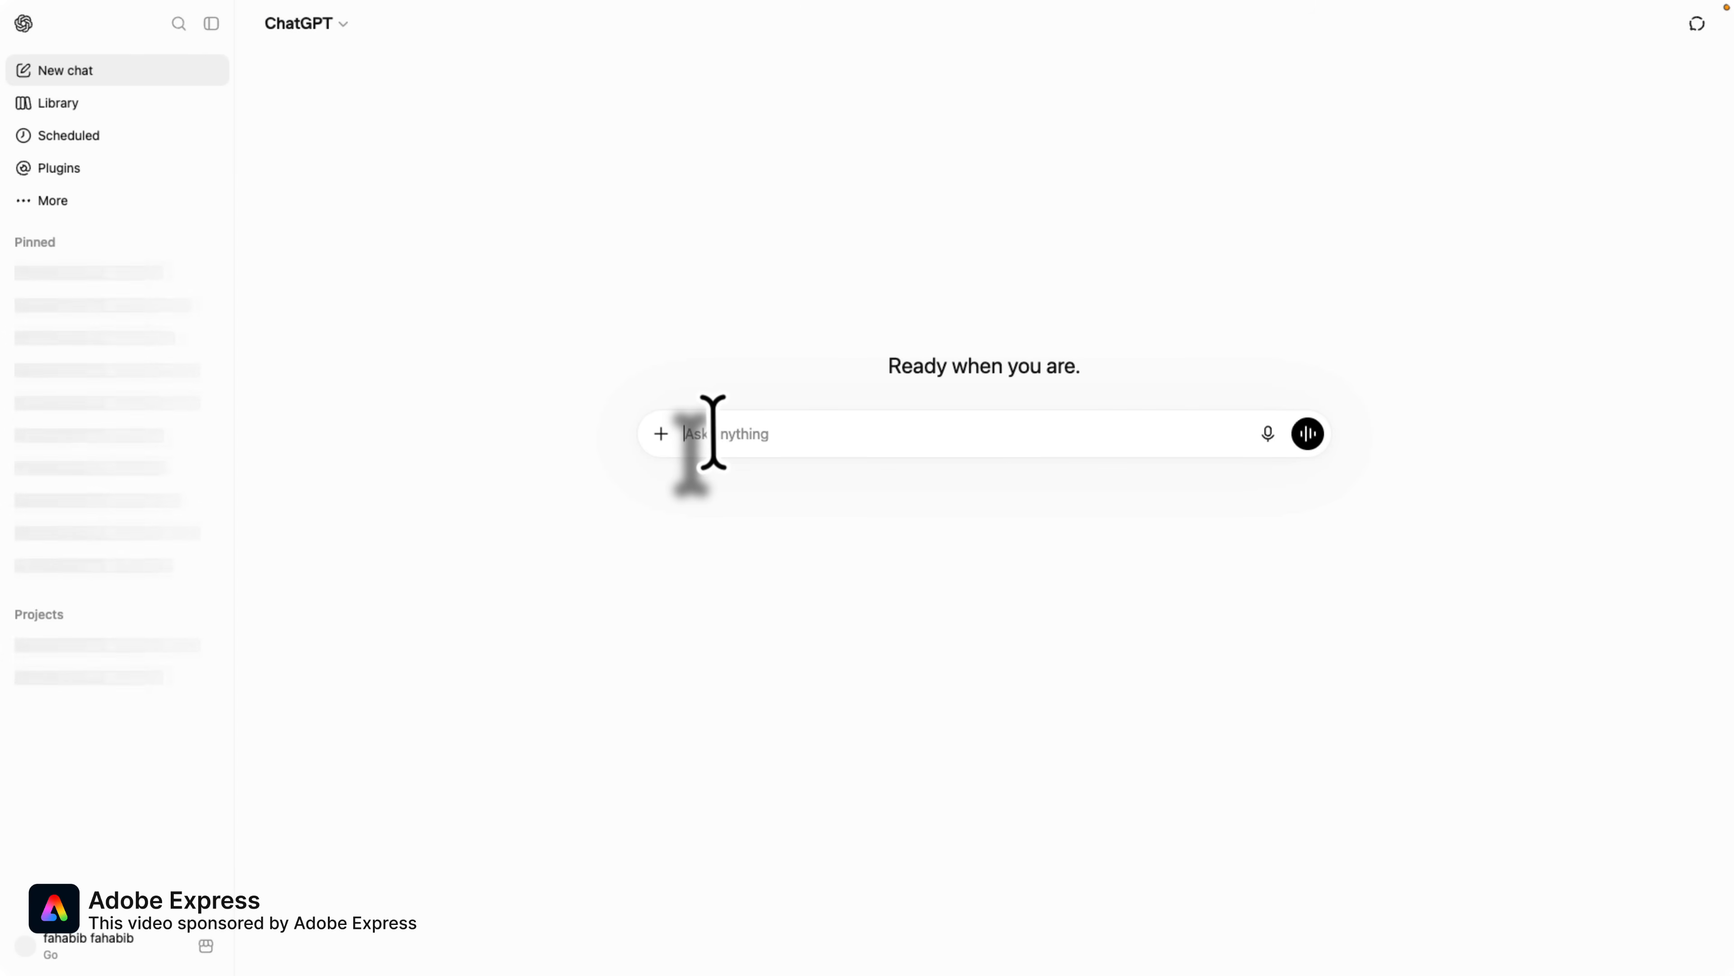
Send the prompt "I need random name with this format:" followed by the copied education-template table data
{"action": "type", "text": "I"}
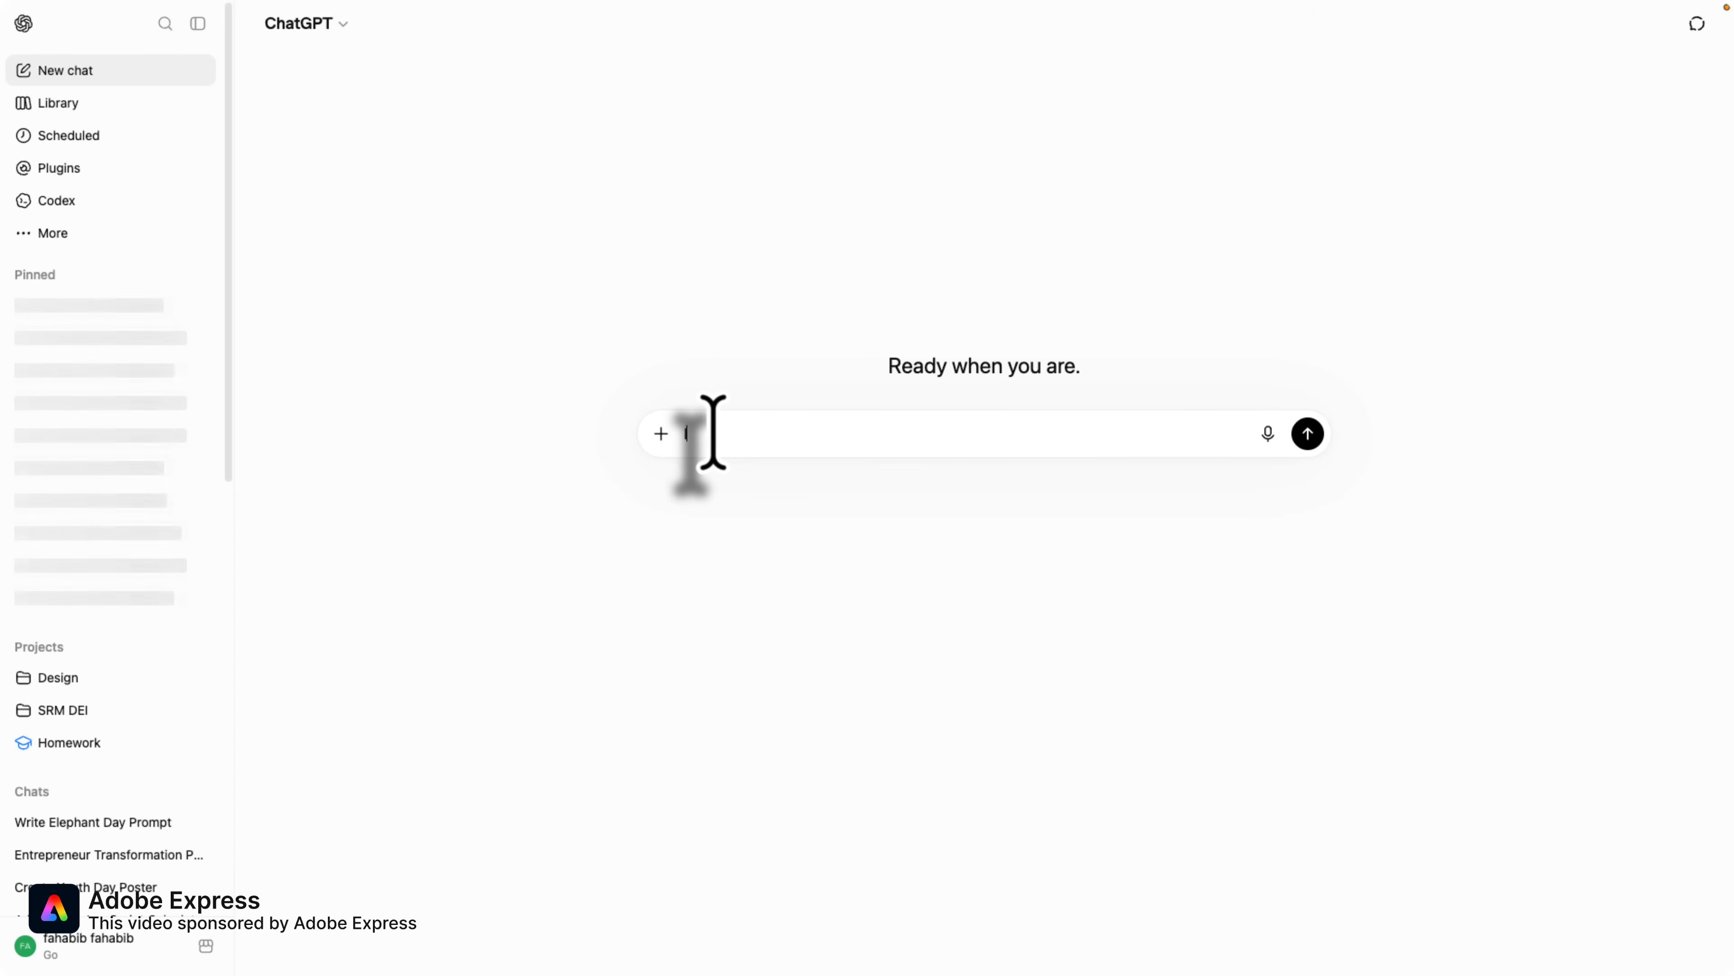
{"action": "type", "text": " need"}
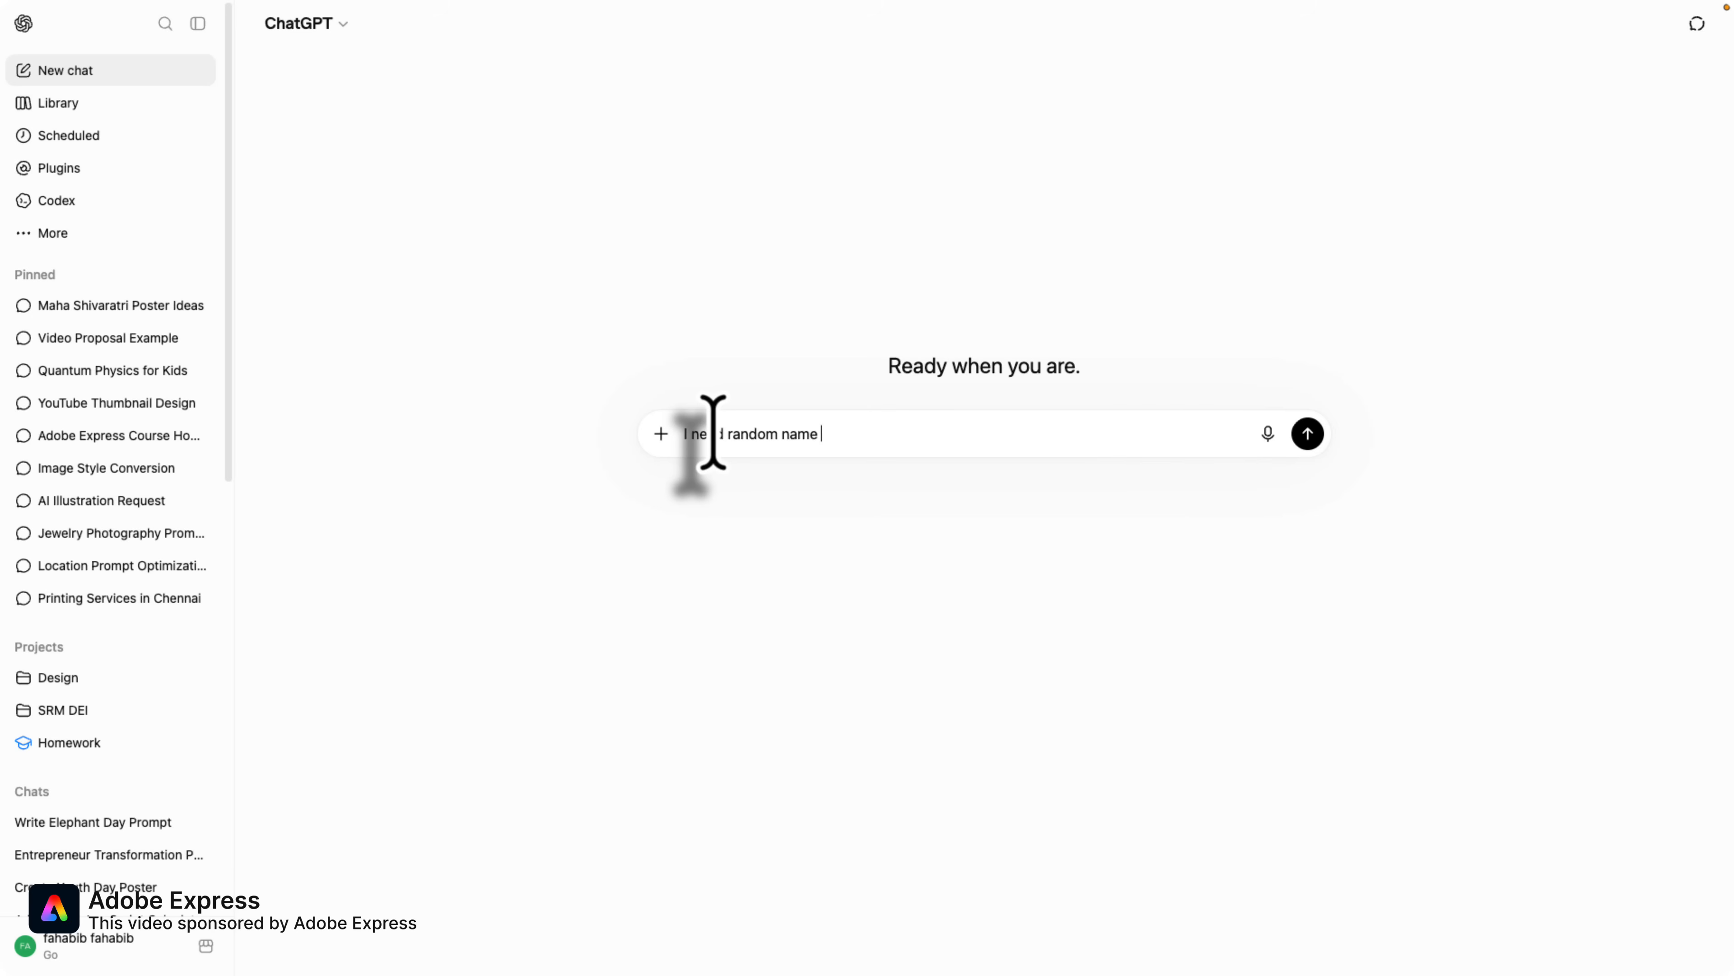
{"action": "type", "text": "random name :"}
{"action": "key", "text": "shift+Return"}
{"action": "key", "text": "BackSpace"}
{"action": "key", "text": "BackSpace"}
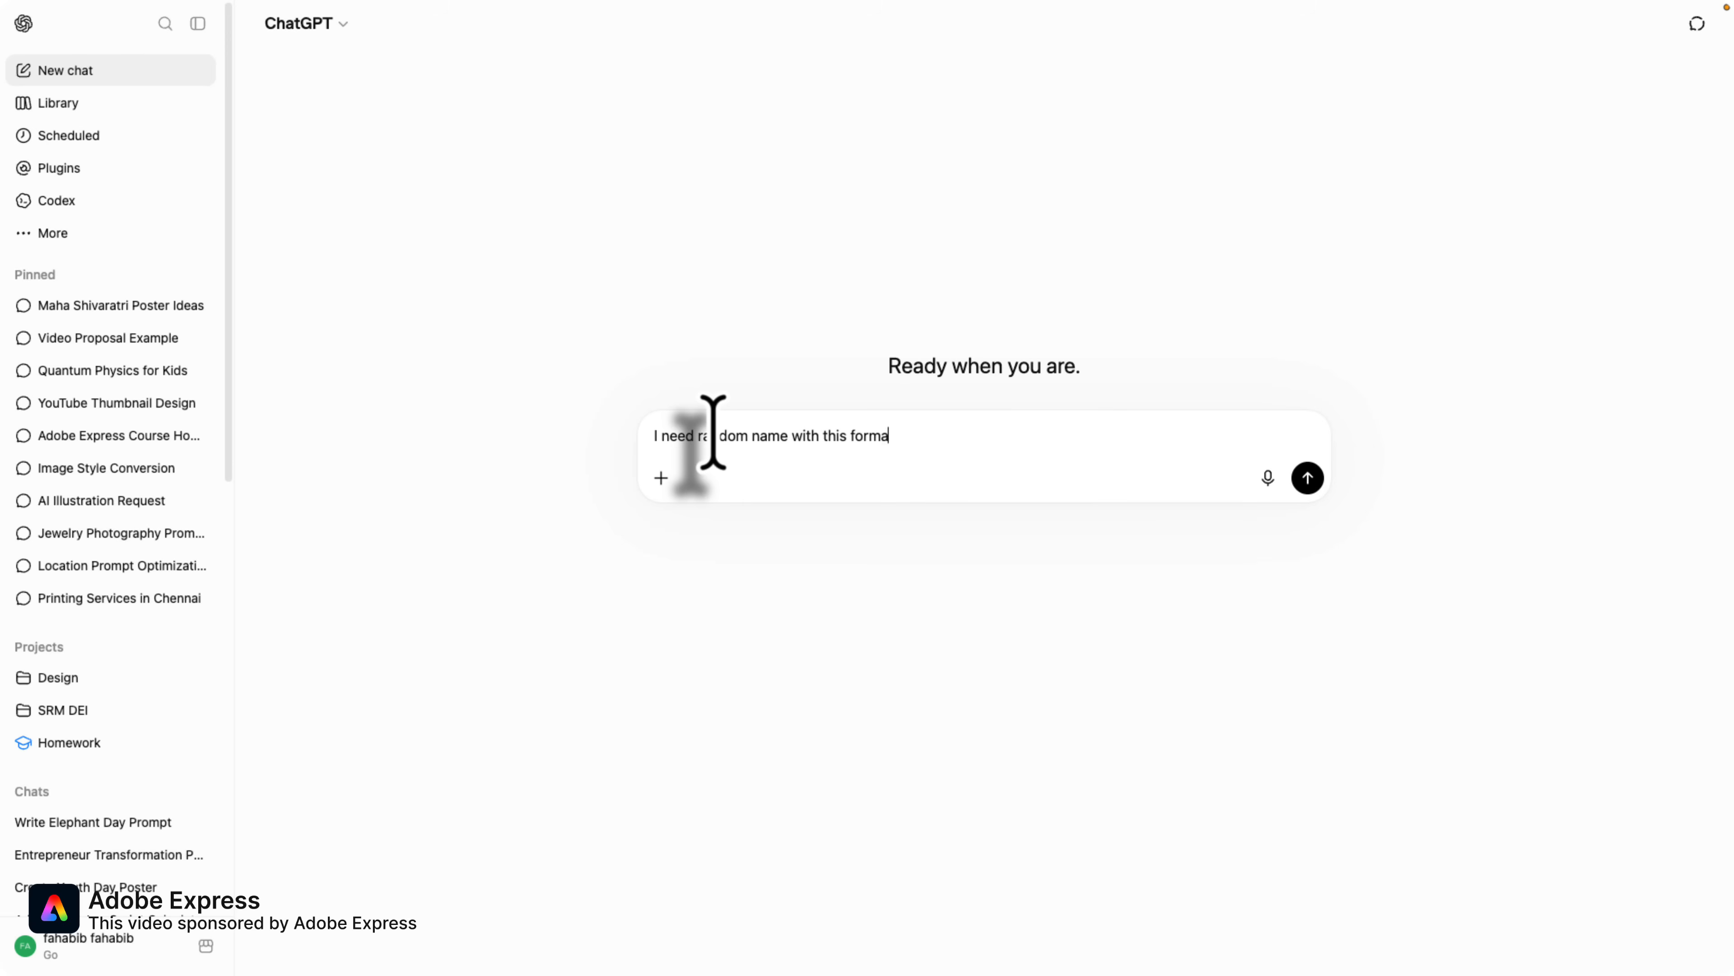
{"action": "type", "text": ":"}
{"action": "key", "text": "shift+Return"}
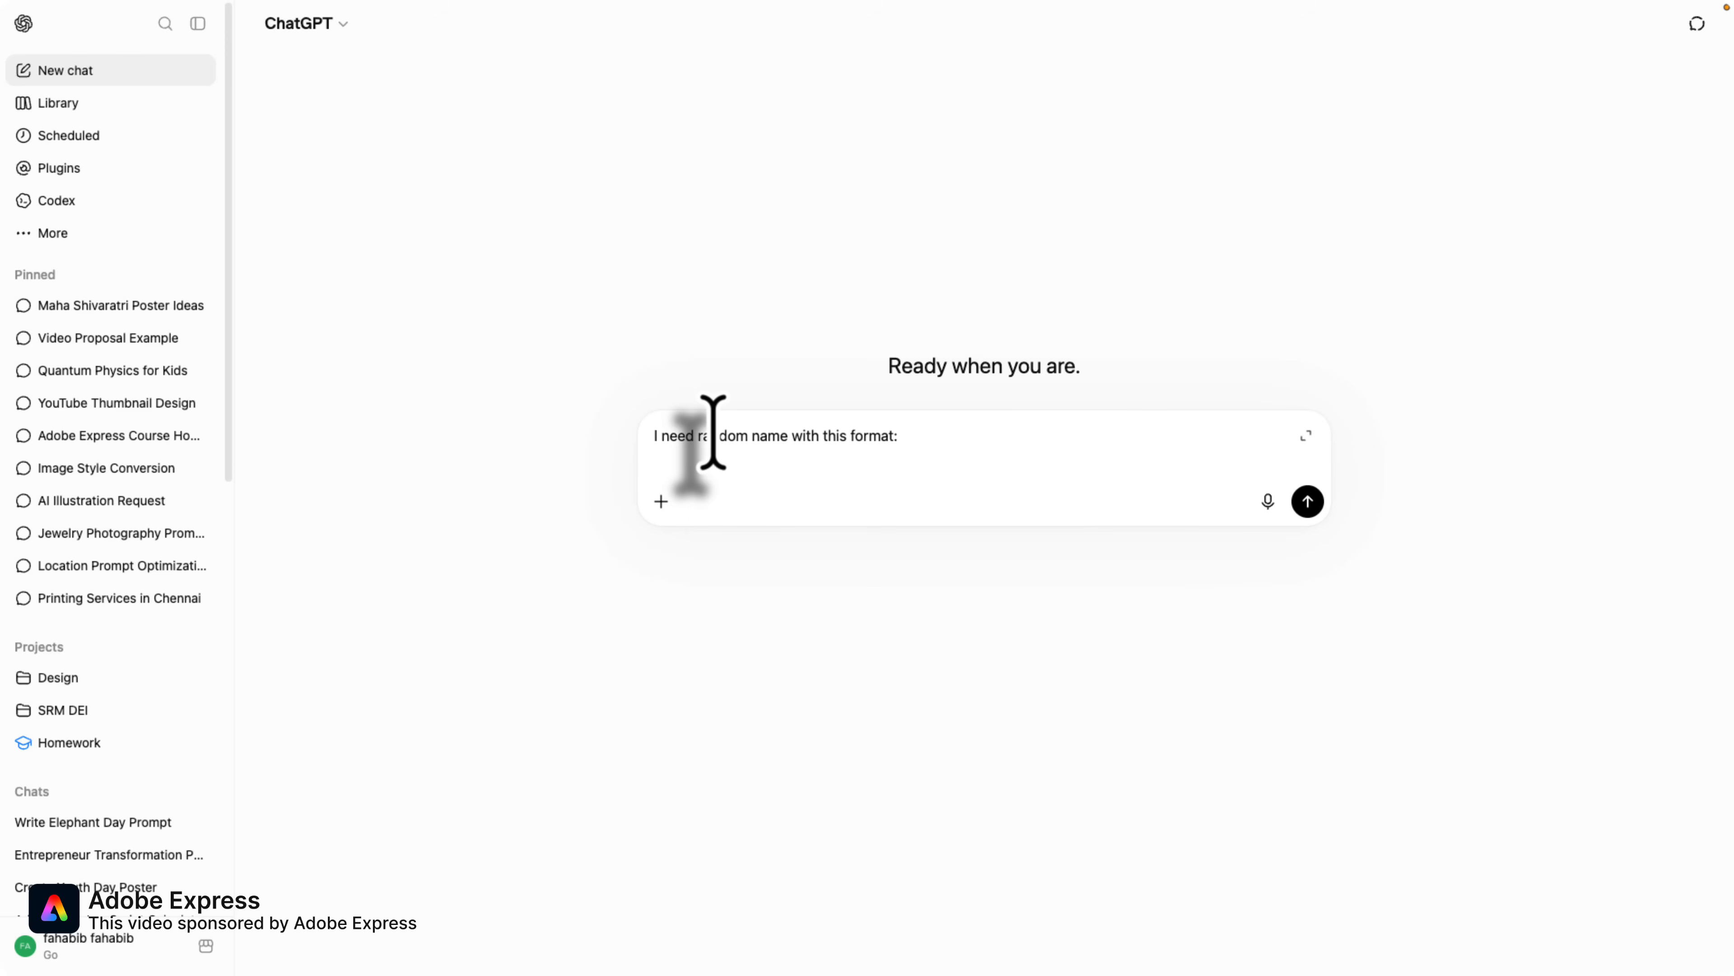
{"action": "type", "text": "First name Last name Teacher 8th Grade 1-Jun Perfect Attendance Congratulations!"}
{"action": "key", "text": "Return"}
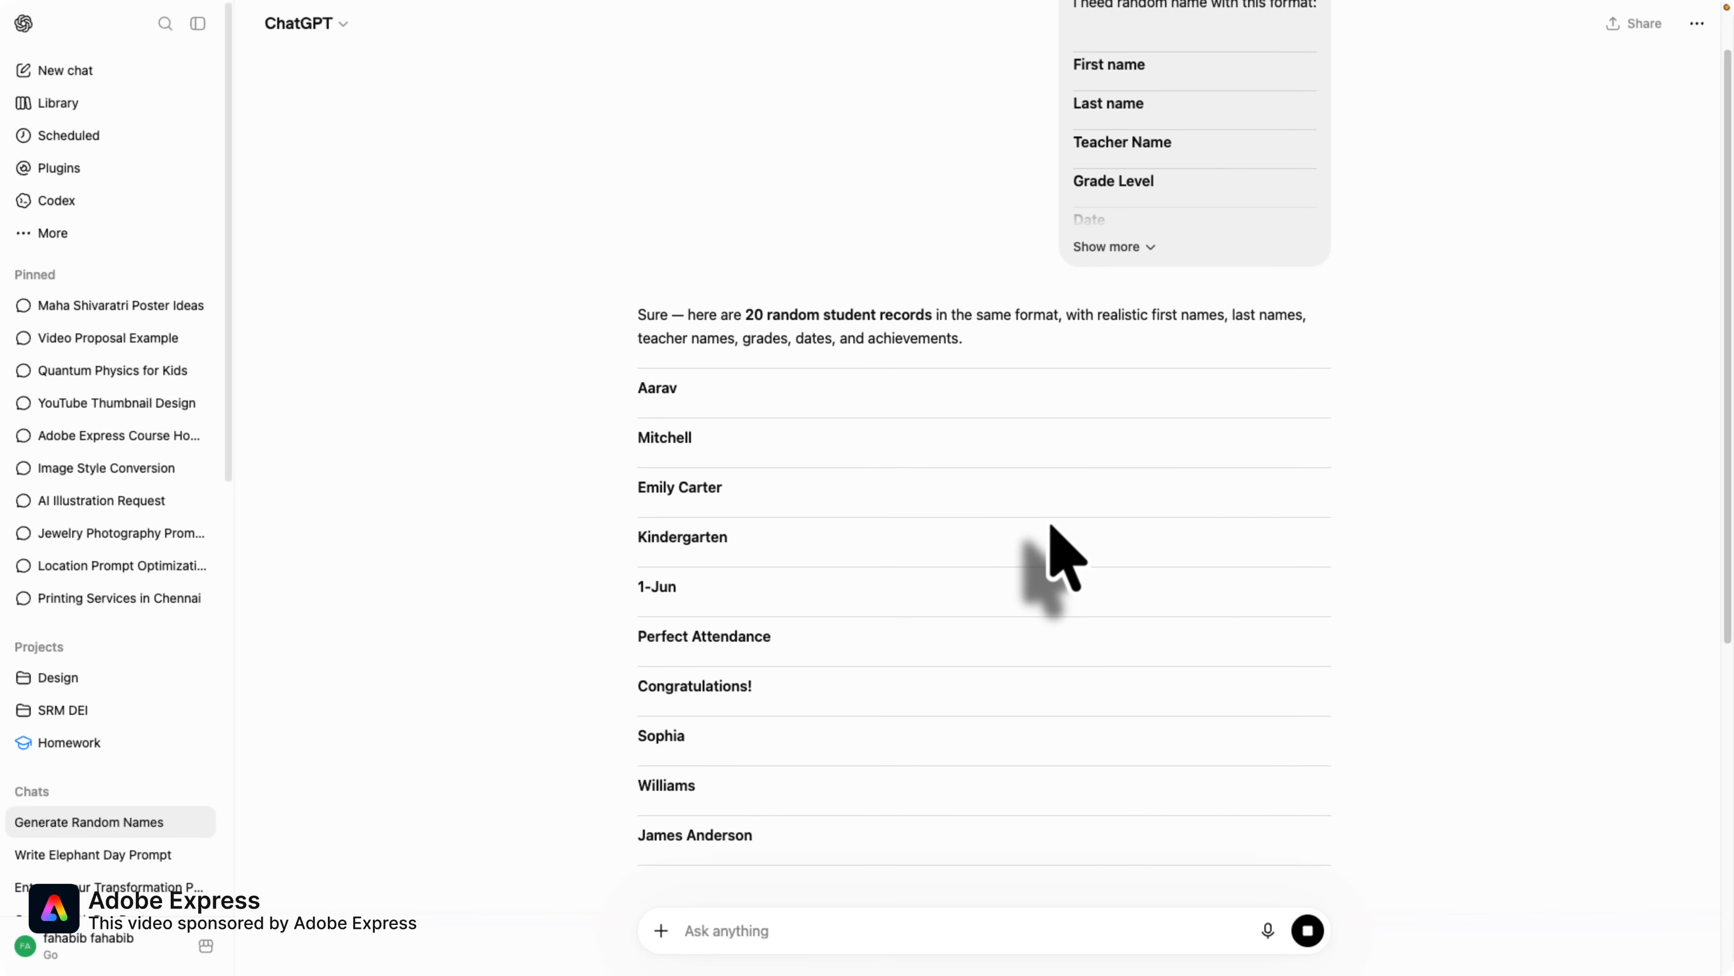
Review the generated student records and send the follow-up prompt "give me as table format"
{"action": "scroll", "coordinate": [1065, 557], "scroll_direction": "down", "scroll_amount": 15}
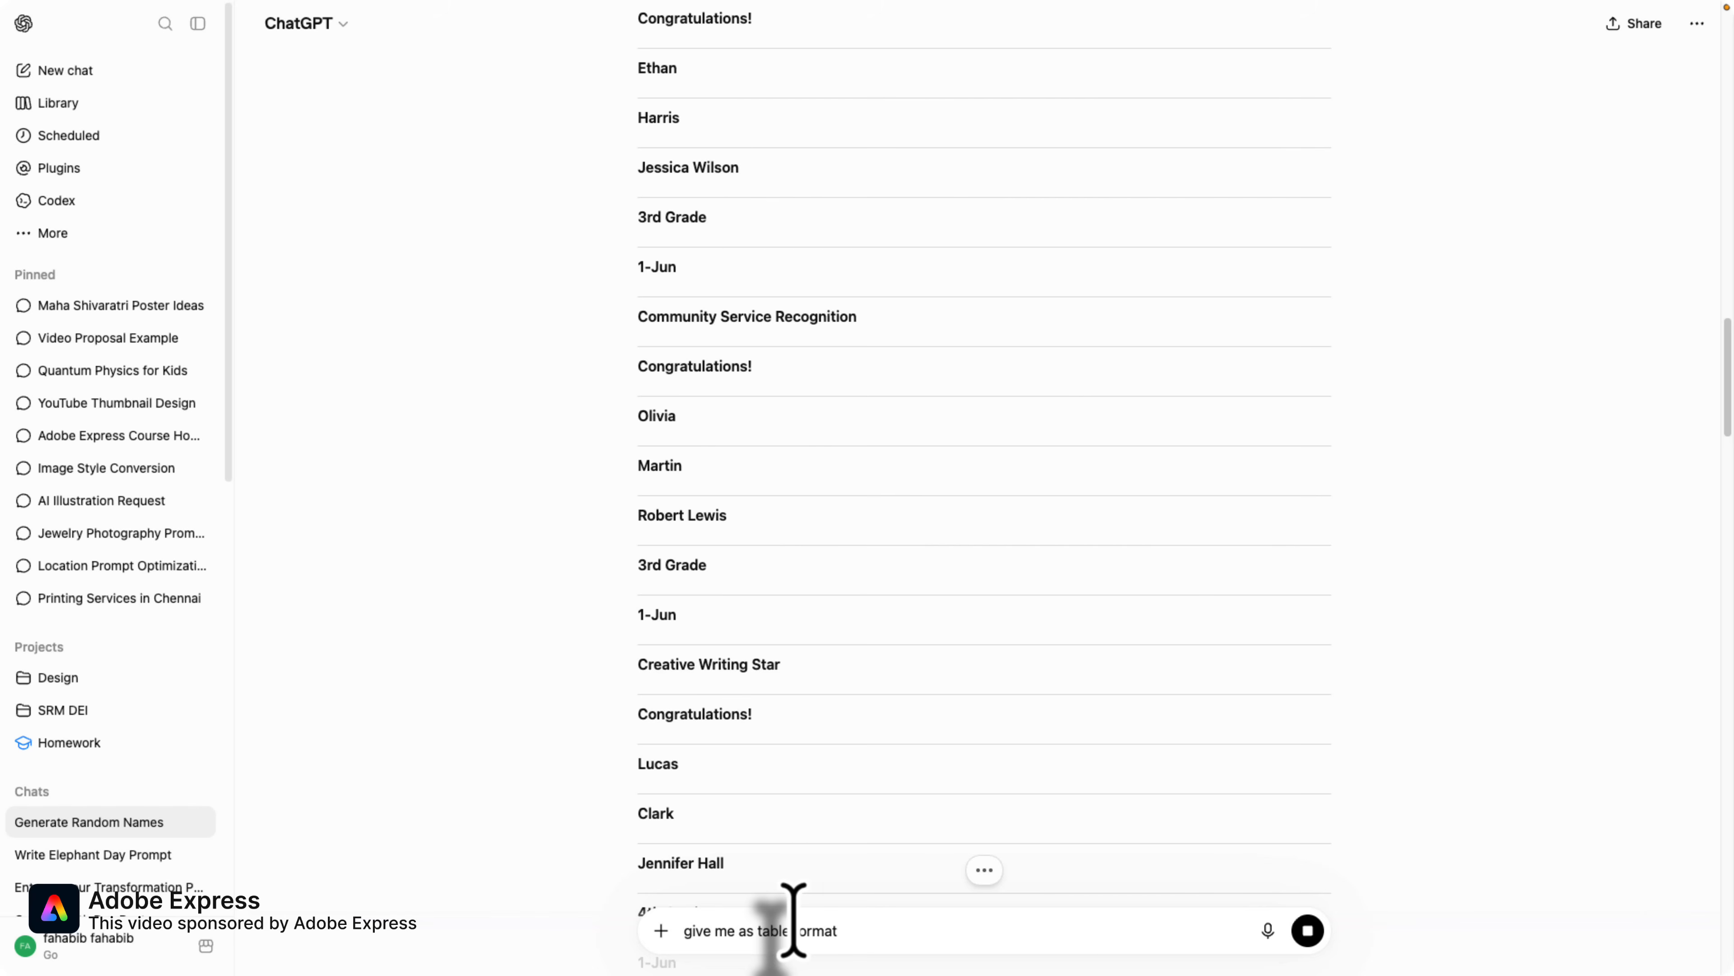
{"action": "scroll", "coordinate": [1120, 779], "scroll_direction": "down", "scroll_amount": 15}
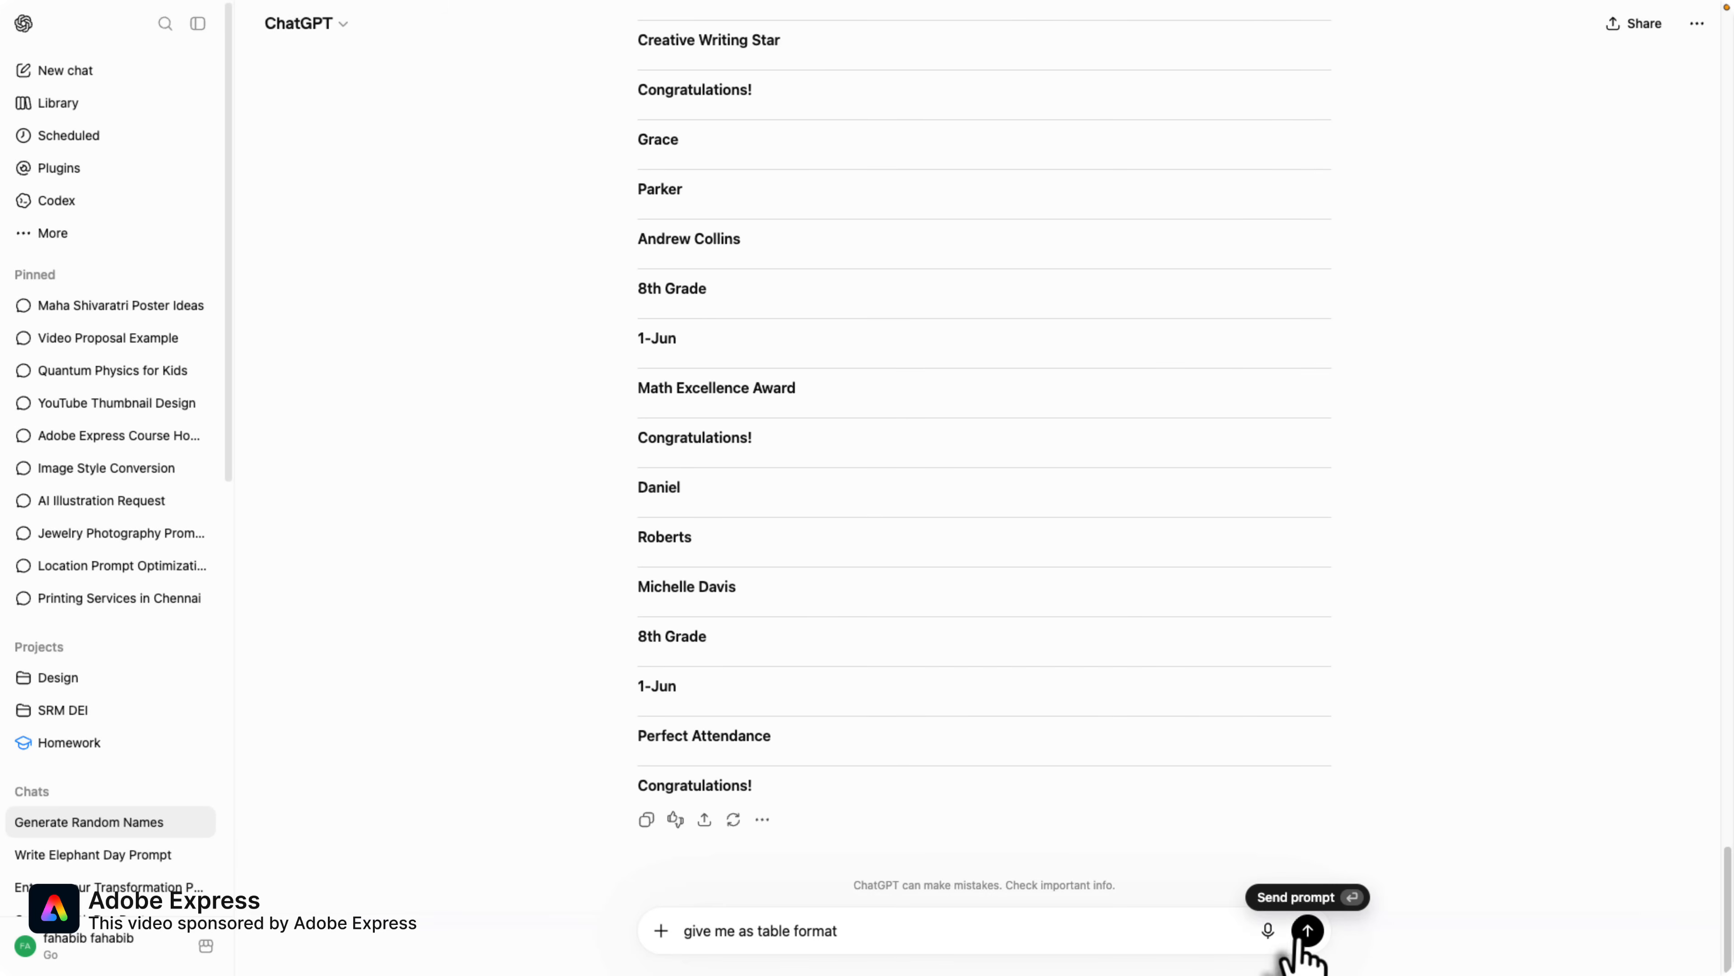
{"action": "left_click", "coordinate": [1307, 931]}
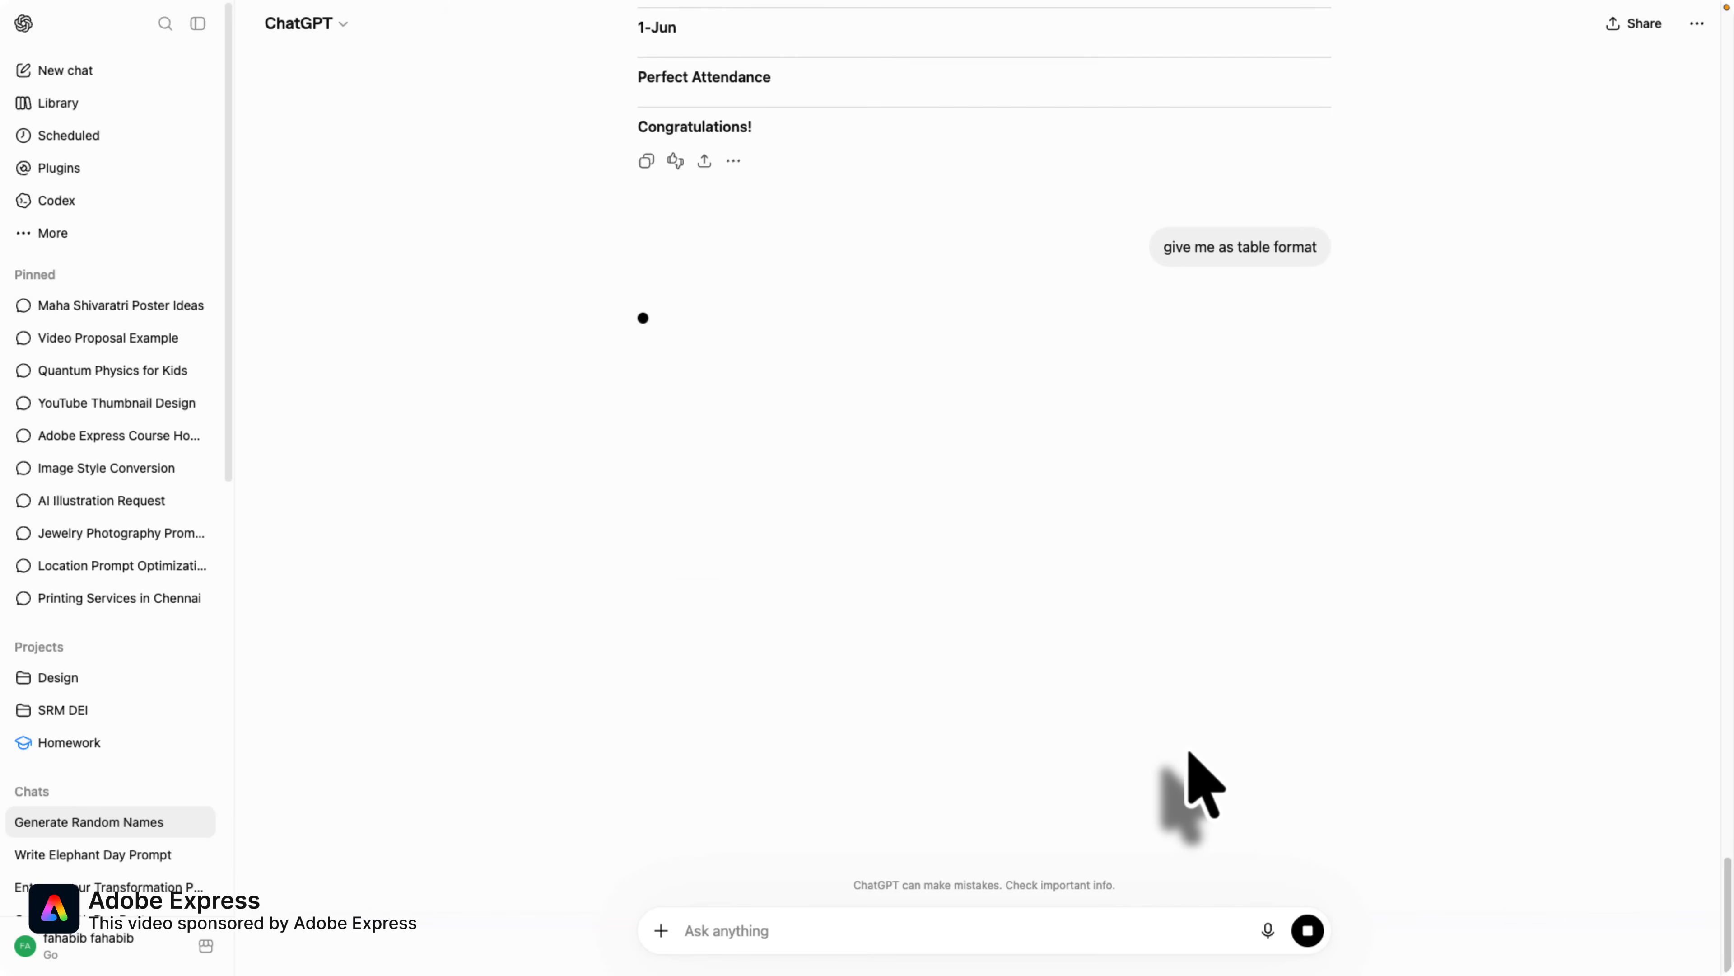
Look through the generated student table in ChatGPT and copy the whole response
{"action": "scroll", "coordinate": [1099, 629], "scroll_direction": "down", "scroll_amount": 10}
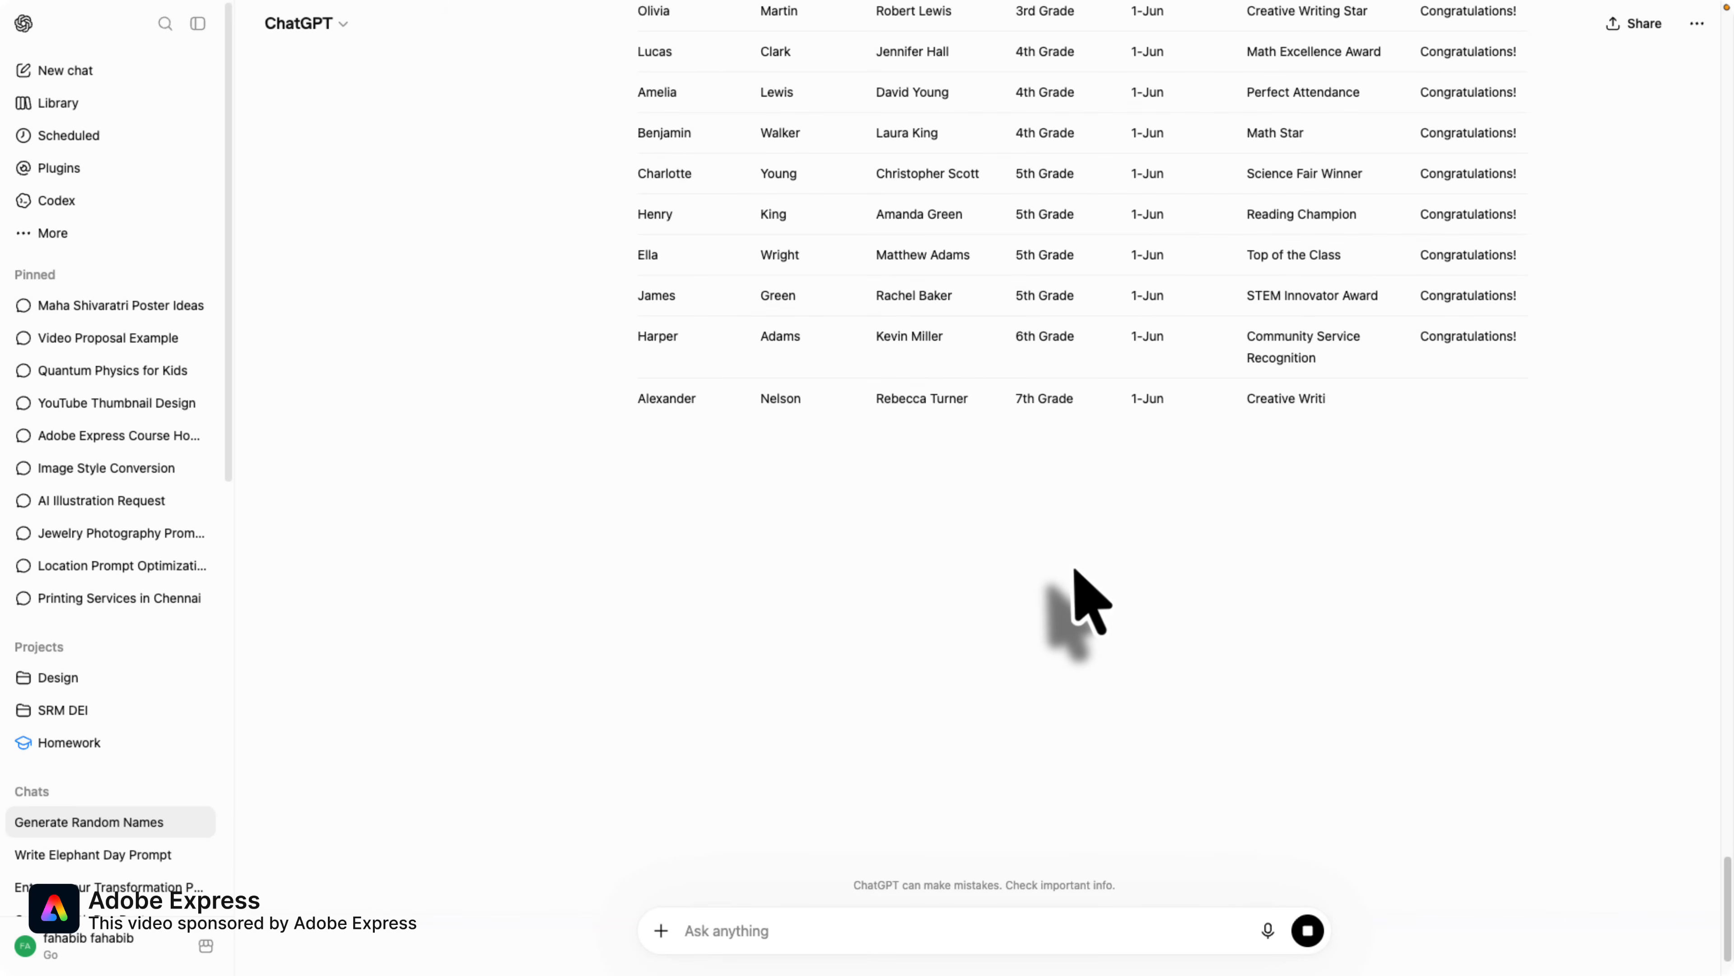
{"action": "scroll", "coordinate": [1092, 601], "scroll_direction": "up", "scroll_amount": 12}
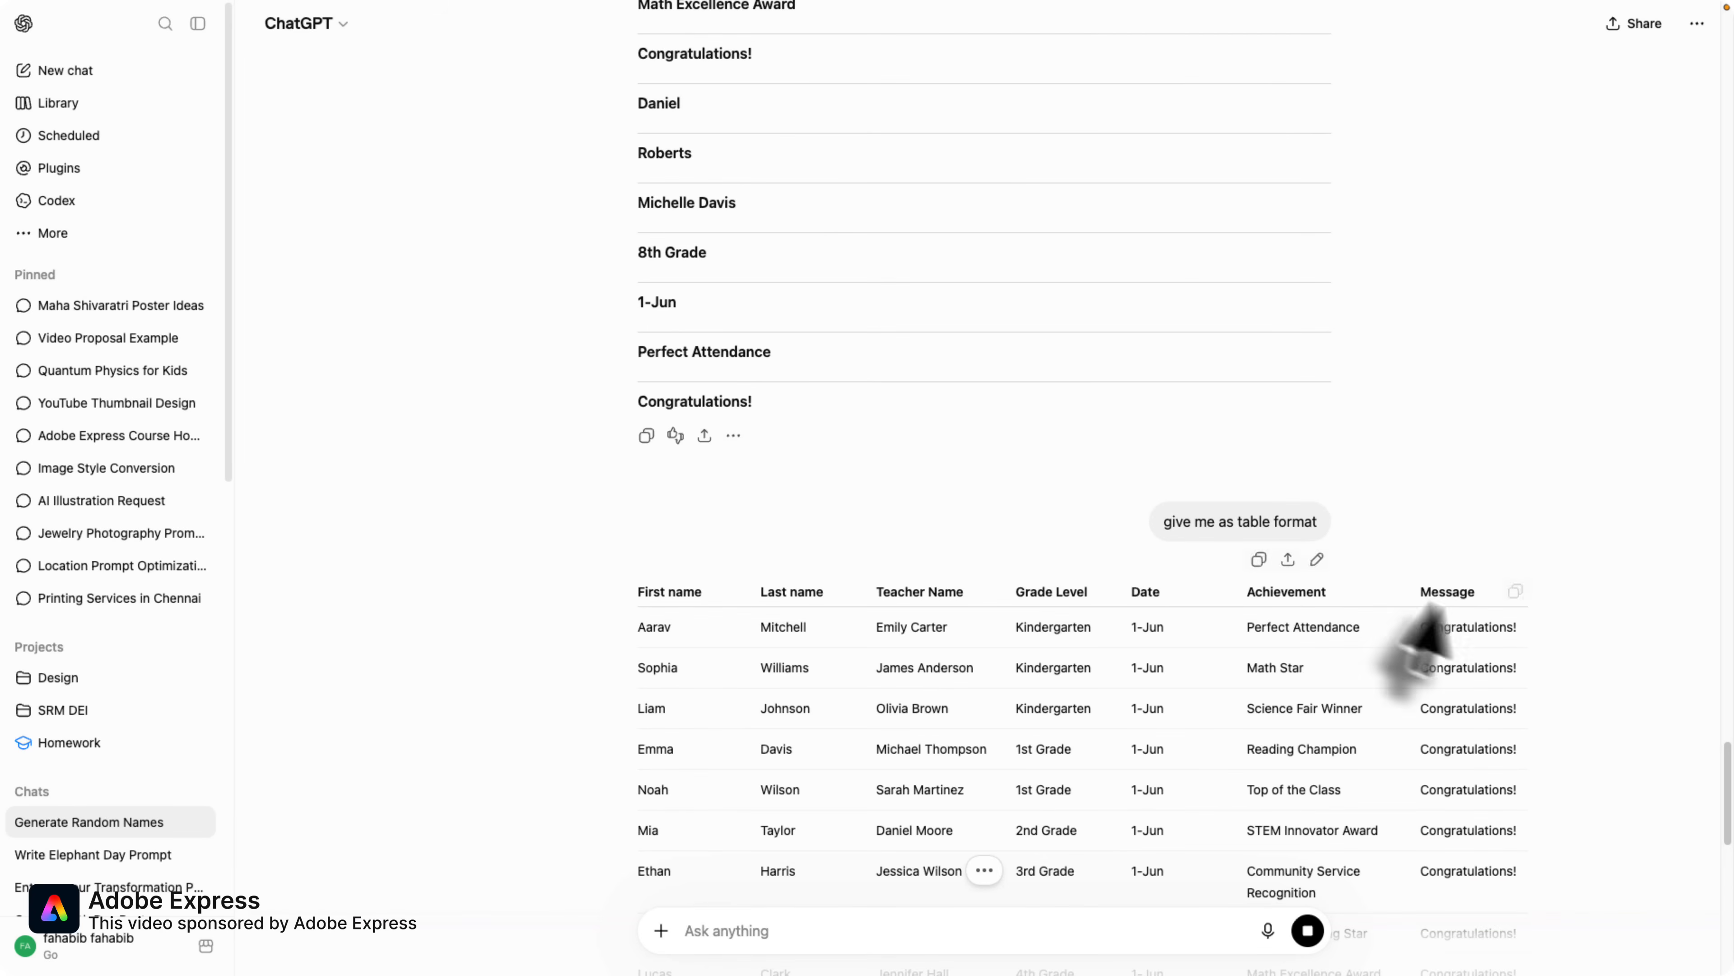
{"action": "scroll", "coordinate": [1427, 621], "scroll_direction": "down", "scroll_amount": 7}
{"action": "scroll", "coordinate": [1433, 639], "scroll_direction": "up", "scroll_amount": 20}
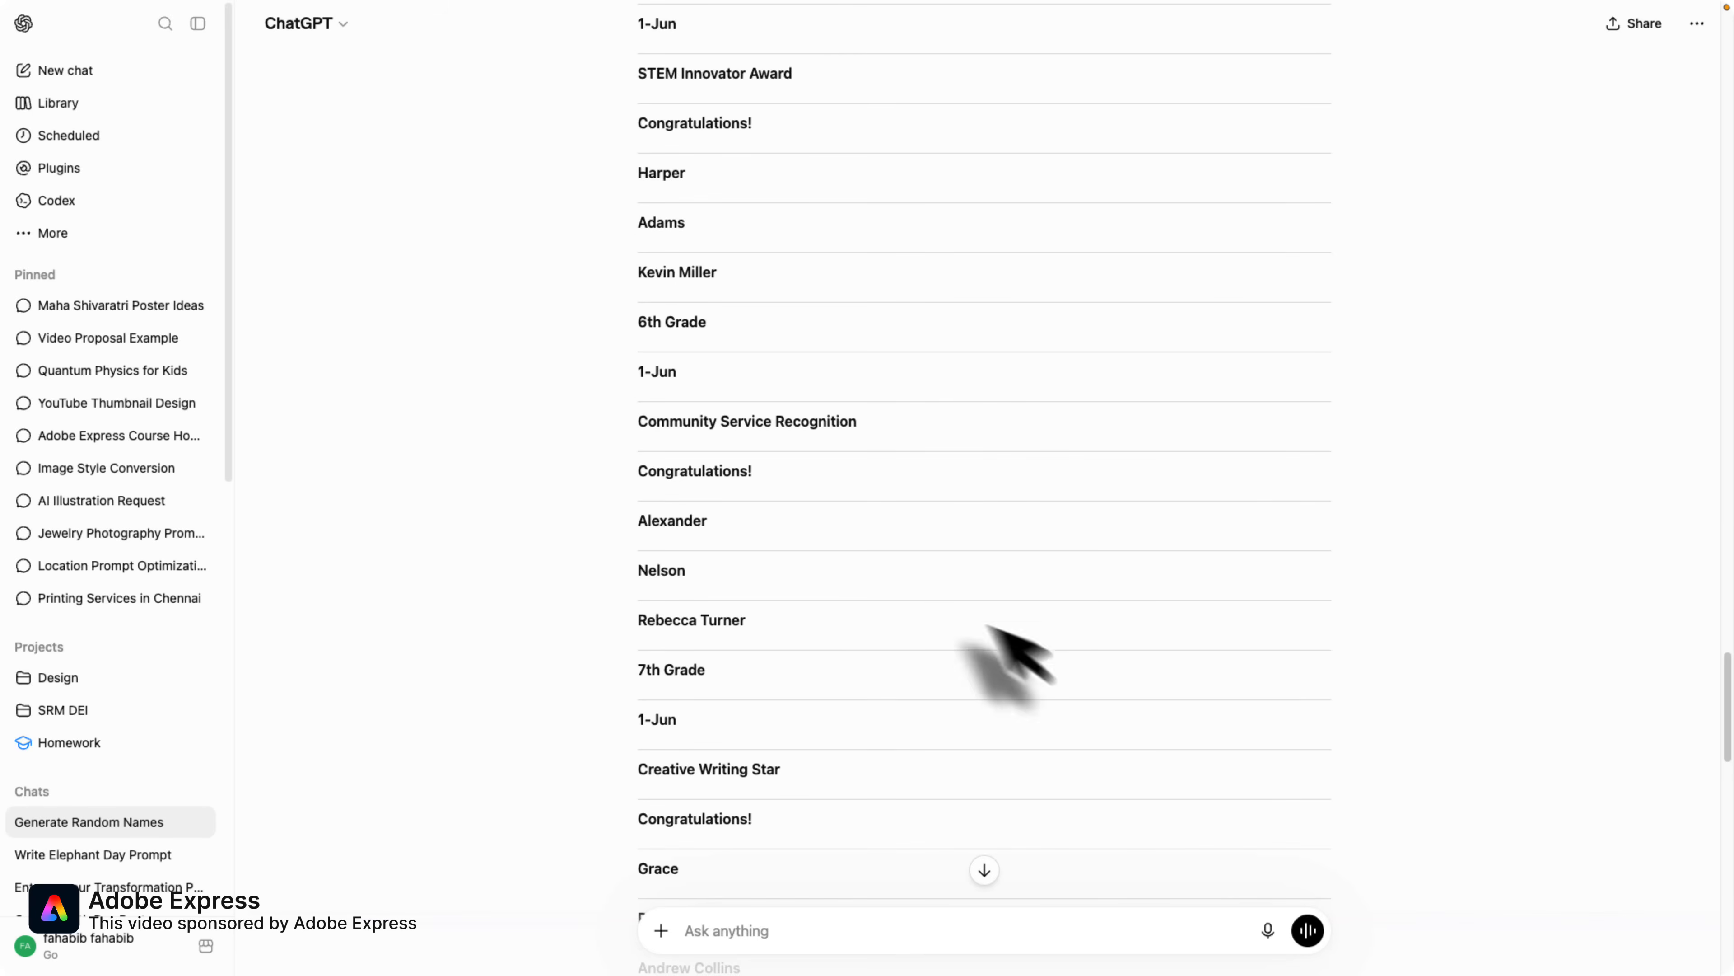
{"action": "scroll", "coordinate": [1004, 649], "scroll_direction": "down", "scroll_amount": 20}
{"action": "left_click", "coordinate": [646, 818]}
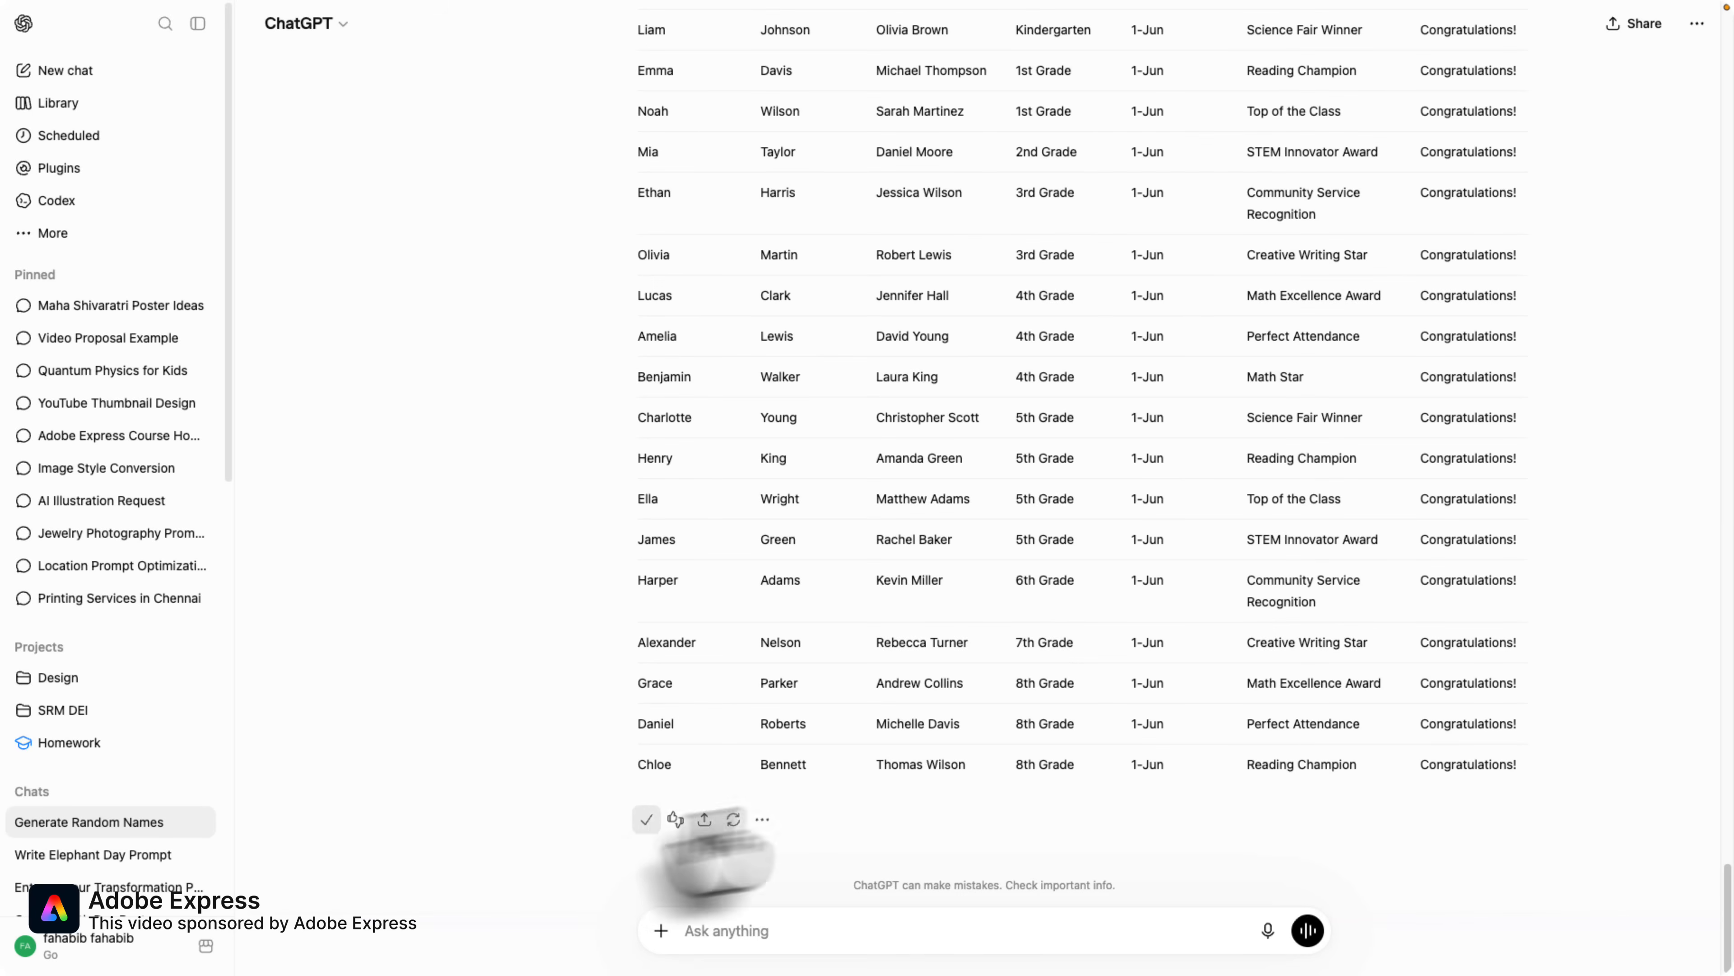
Switch to Numbers and paste the copied student table over the education-template table, starting at the First name header cell
{"action": "key", "text": "super+Tab"}
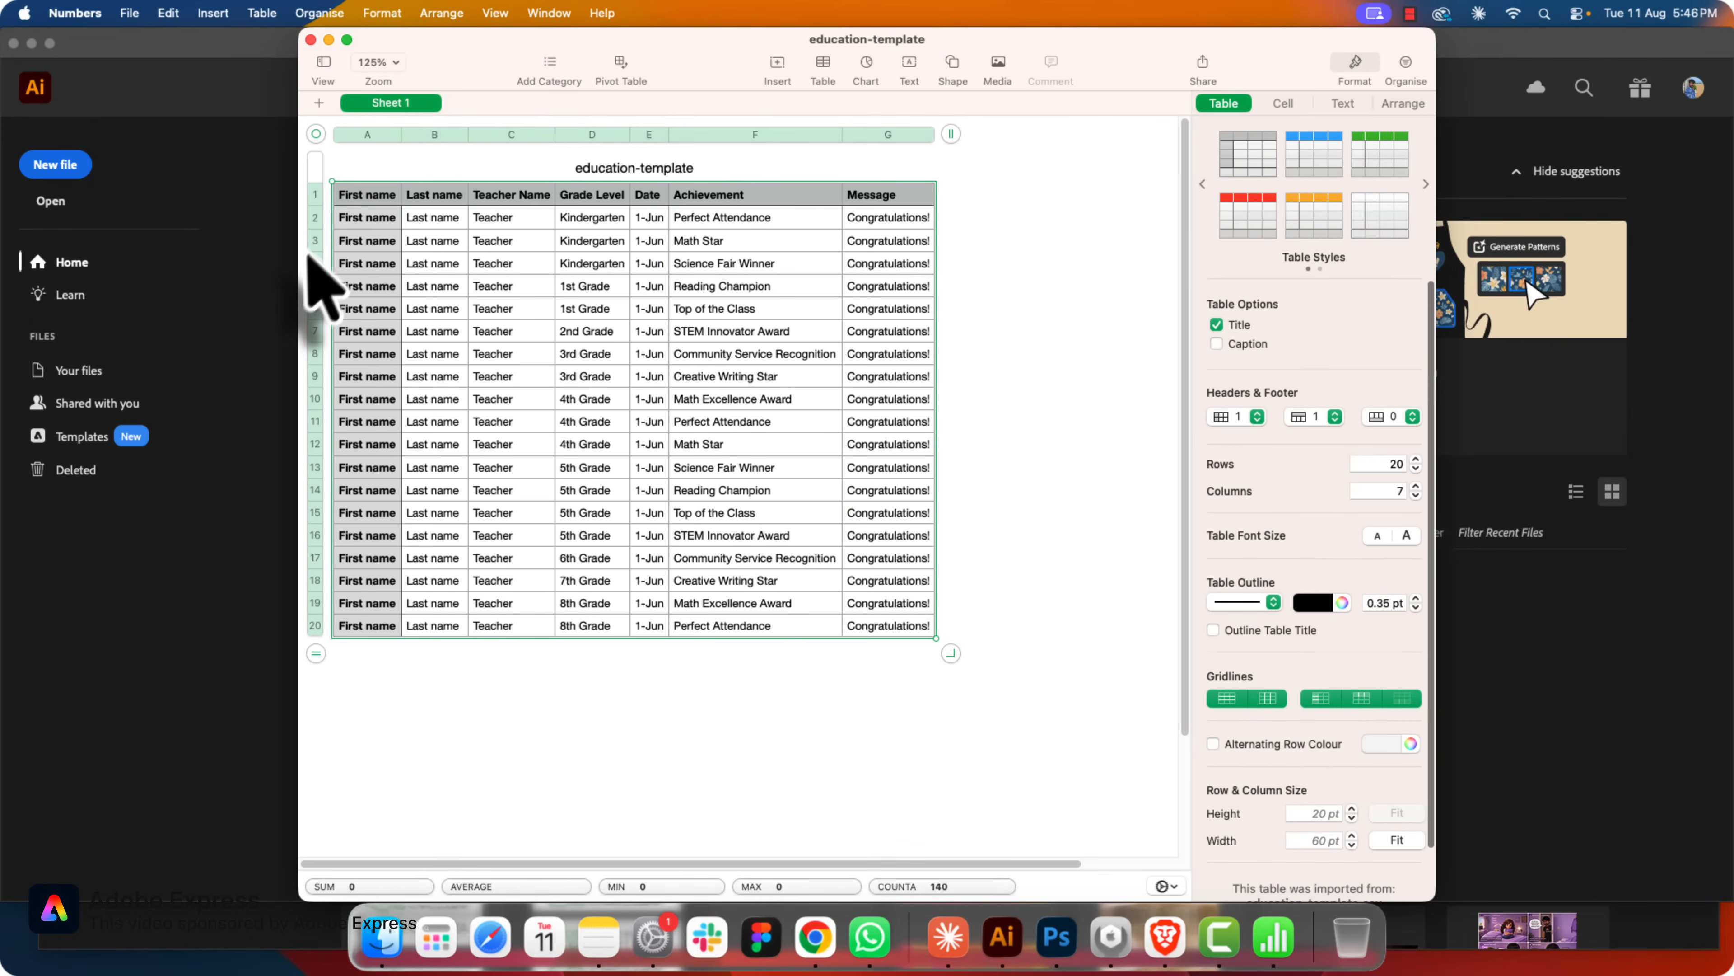
{"action": "left_click", "coordinate": [345, 202]}
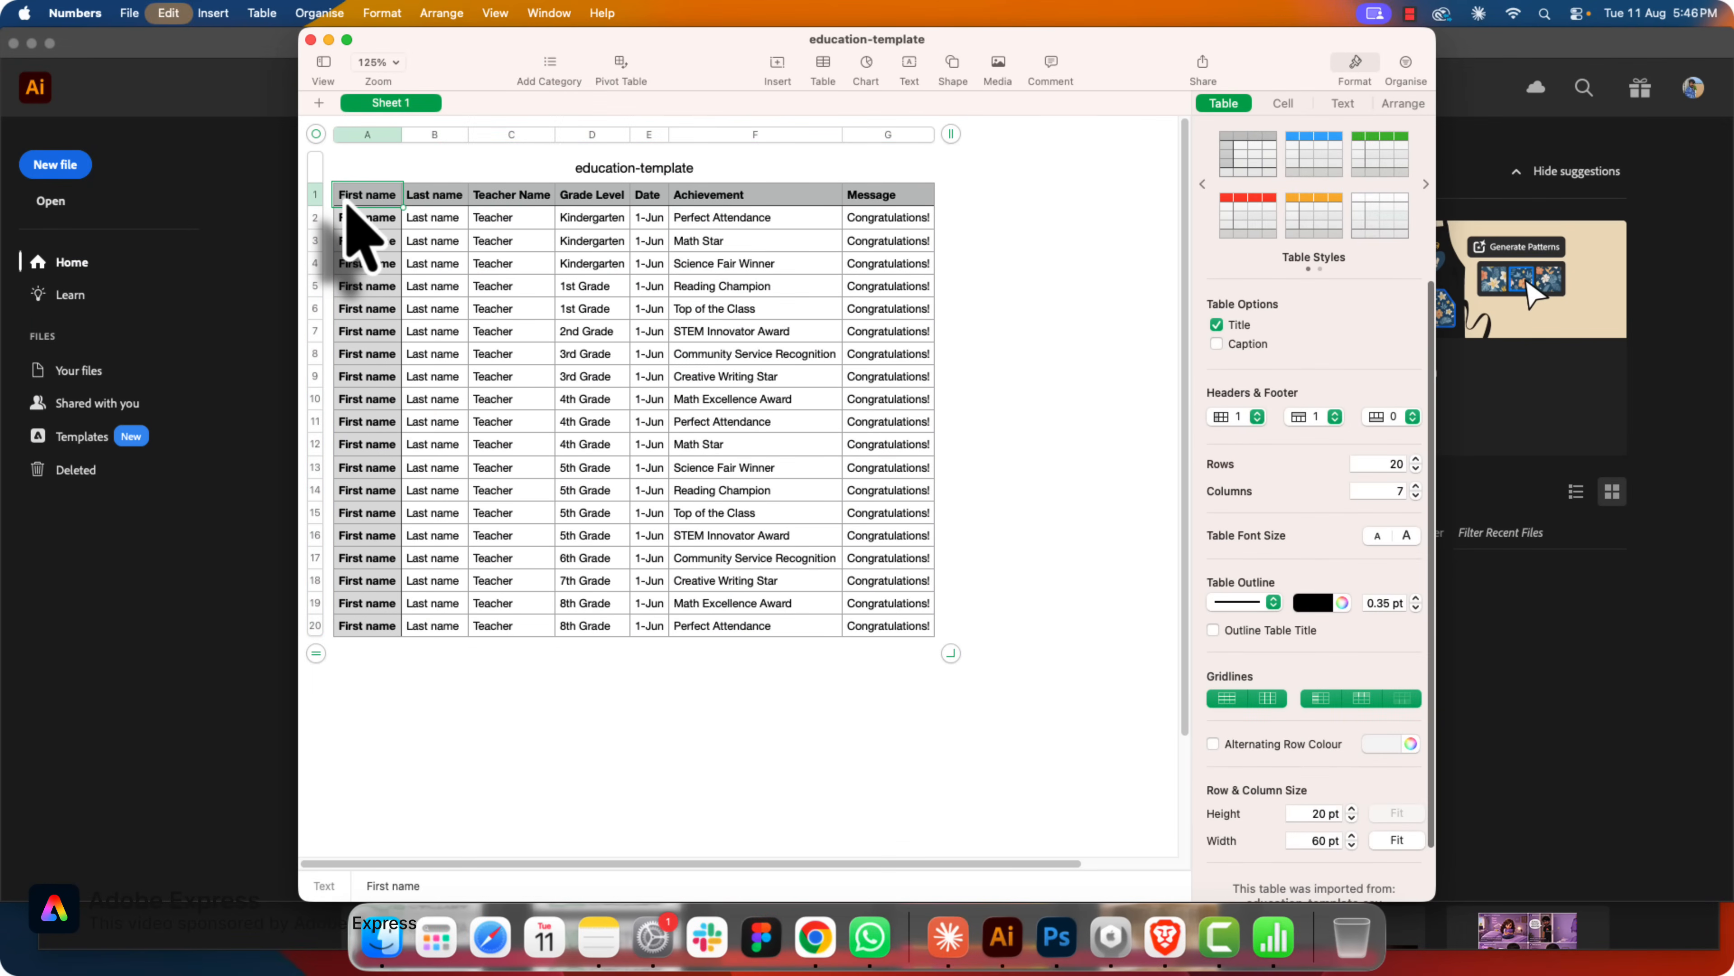
{"action": "key", "text": "super+v"}
{"action": "scroll", "coordinate": [774, 453], "scroll_direction": "down", "scroll_amount": 5}
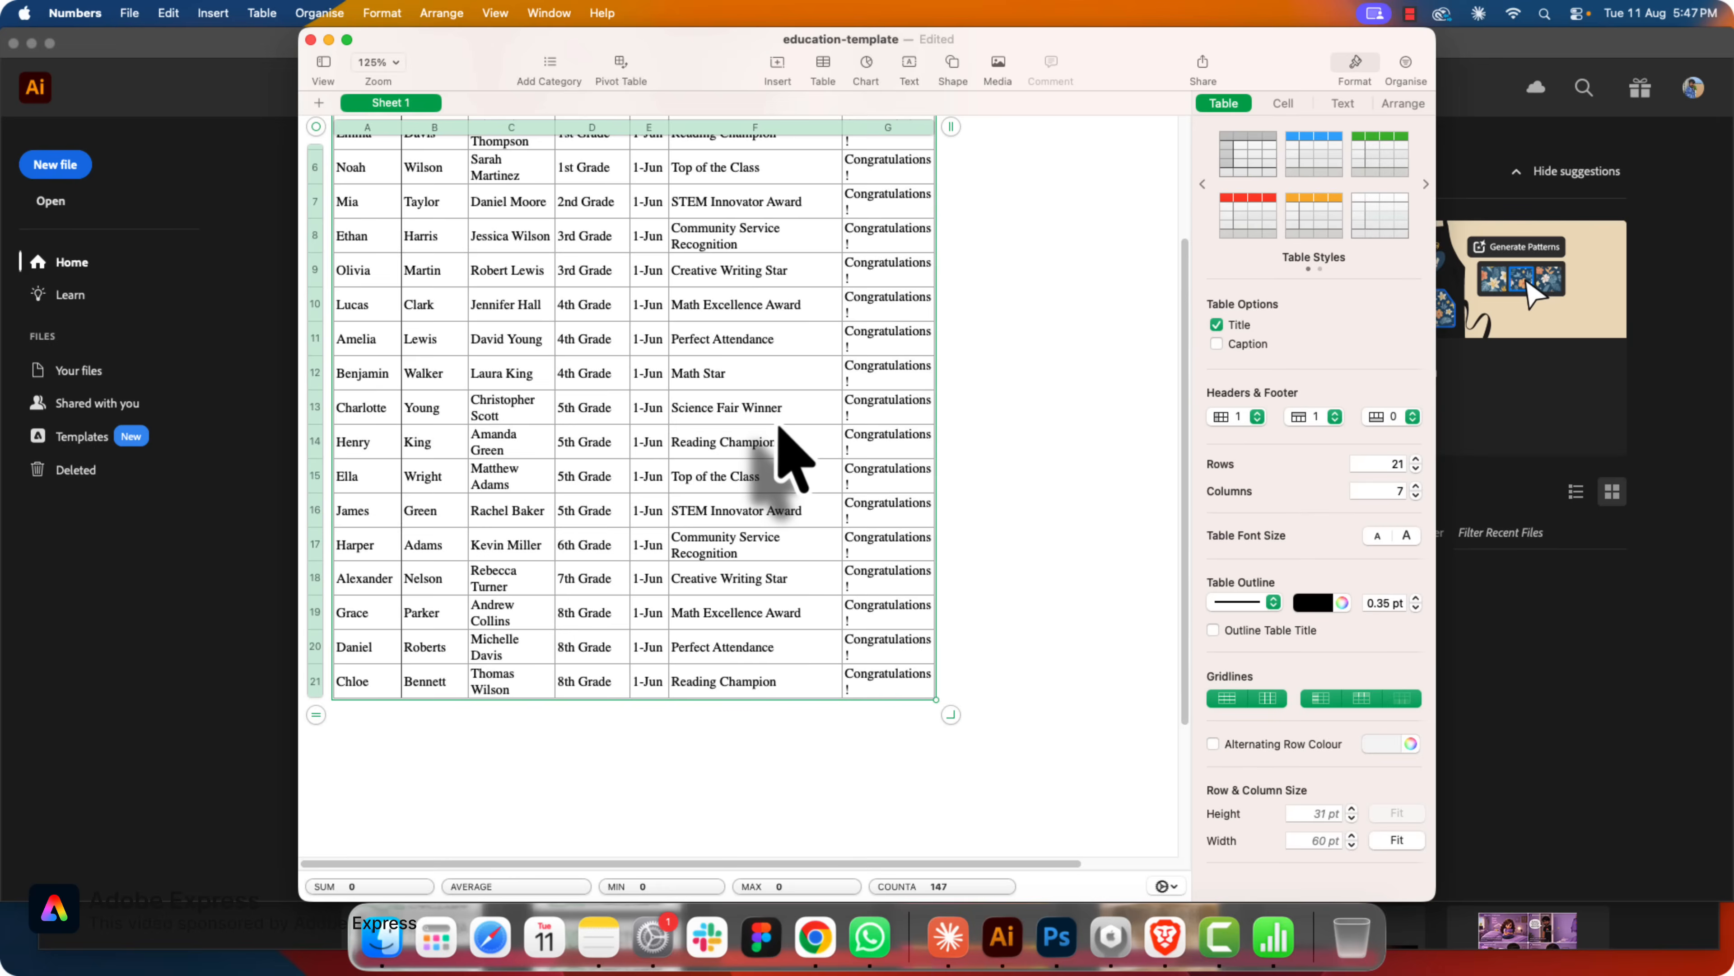
{"action": "scroll", "coordinate": [785, 458], "scroll_direction": "up", "scroll_amount": 5}
{"action": "left_click", "coordinate": [966, 304]}
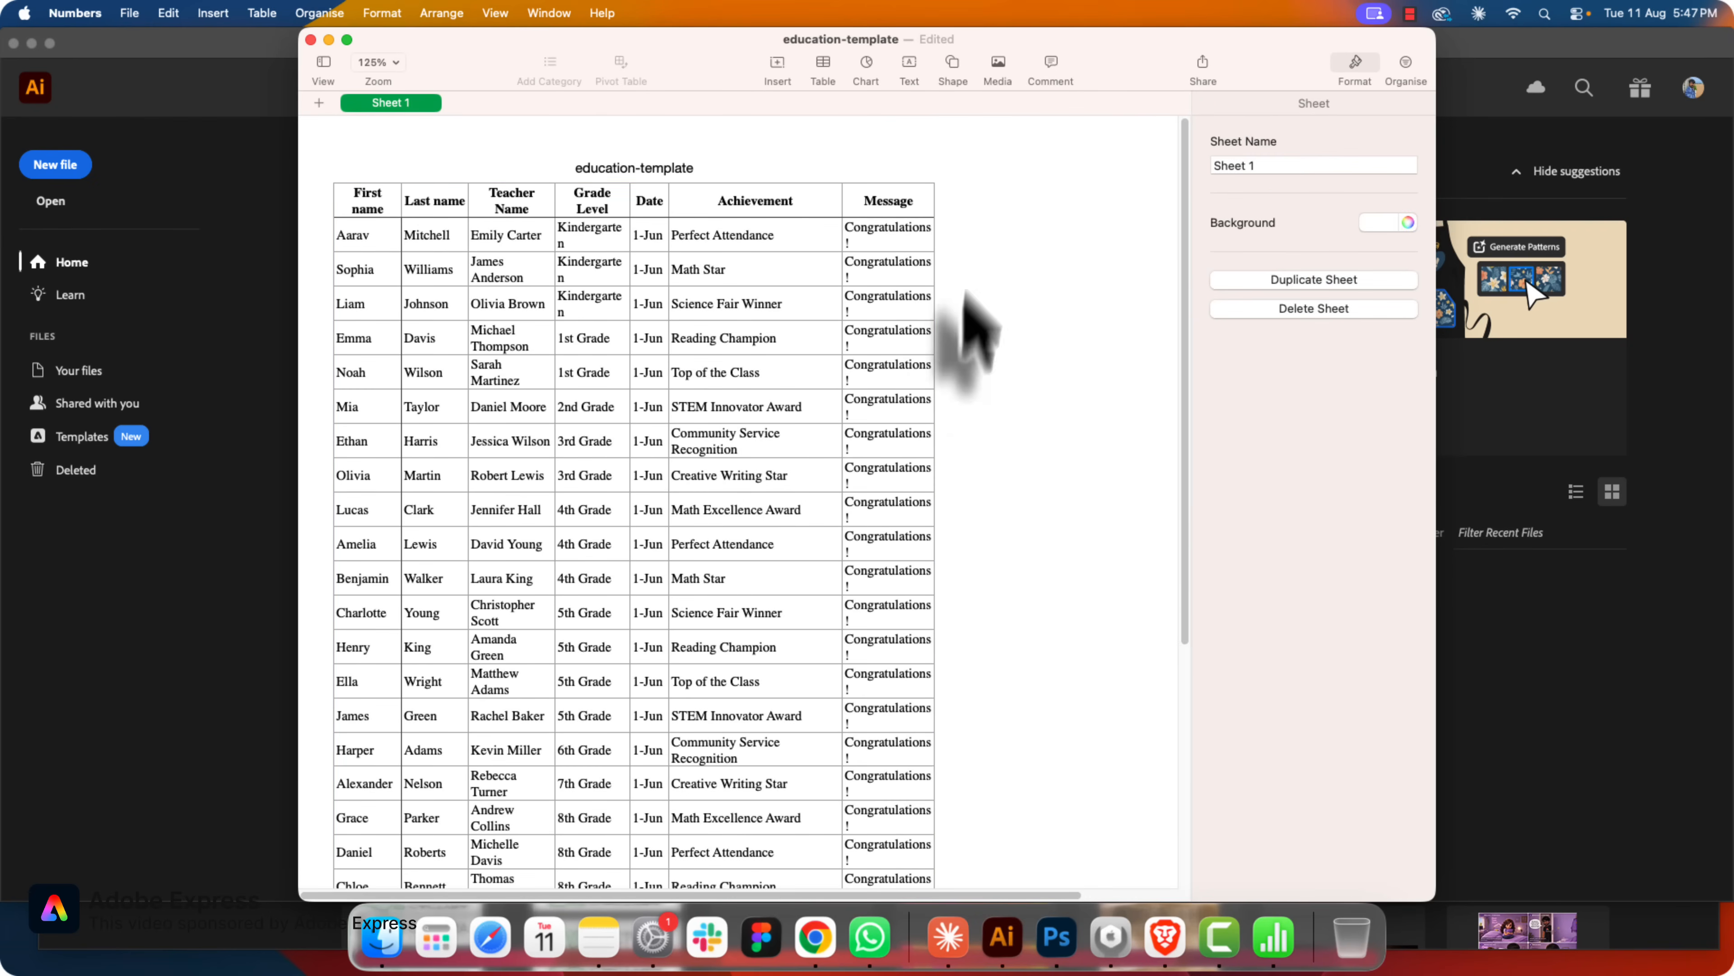
Check the pasted rows and save the spreadsheet as Certificate in the Documents folder
{"action": "scroll", "coordinate": [917, 386], "scroll_direction": "down", "scroll_amount": 3}
{"action": "scroll", "coordinate": [918, 362], "scroll_direction": "up", "scroll_amount": 2}
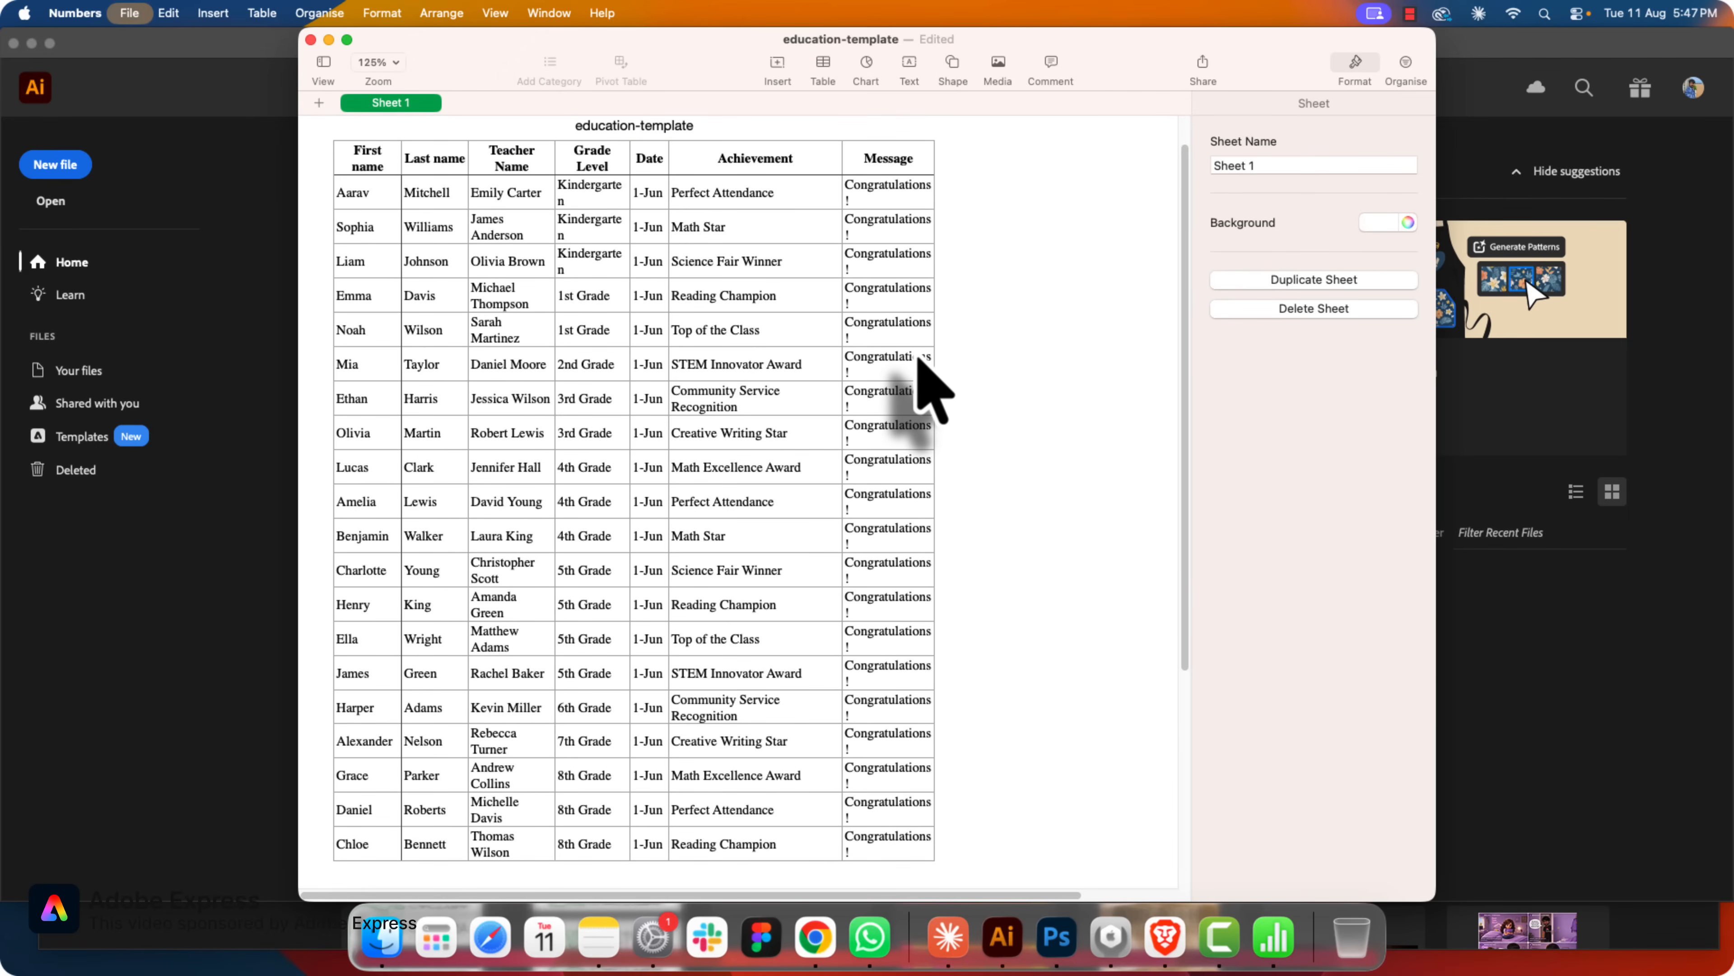
{"action": "key", "text": "super+s"}
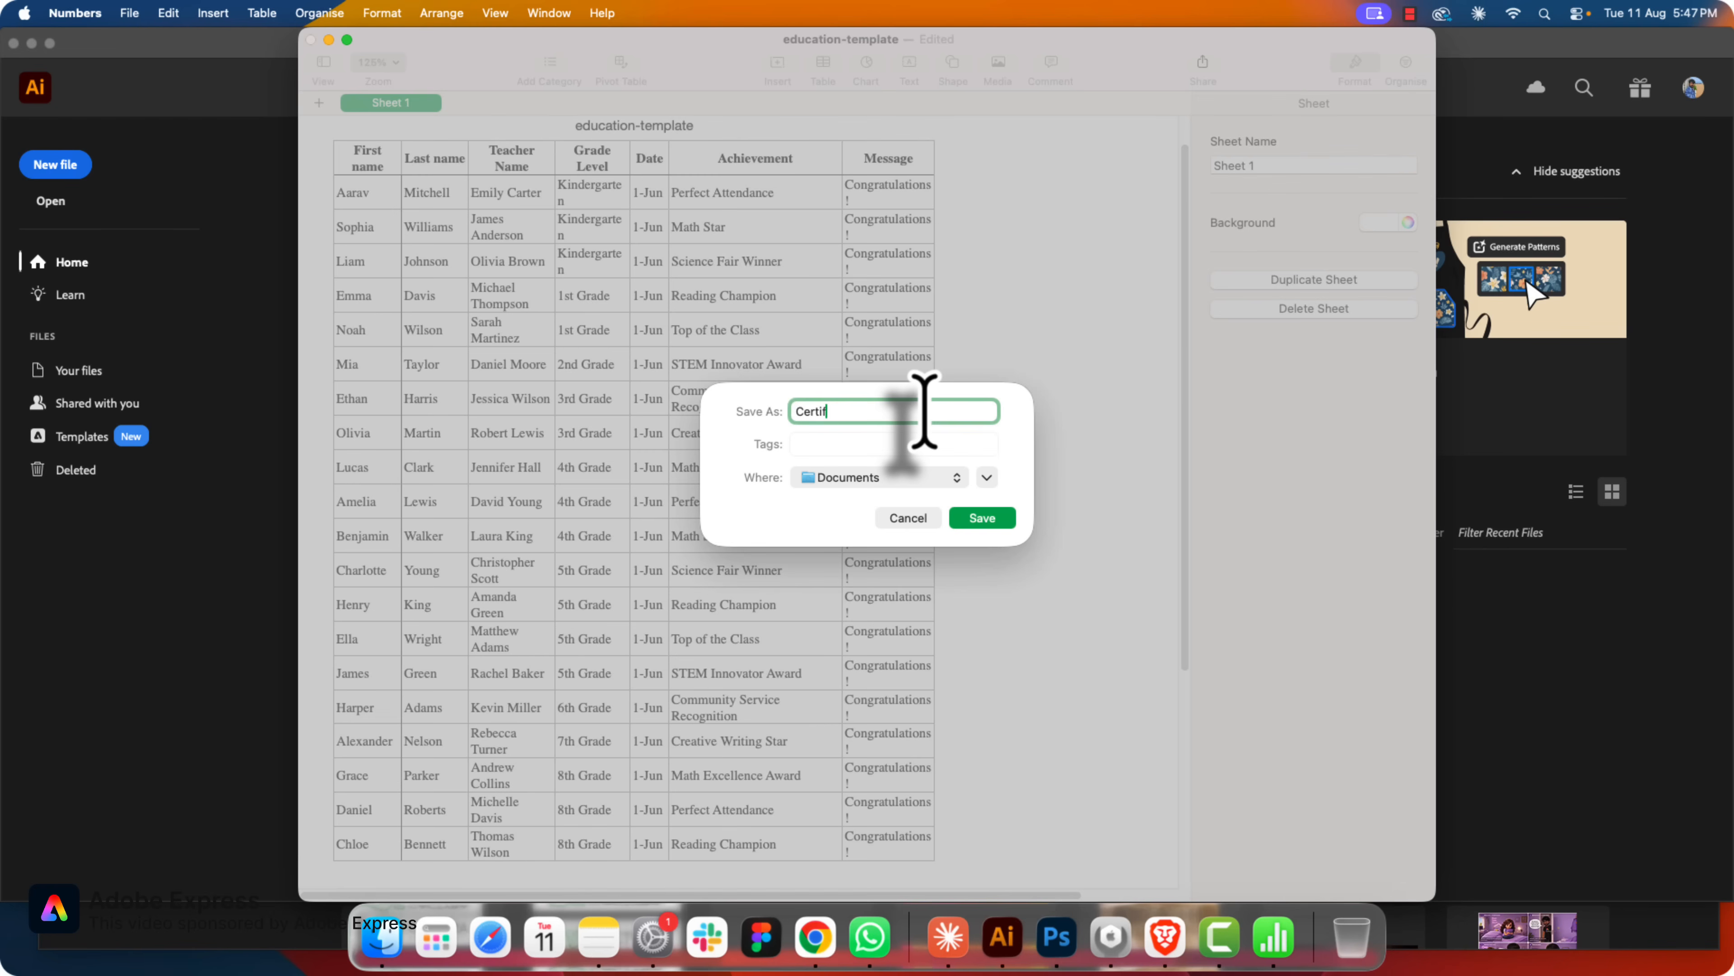
{"action": "key", "text": "Return"}
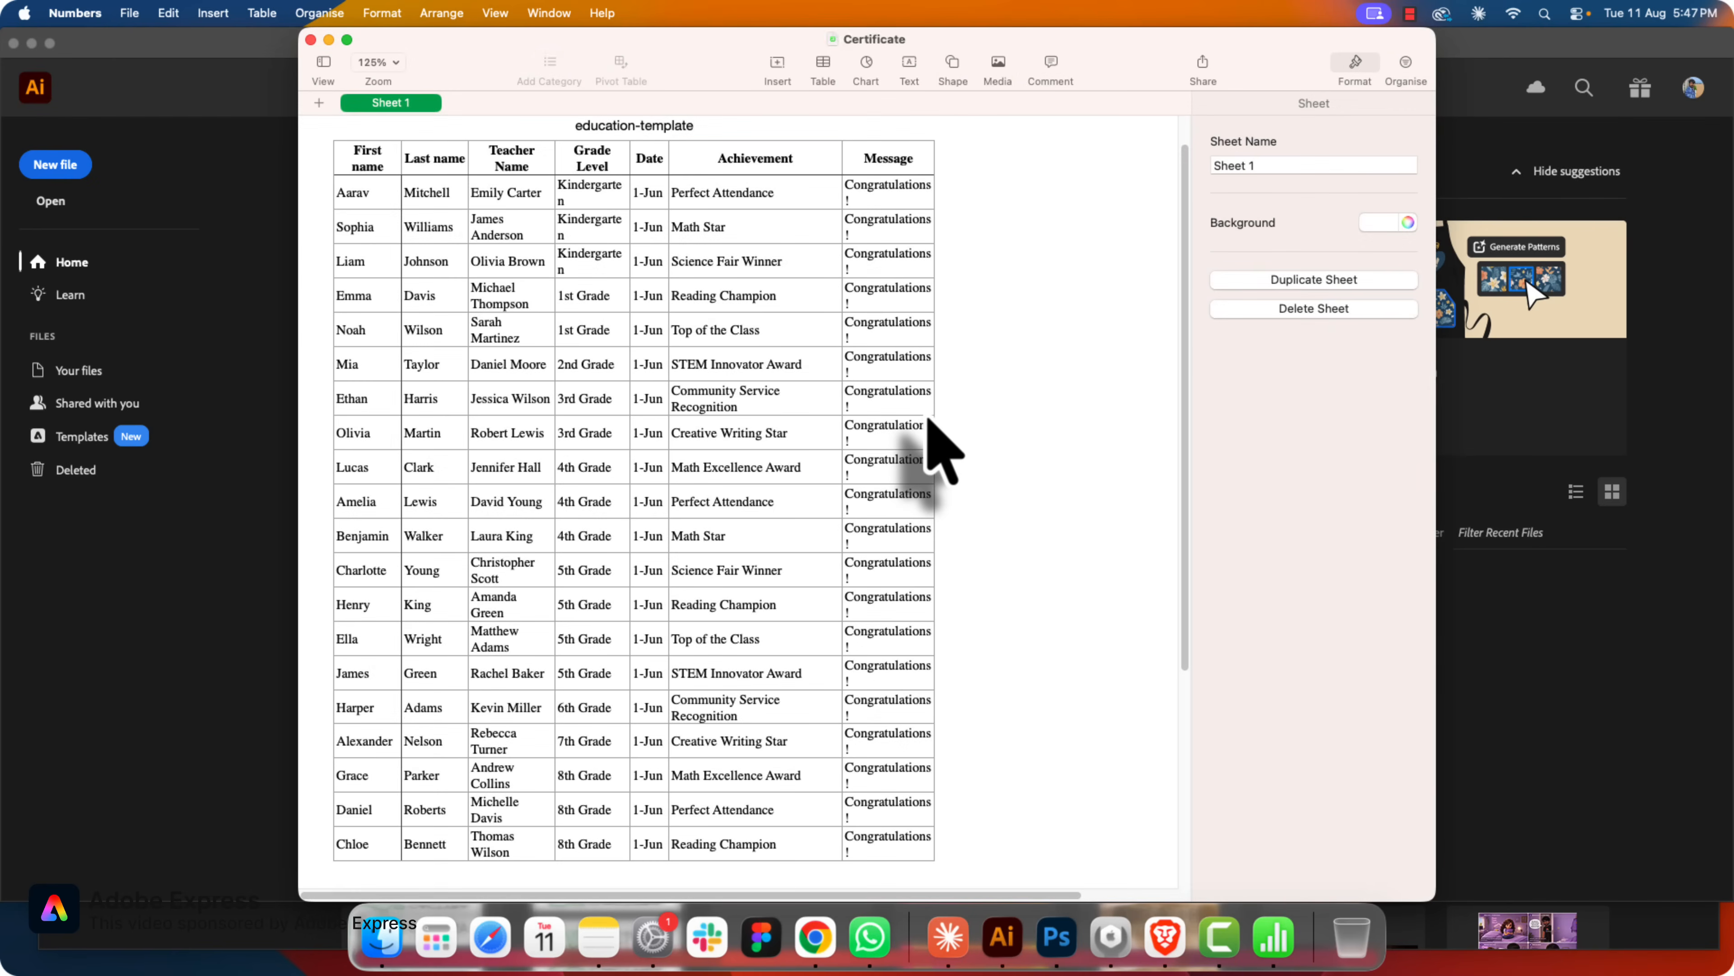
Switch to Chrome and return to the Adobe Express Bulk create page with the certificate design
{"action": "key", "text": "super+Tab"}
{"action": "key", "text": "super+shift+Tab"}
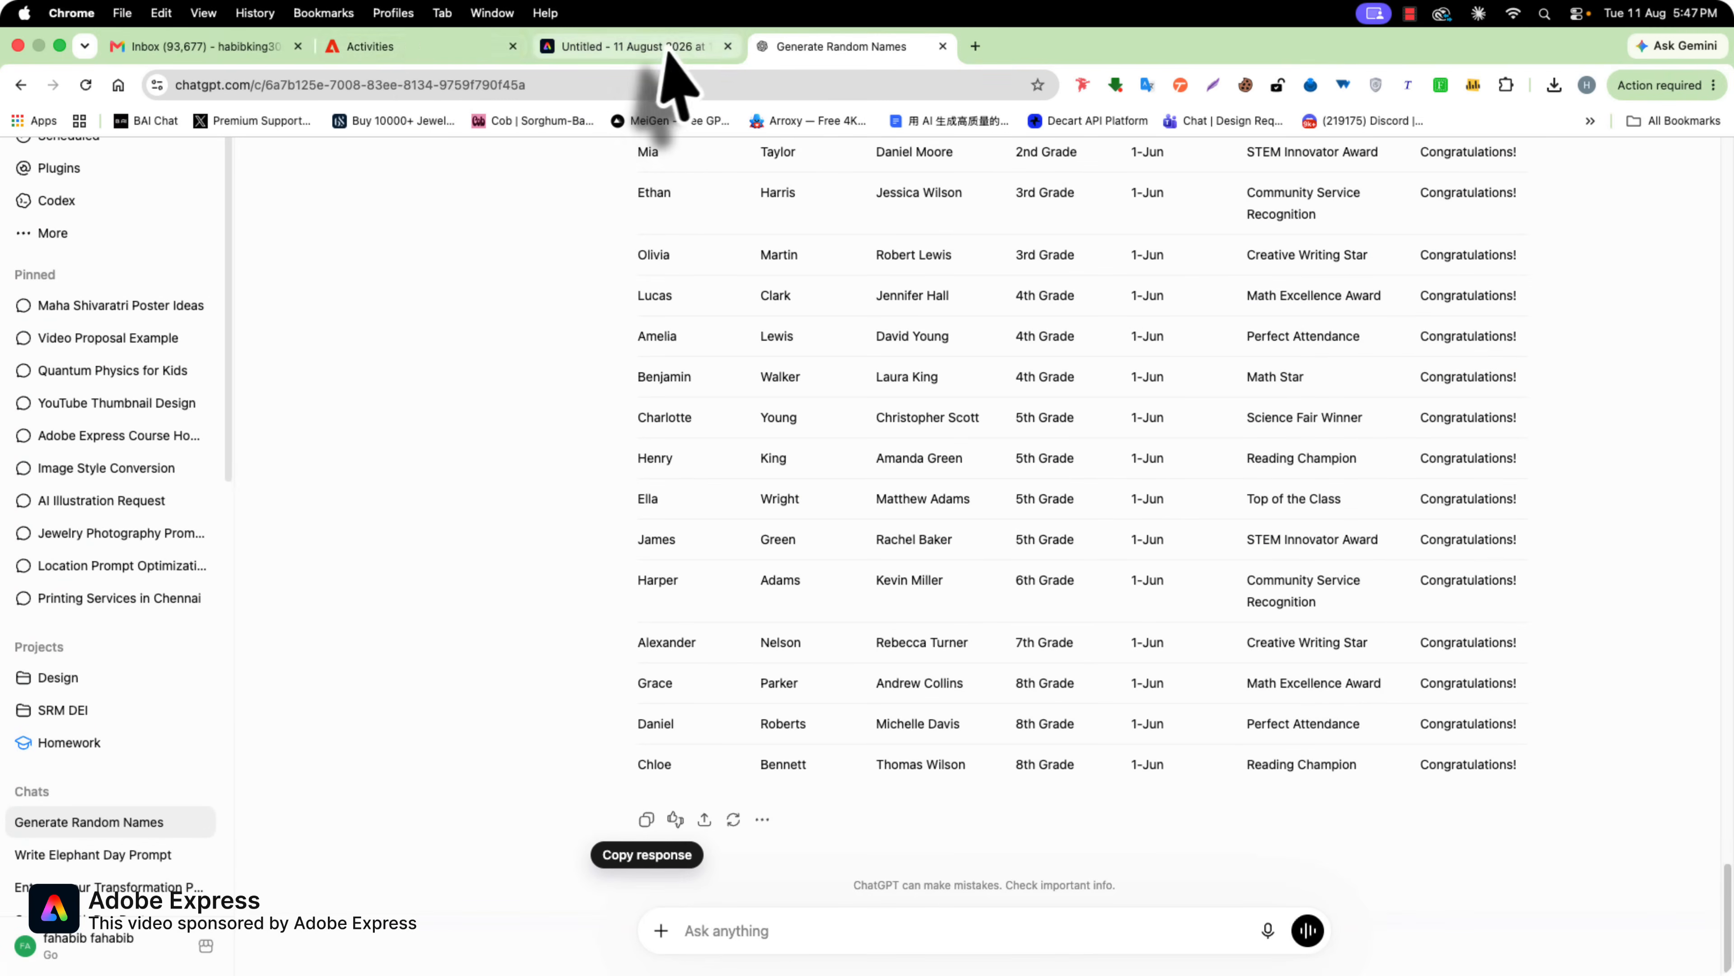
{"action": "left_click", "coordinate": [662, 47]}
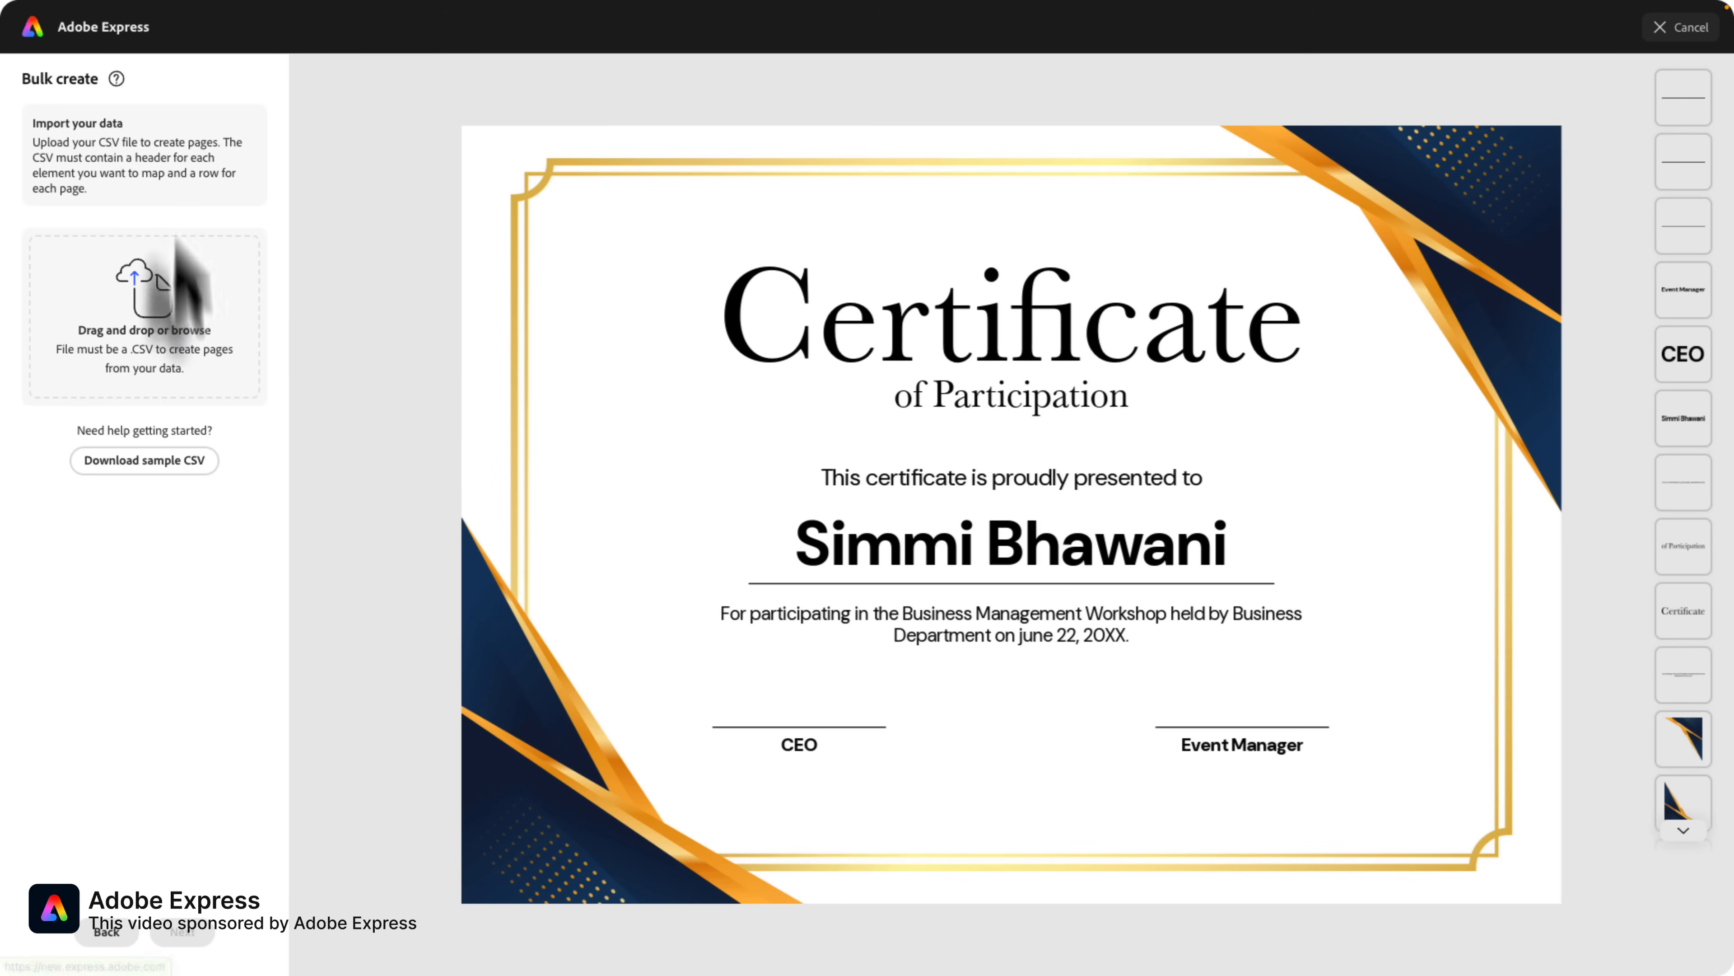
{"action": "left_click", "coordinate": [135, 323]}
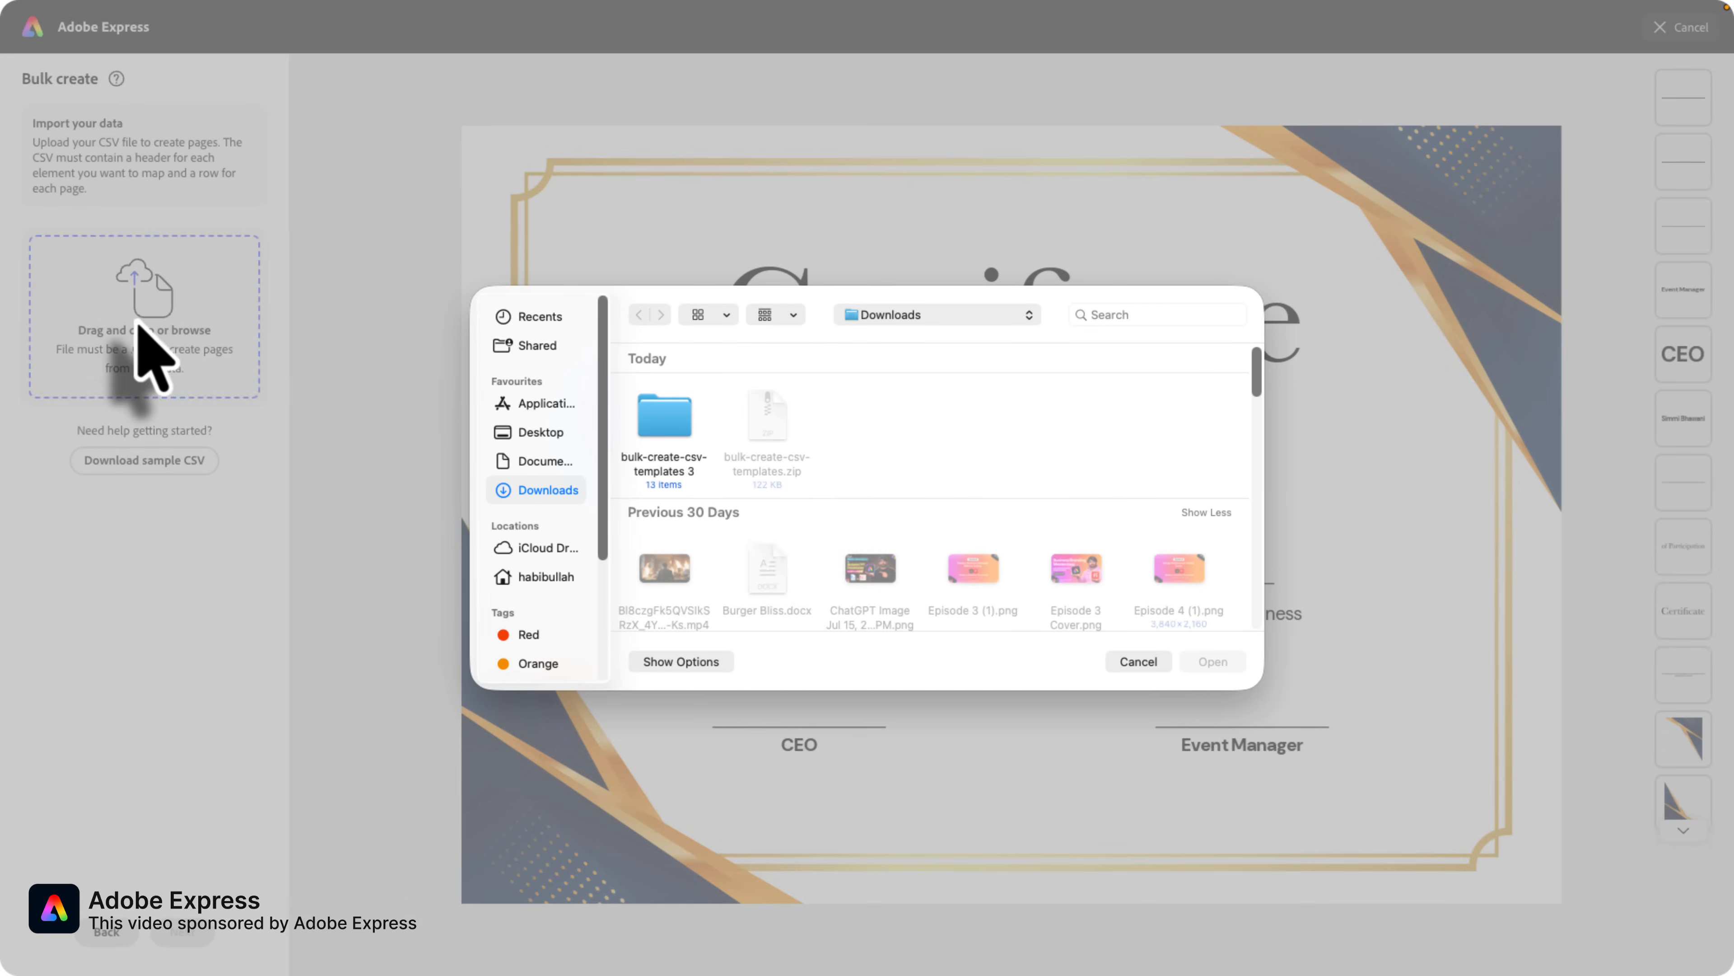
{"action": "left_click", "coordinate": [553, 460]}
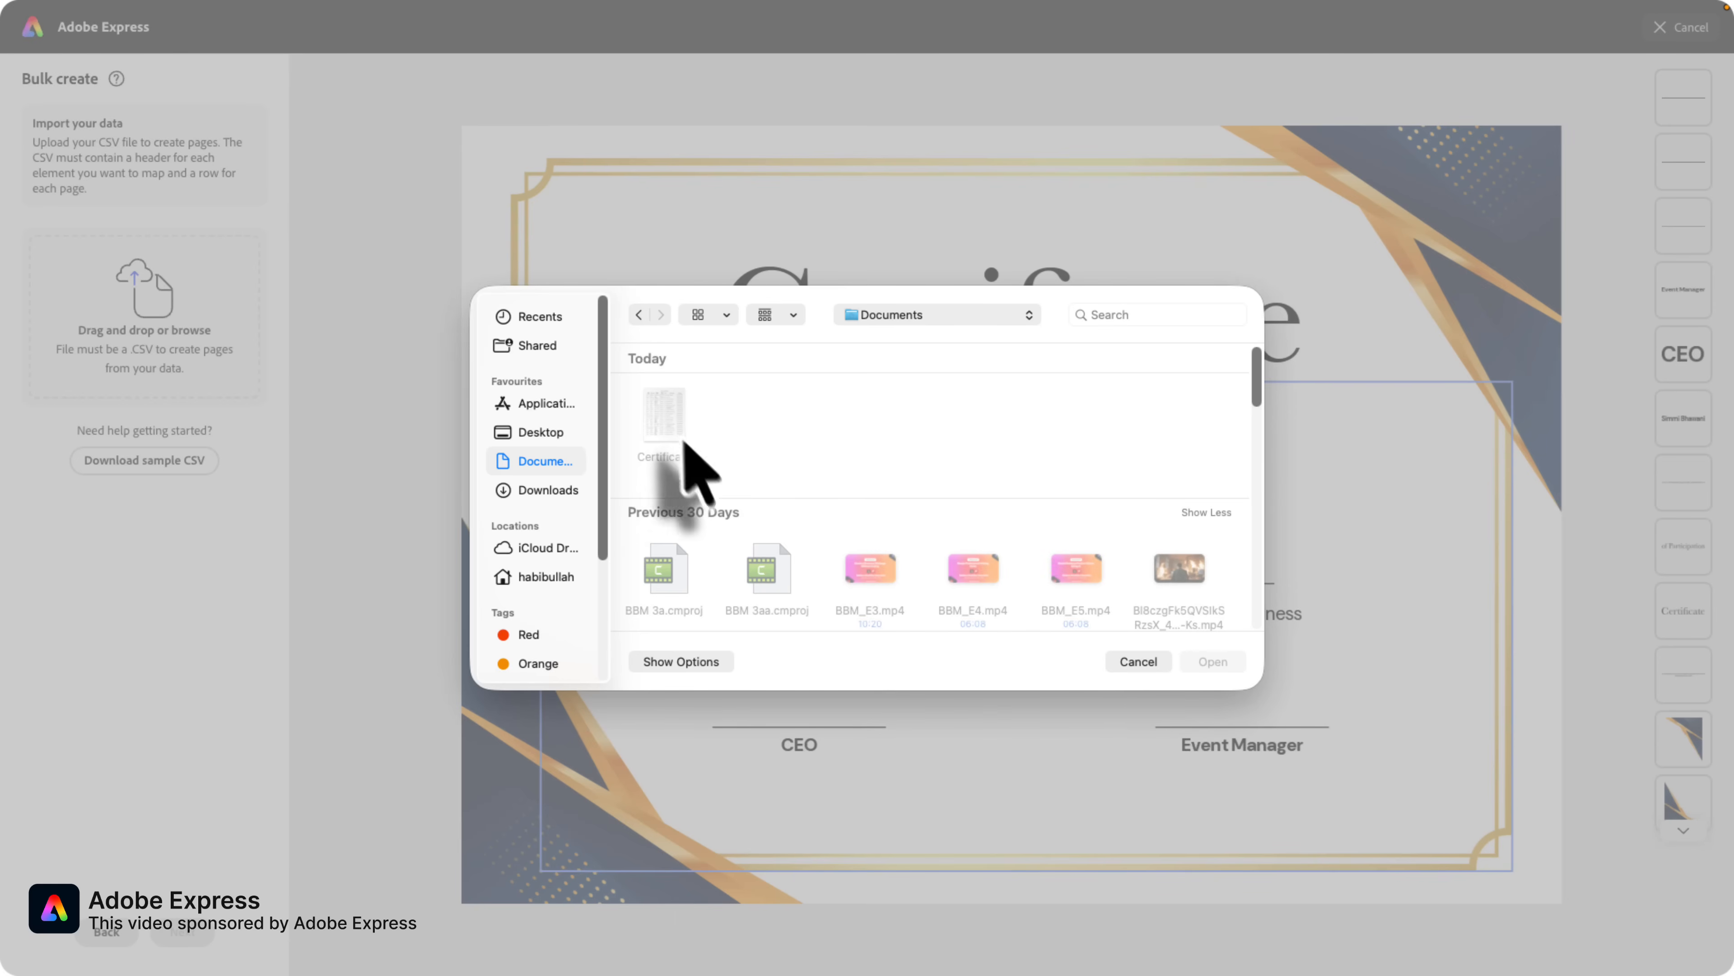
{"action": "left_click", "coordinate": [1136, 660]}
Switch to Numbers and export the Certificate spreadsheet as a CSV file named Certificate1 in Documents, without table names
{"action": "key", "text": "super+Tab"}
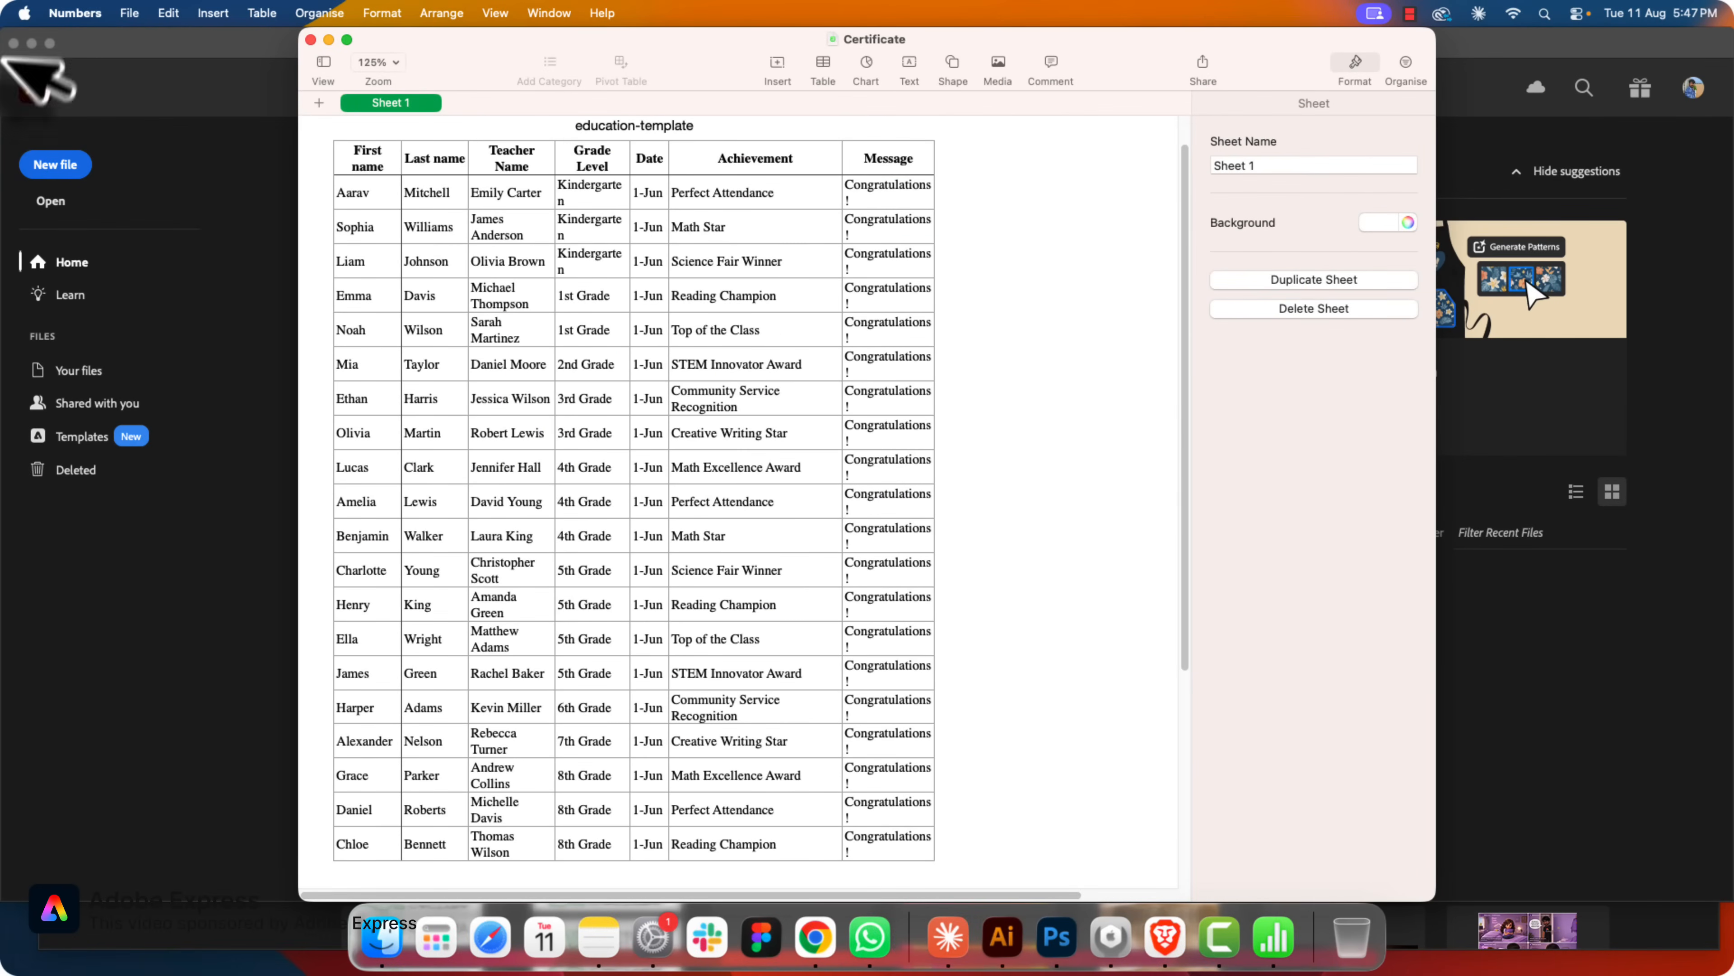
{"action": "left_click", "coordinate": [129, 13]}
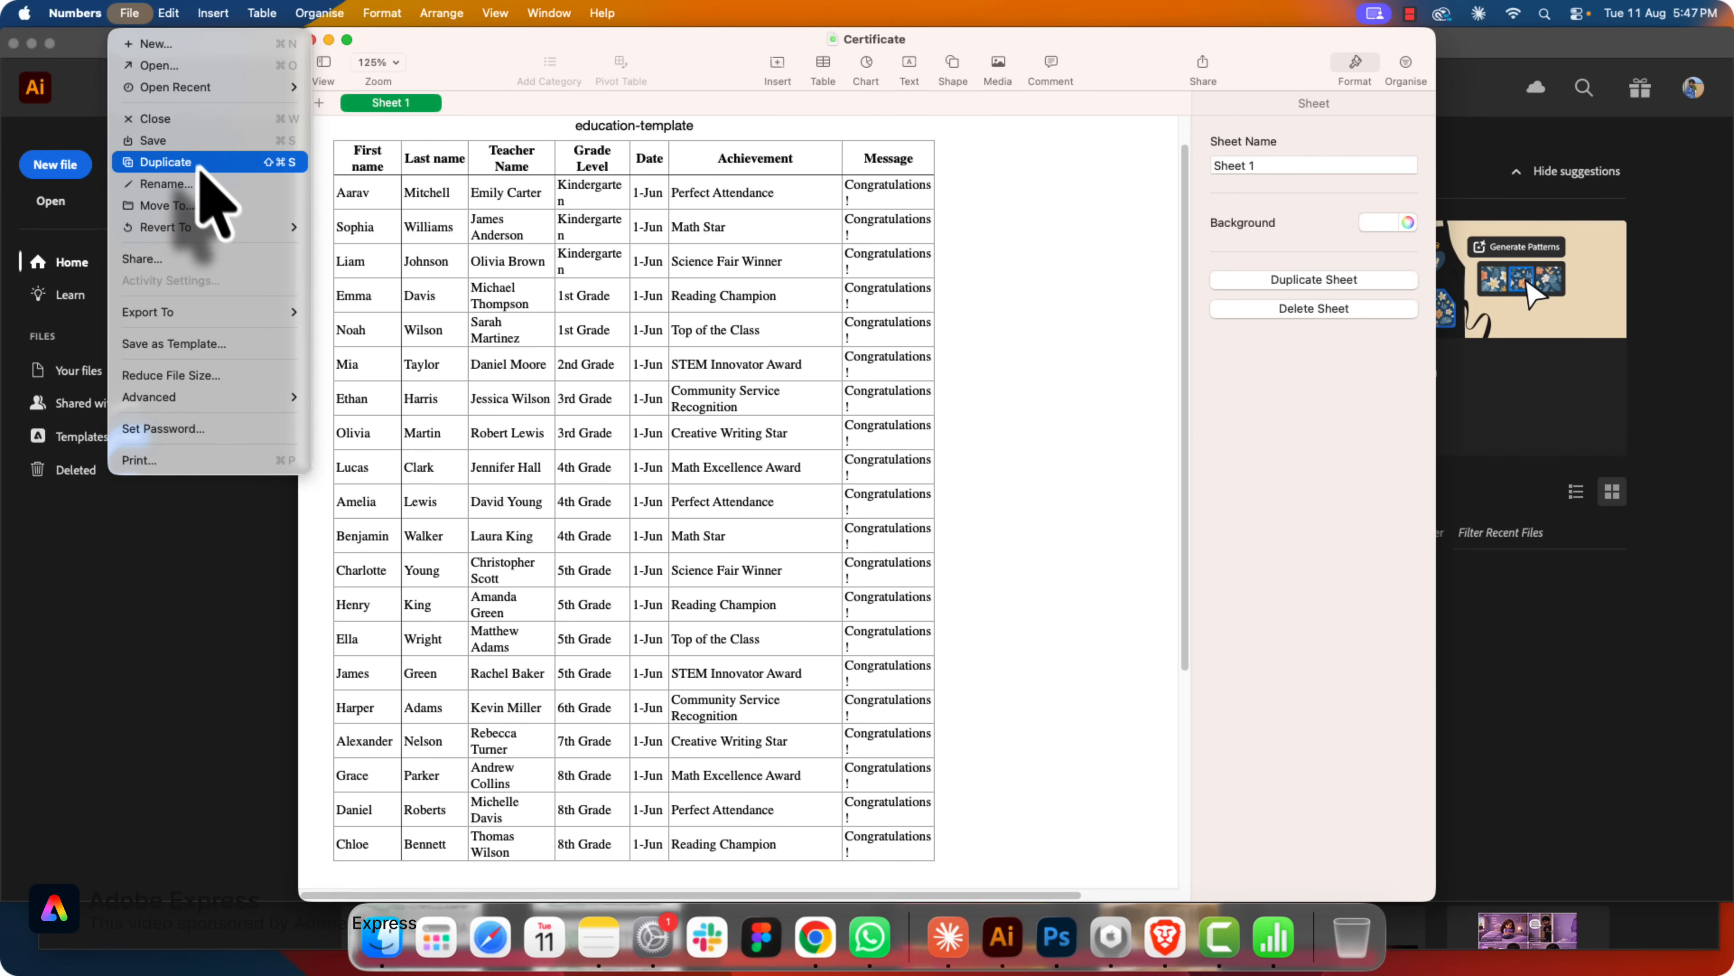
{"action": "mouse_move", "coordinate": [235, 316]}
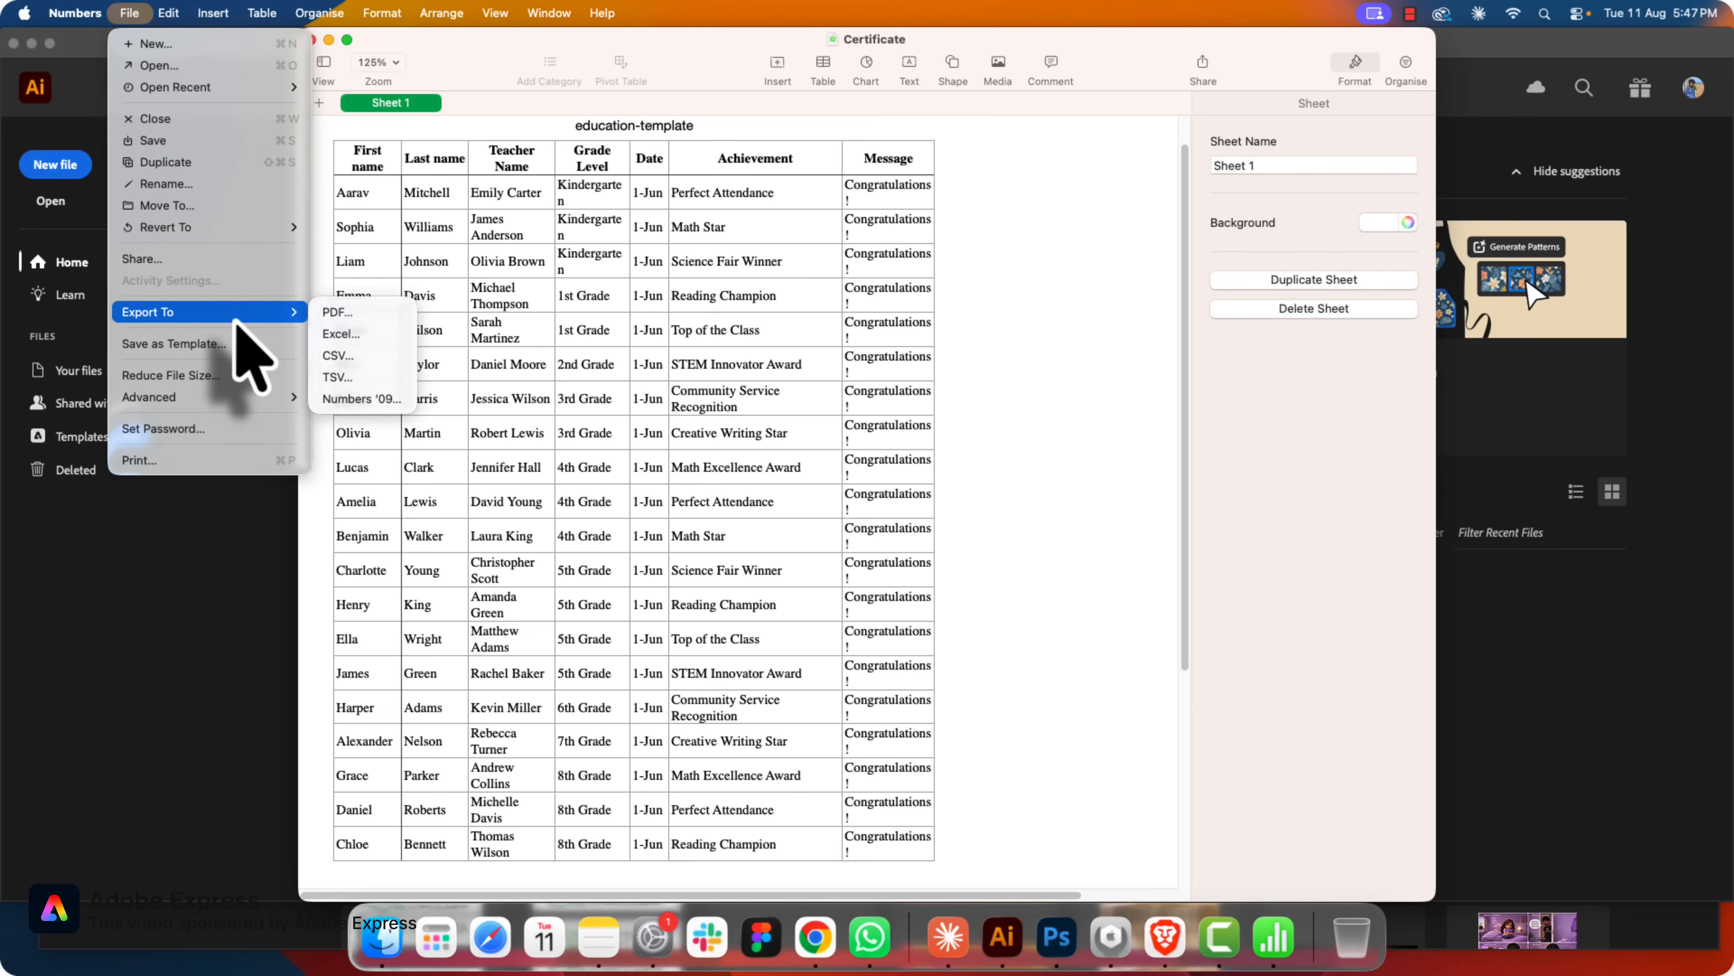
{"action": "left_click", "coordinate": [355, 359]}
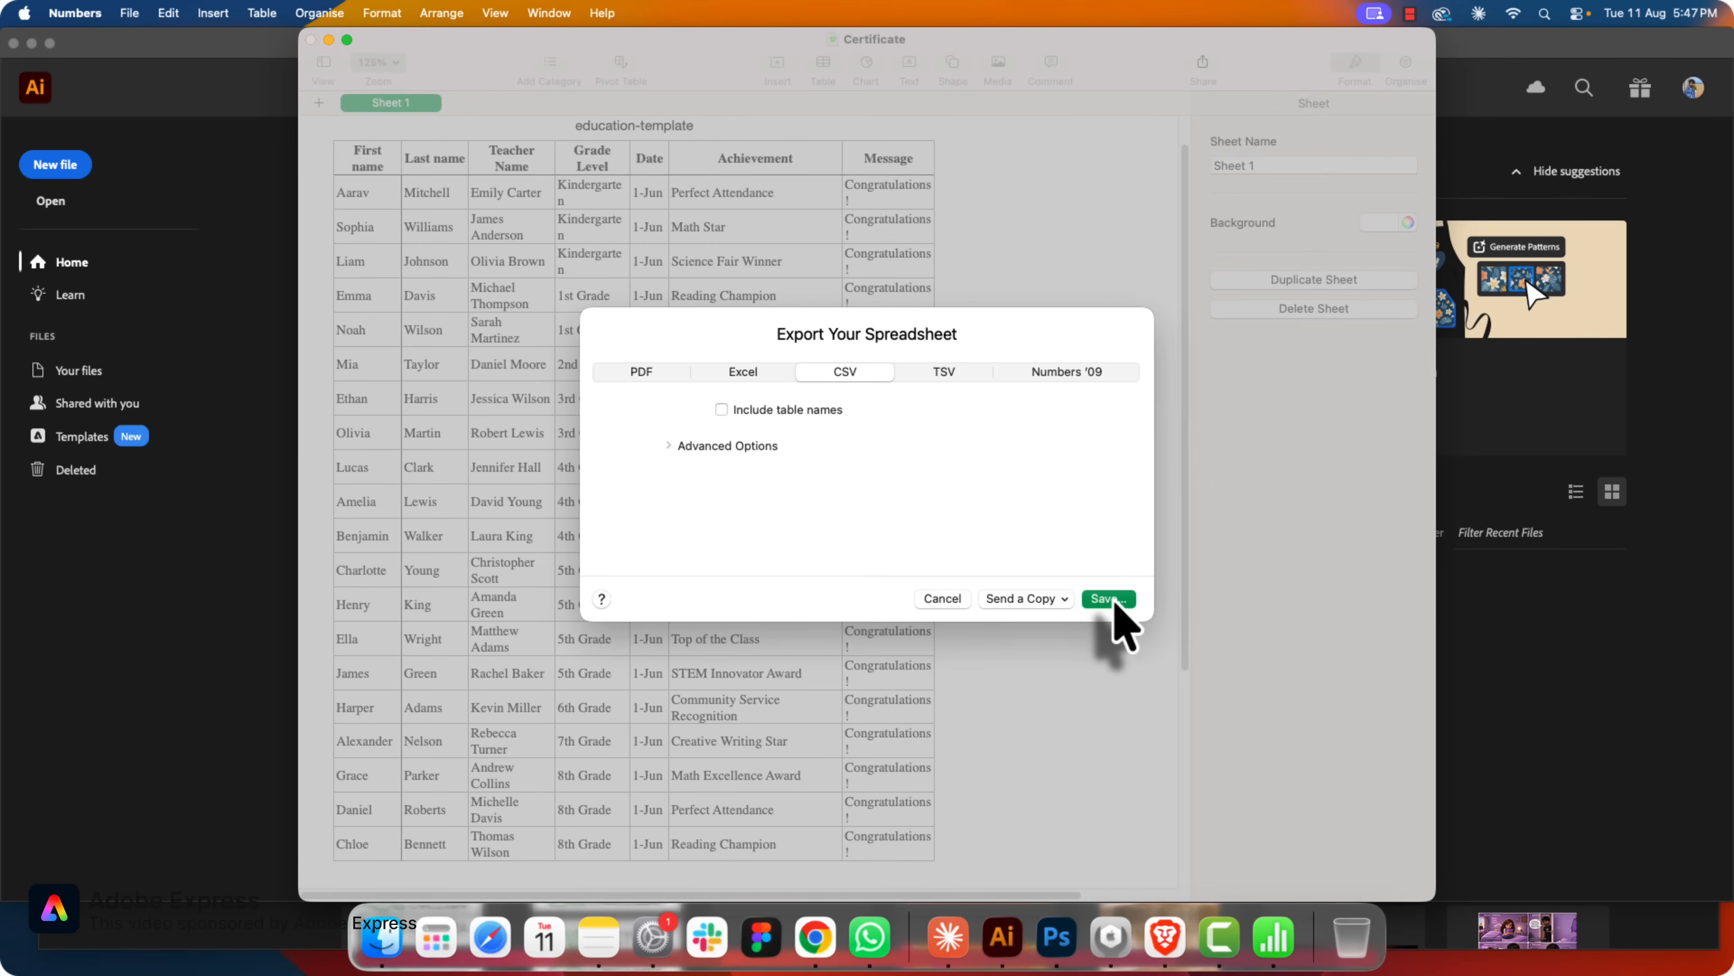
{"action": "left_click", "coordinate": [1111, 600]}
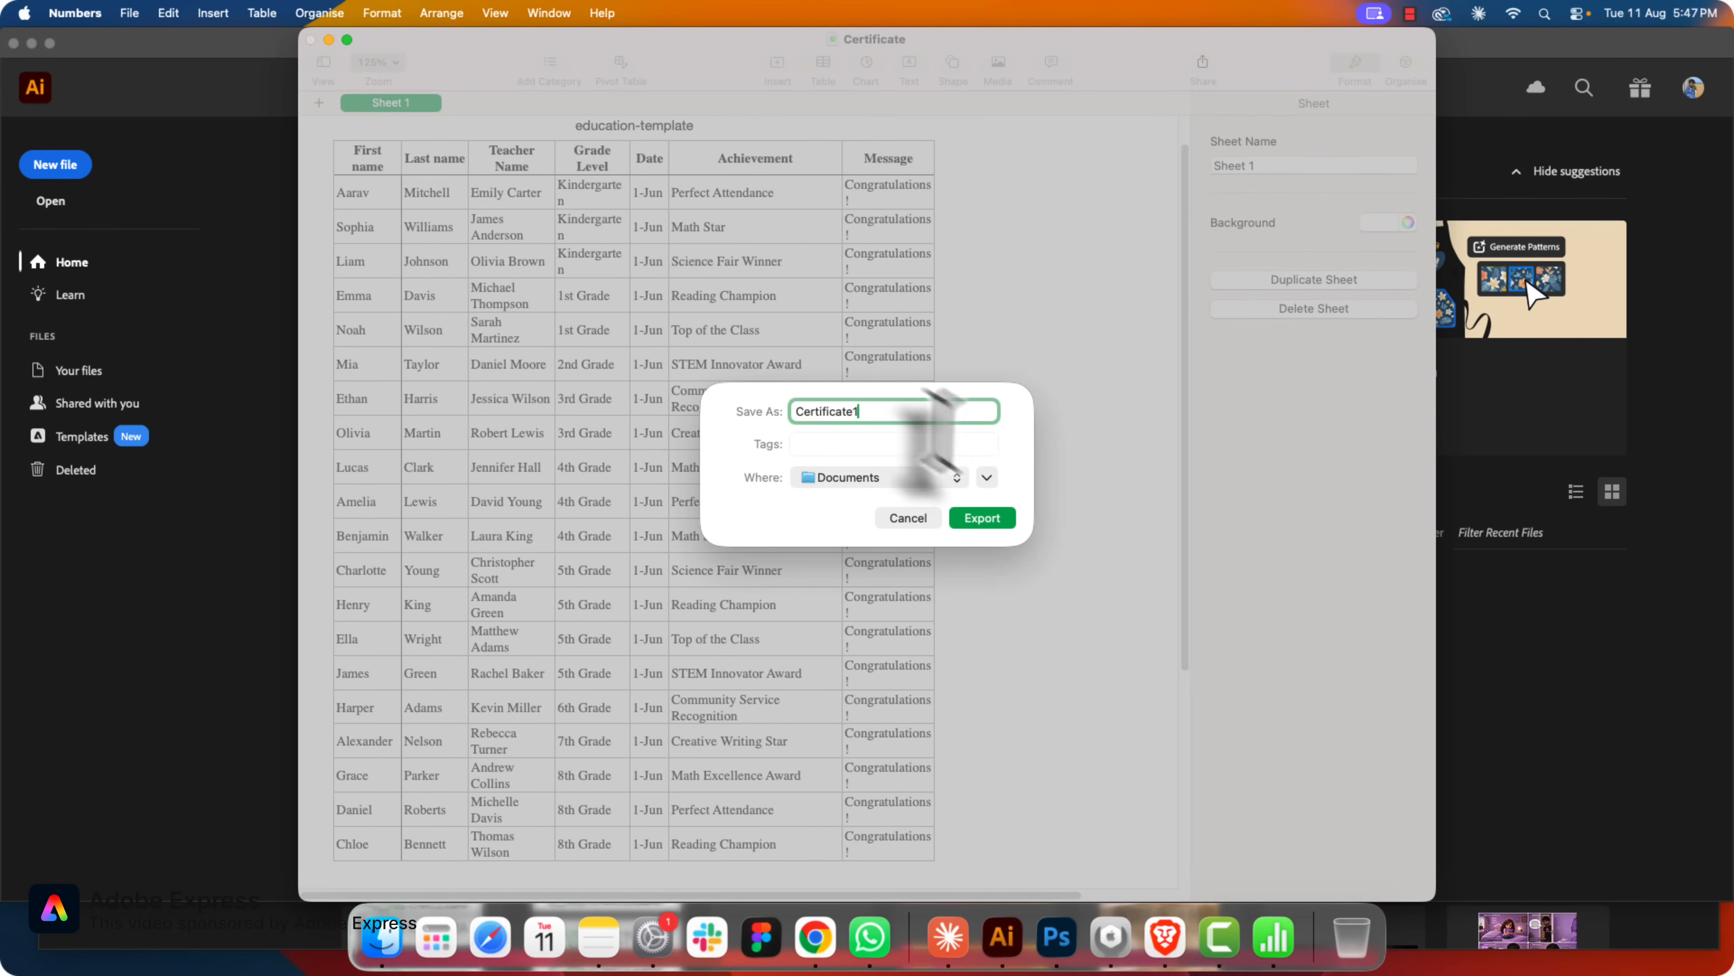
{"action": "left_click", "coordinate": [982, 518]}
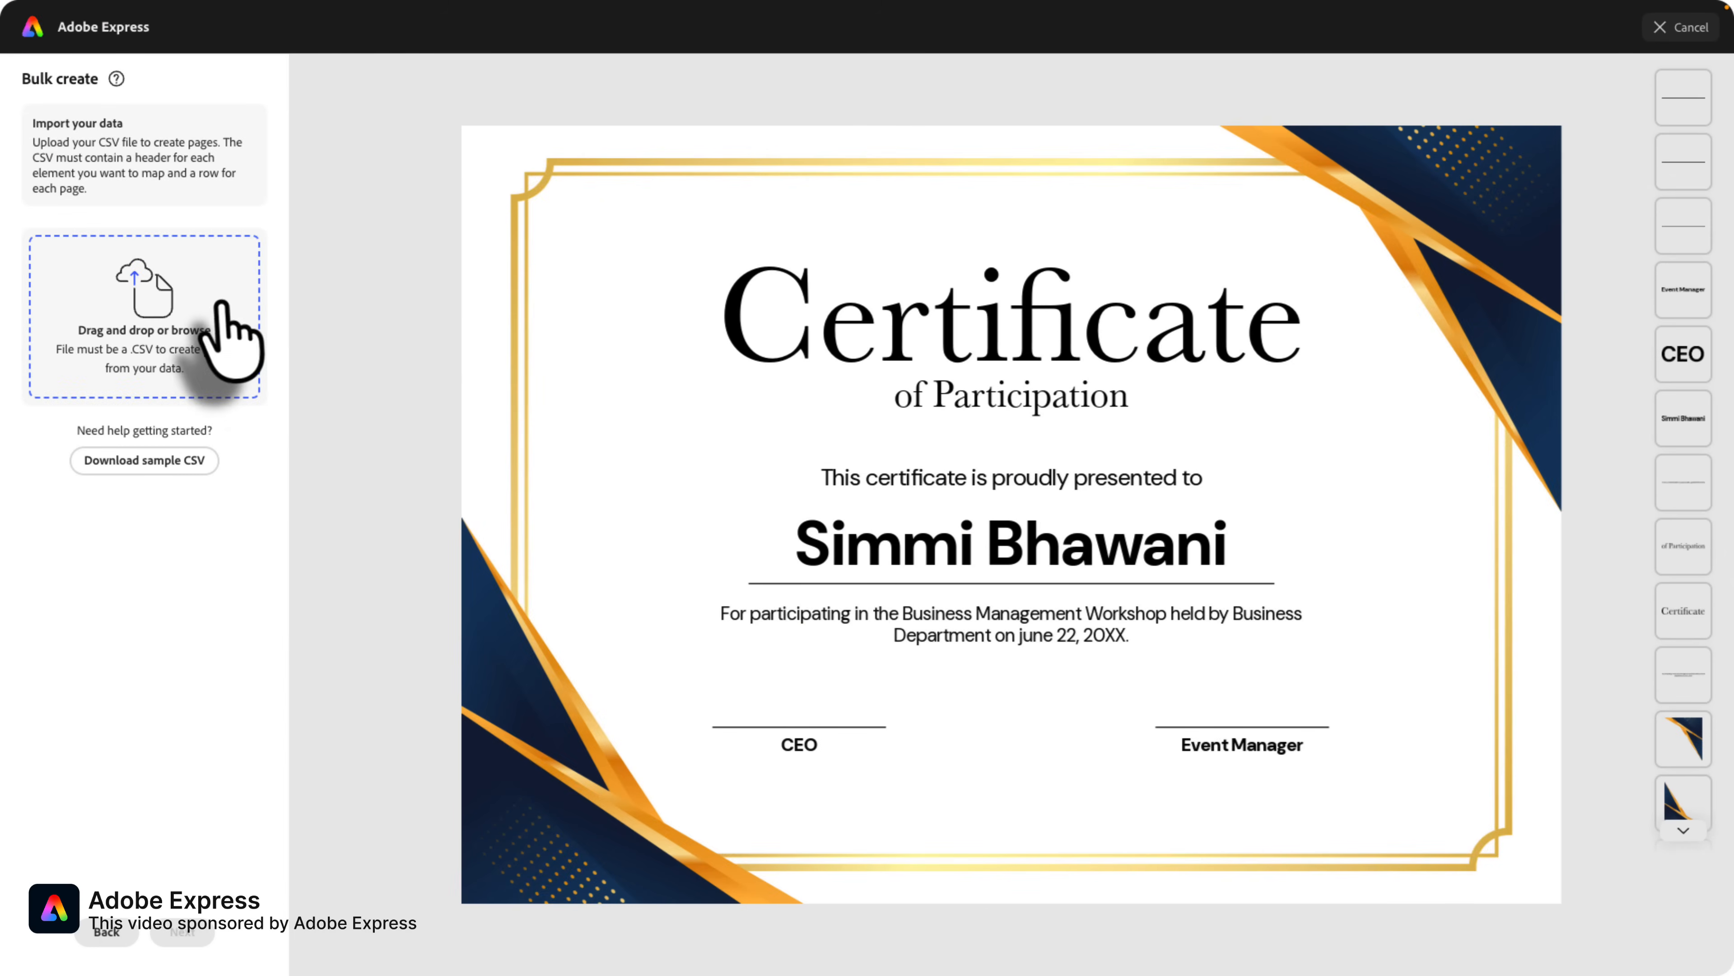
Import Certificate1.csv from Documents as the Bulk create data in Adobe Express and proceed to the element setup
{"action": "left_click", "coordinate": [232, 341]}
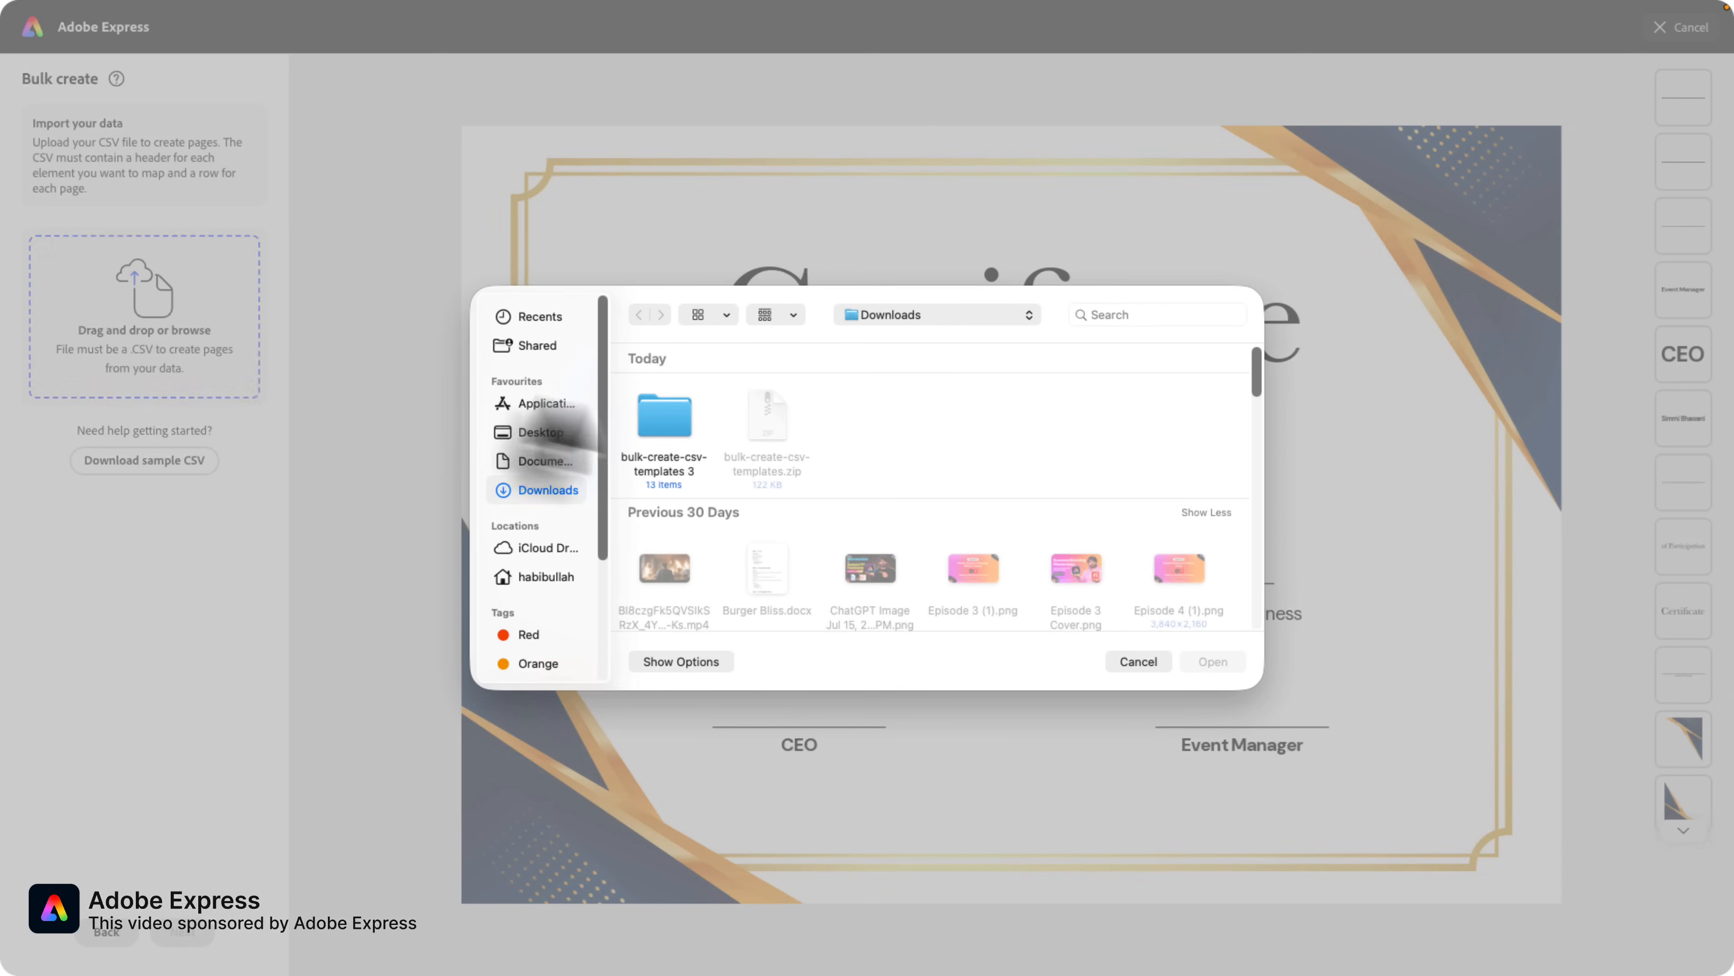
{"action": "left_click", "coordinate": [545, 461]}
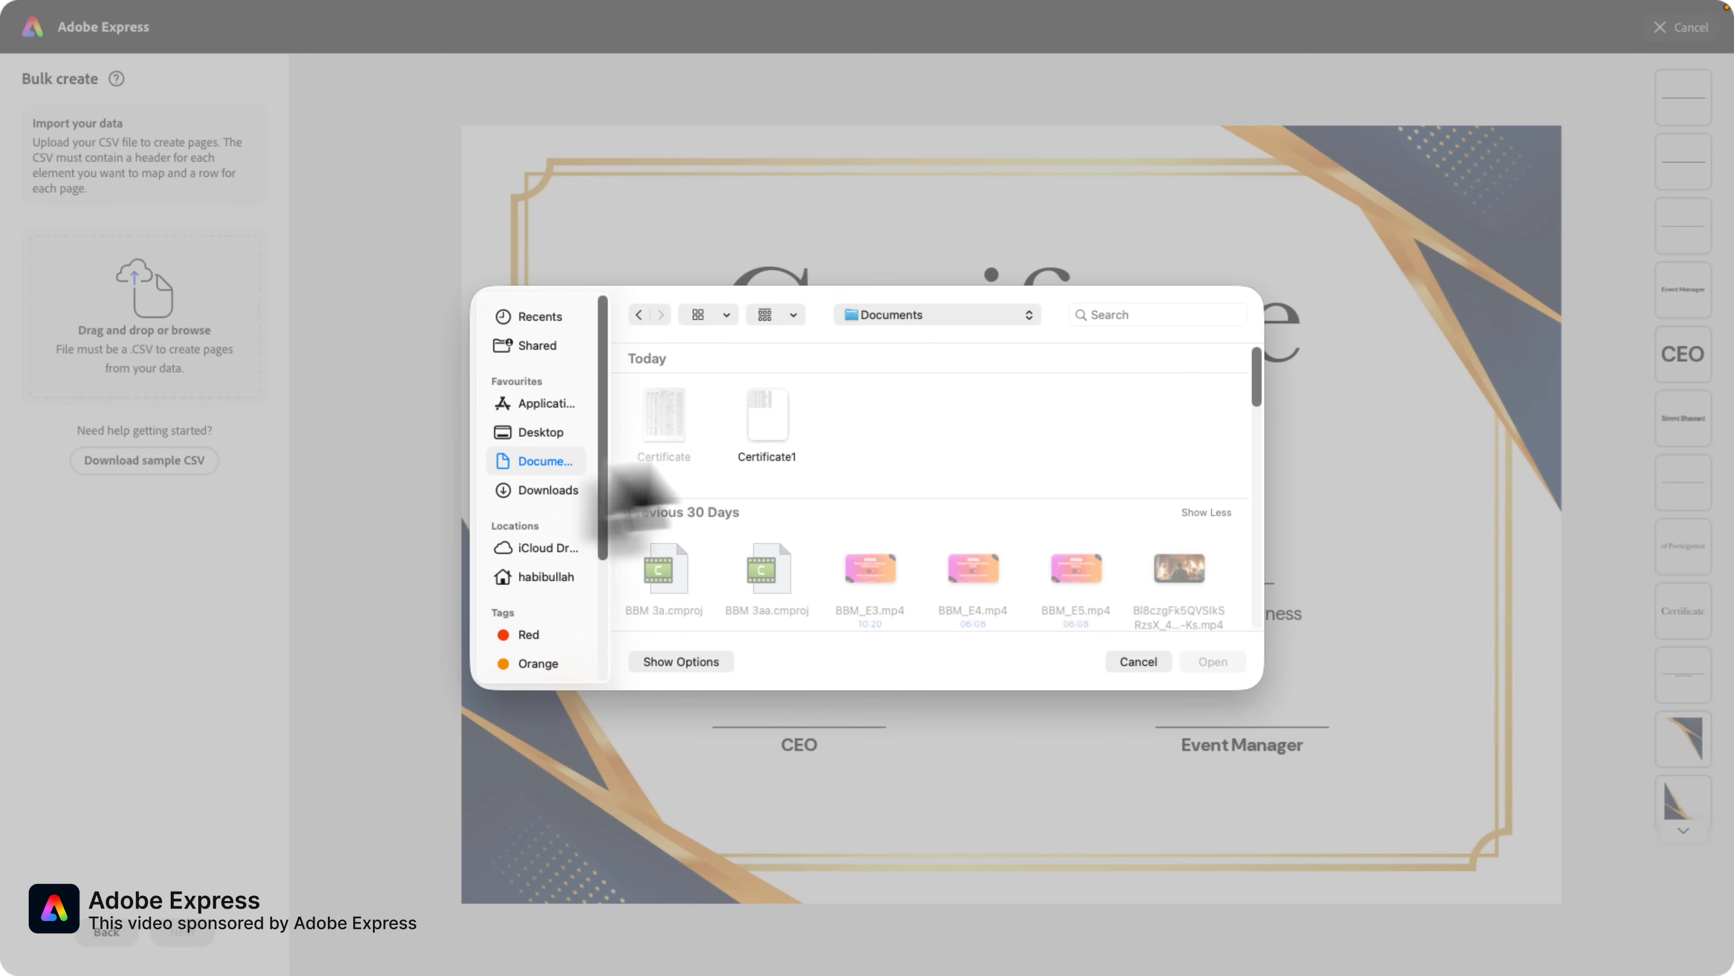
{"action": "left_click", "coordinate": [768, 437]}
{"action": "left_click", "coordinate": [1213, 661]}
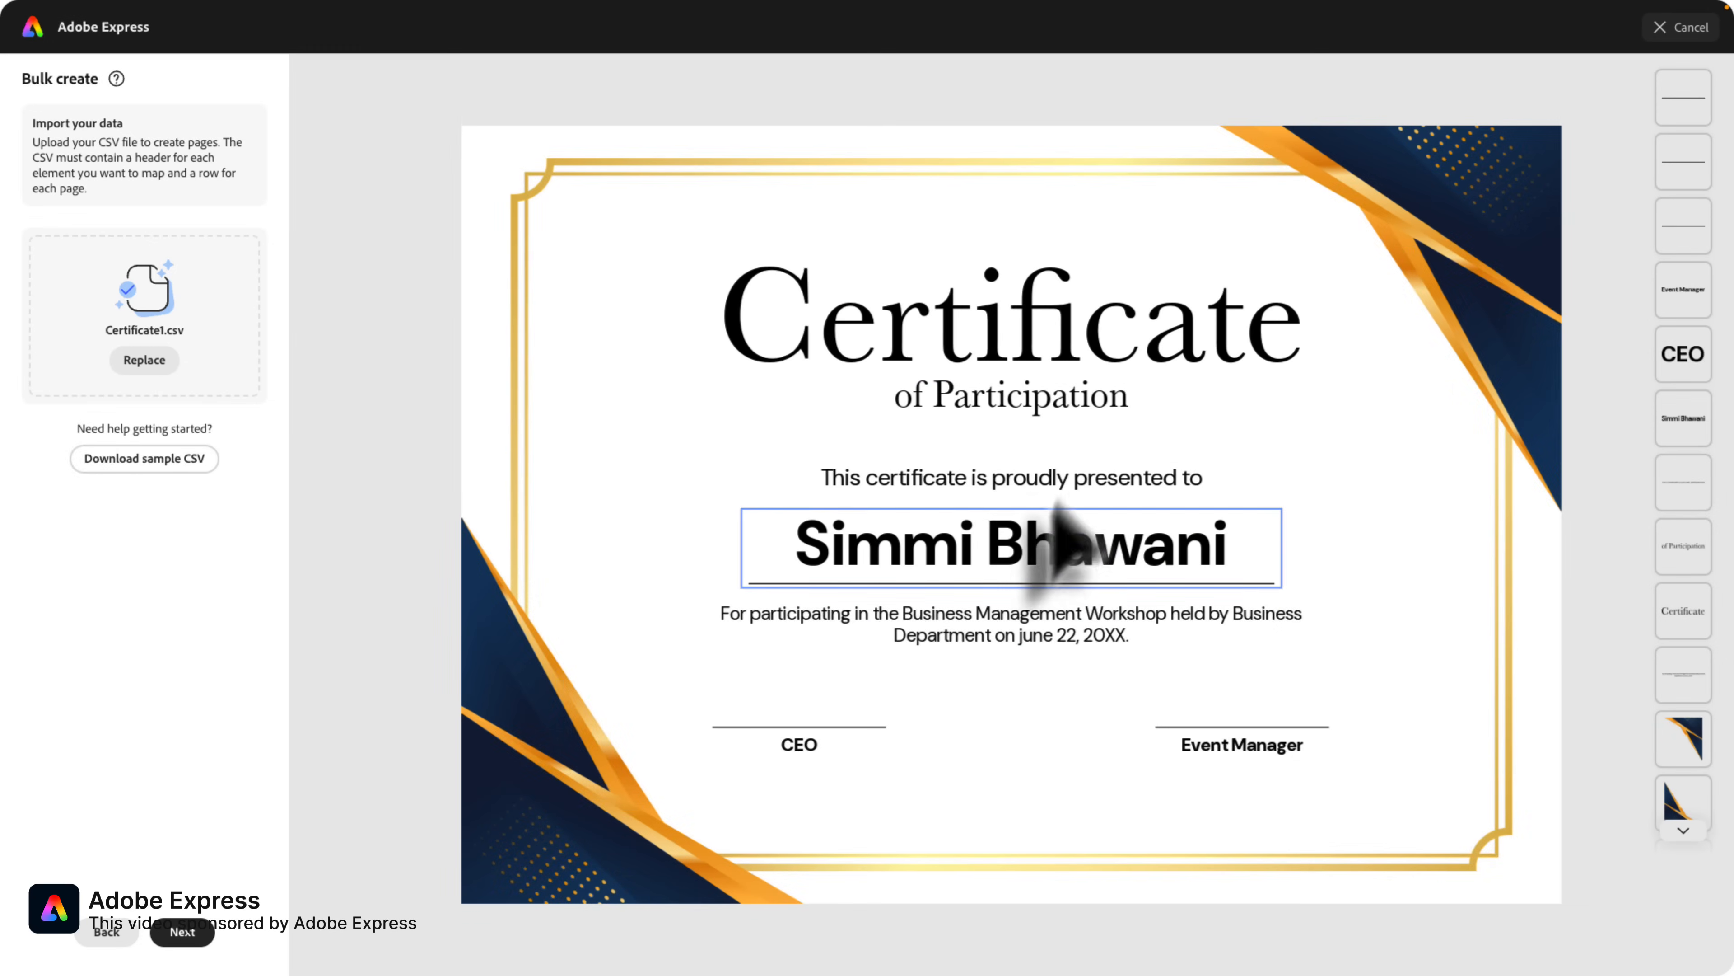
{"action": "left_click", "coordinate": [198, 936]}
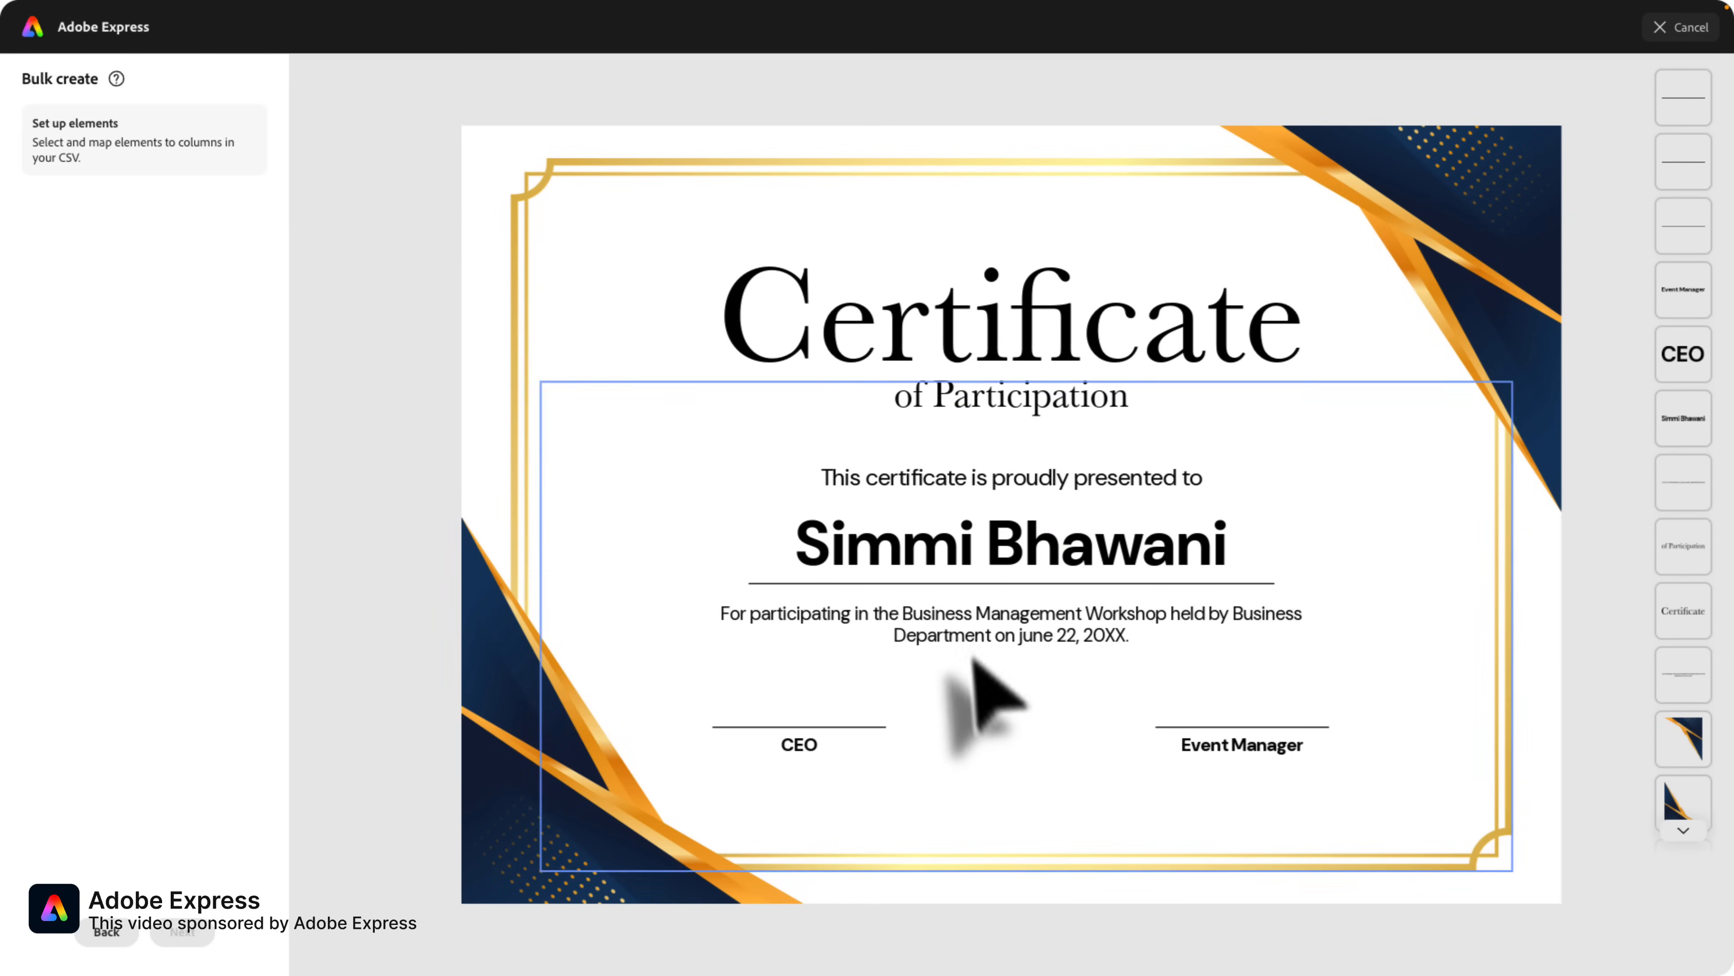
Connect the recipient's name and the "of Participation" subtitle as the first two Bulk create elements
{"action": "left_click", "coordinate": [954, 557]}
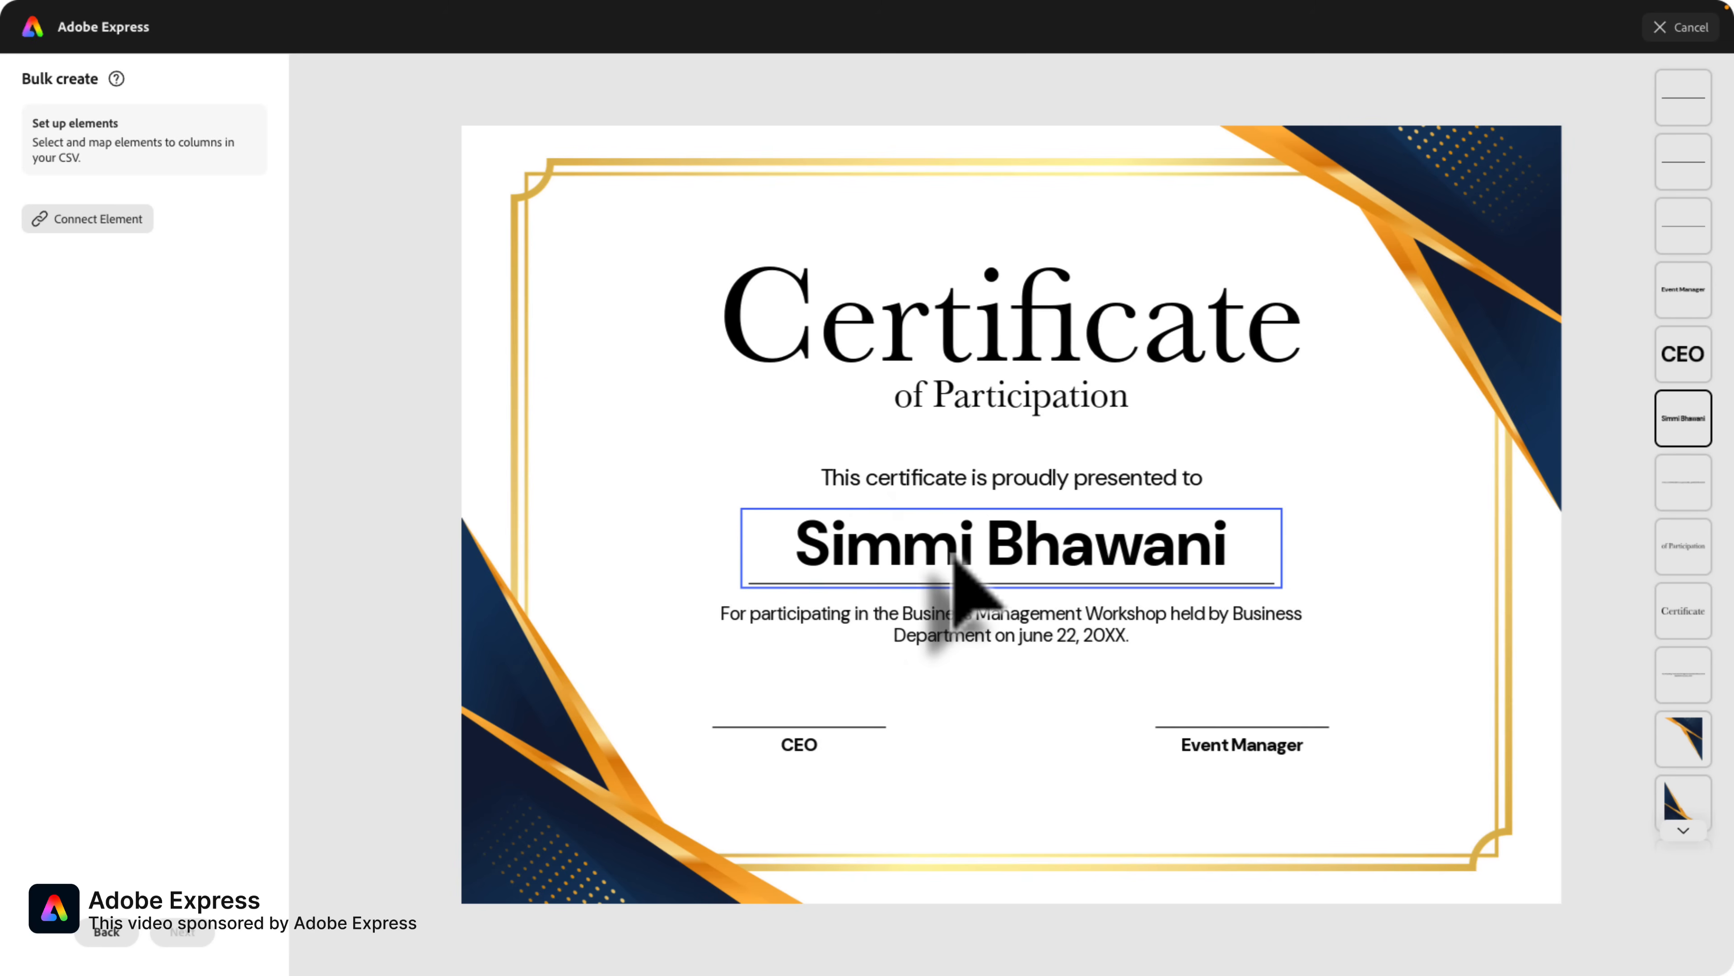
{"action": "left_click", "coordinate": [120, 228]}
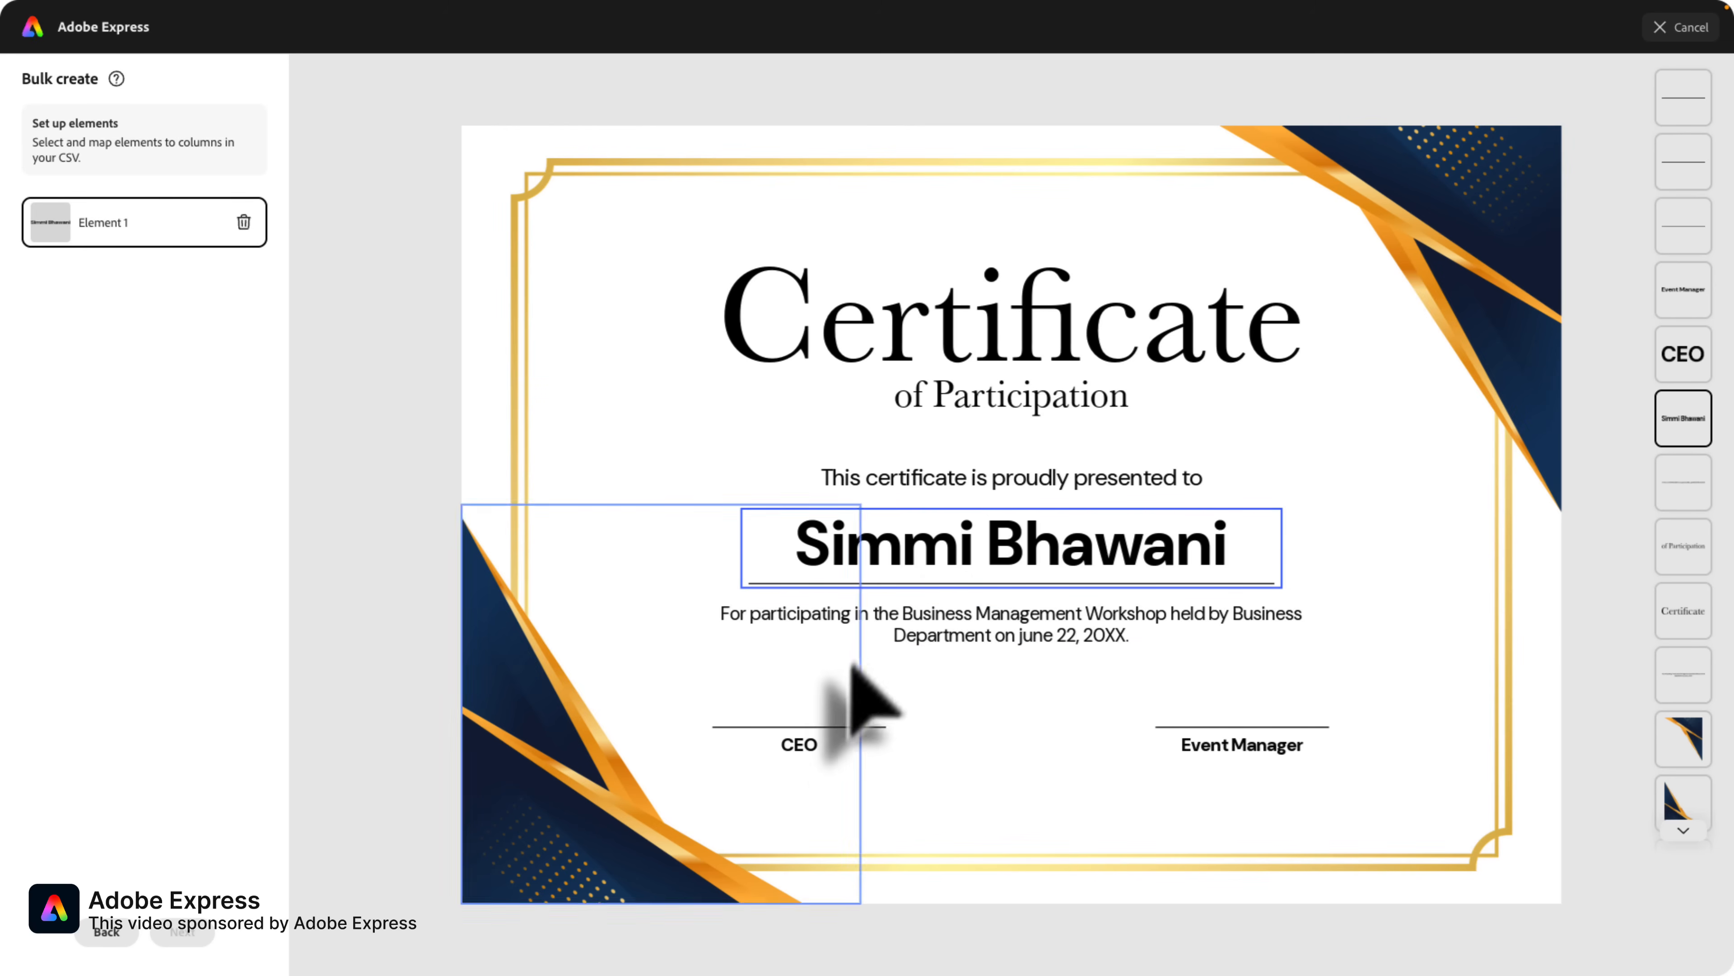
{"action": "left_click", "coordinate": [1091, 640]}
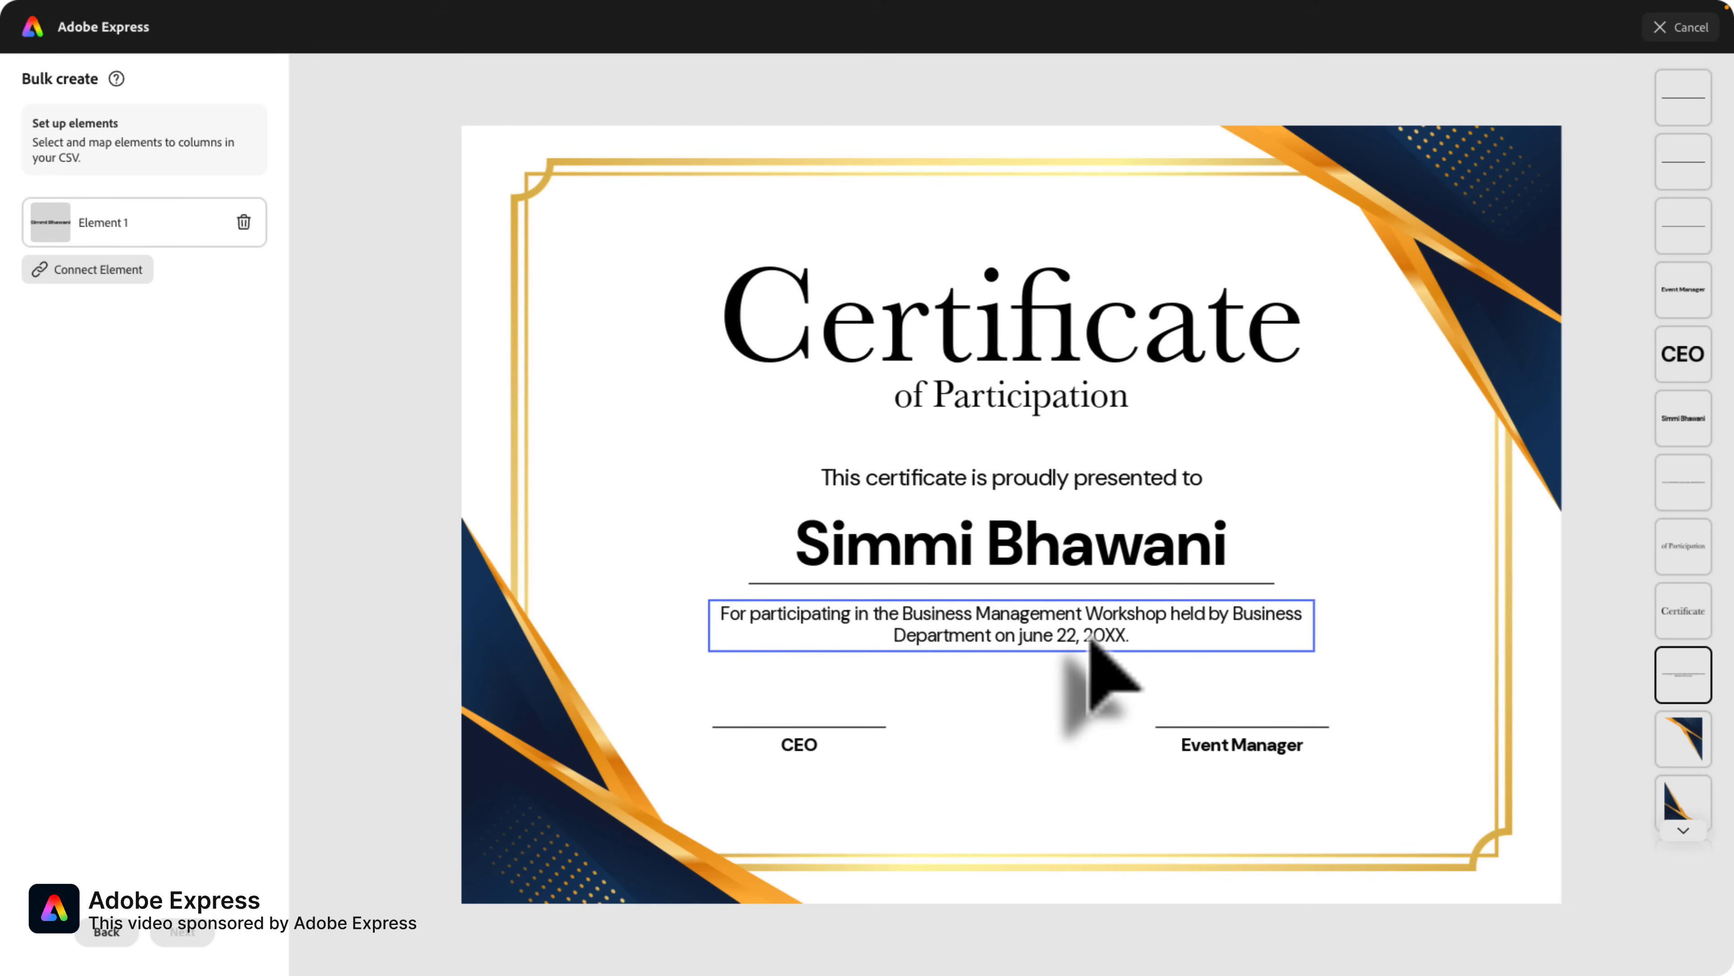
{"action": "left_click", "coordinate": [1038, 406]}
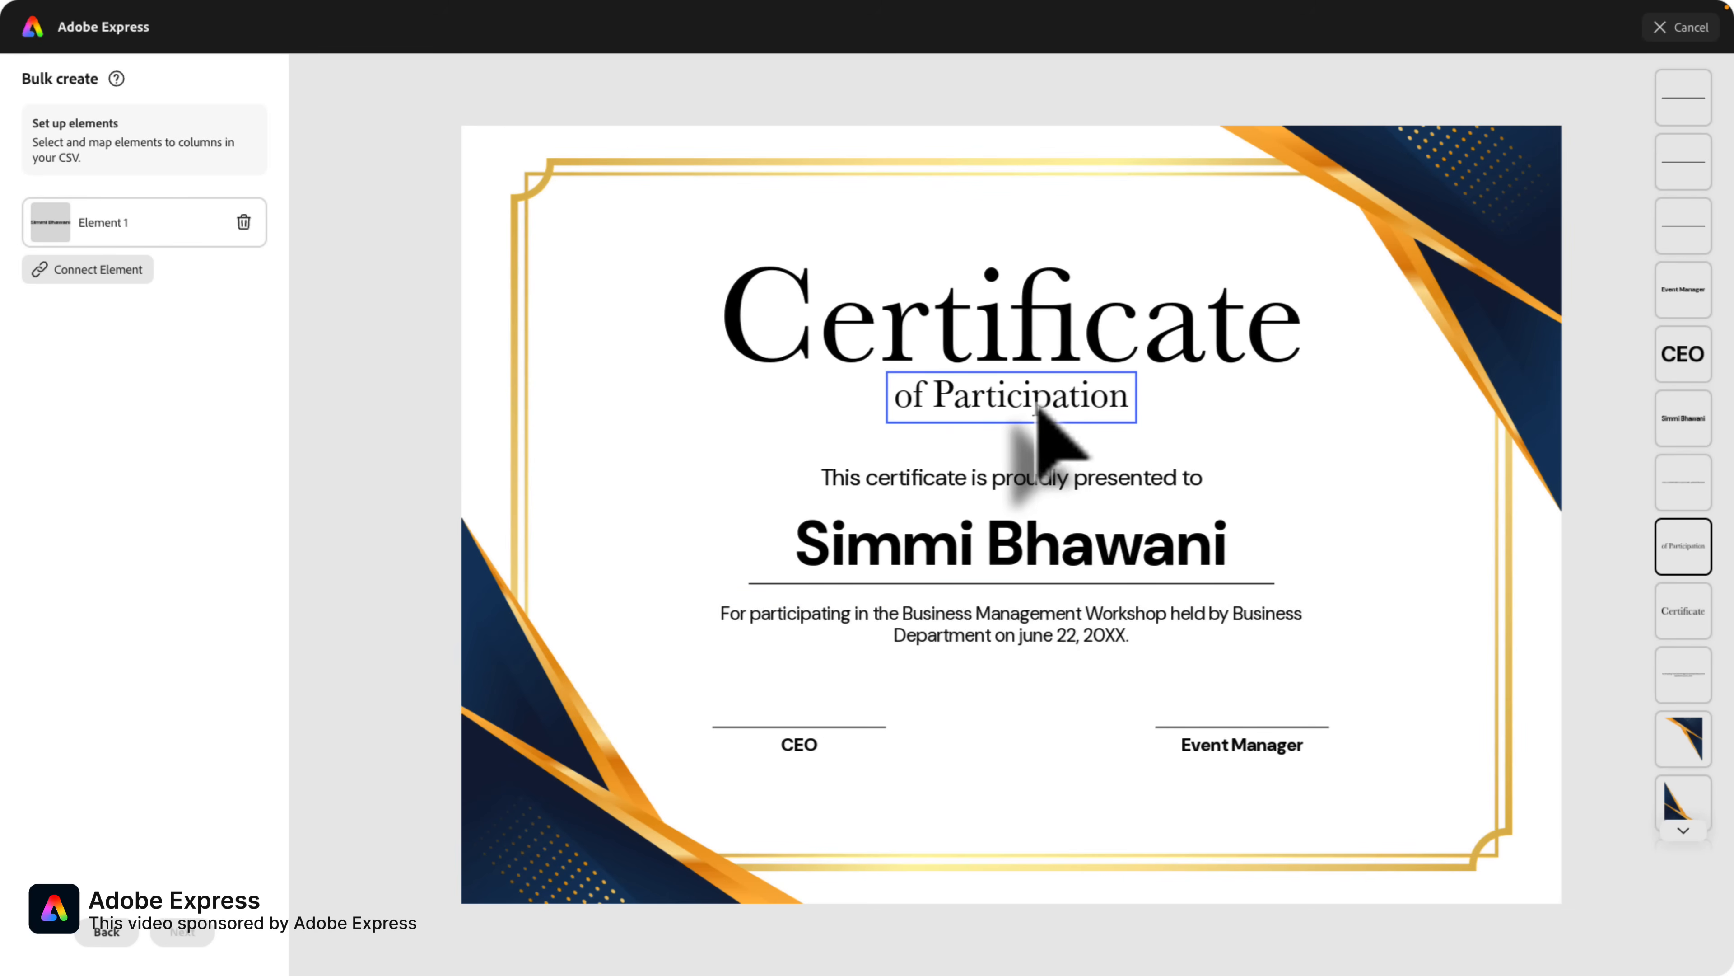
{"action": "left_click", "coordinate": [110, 271]}
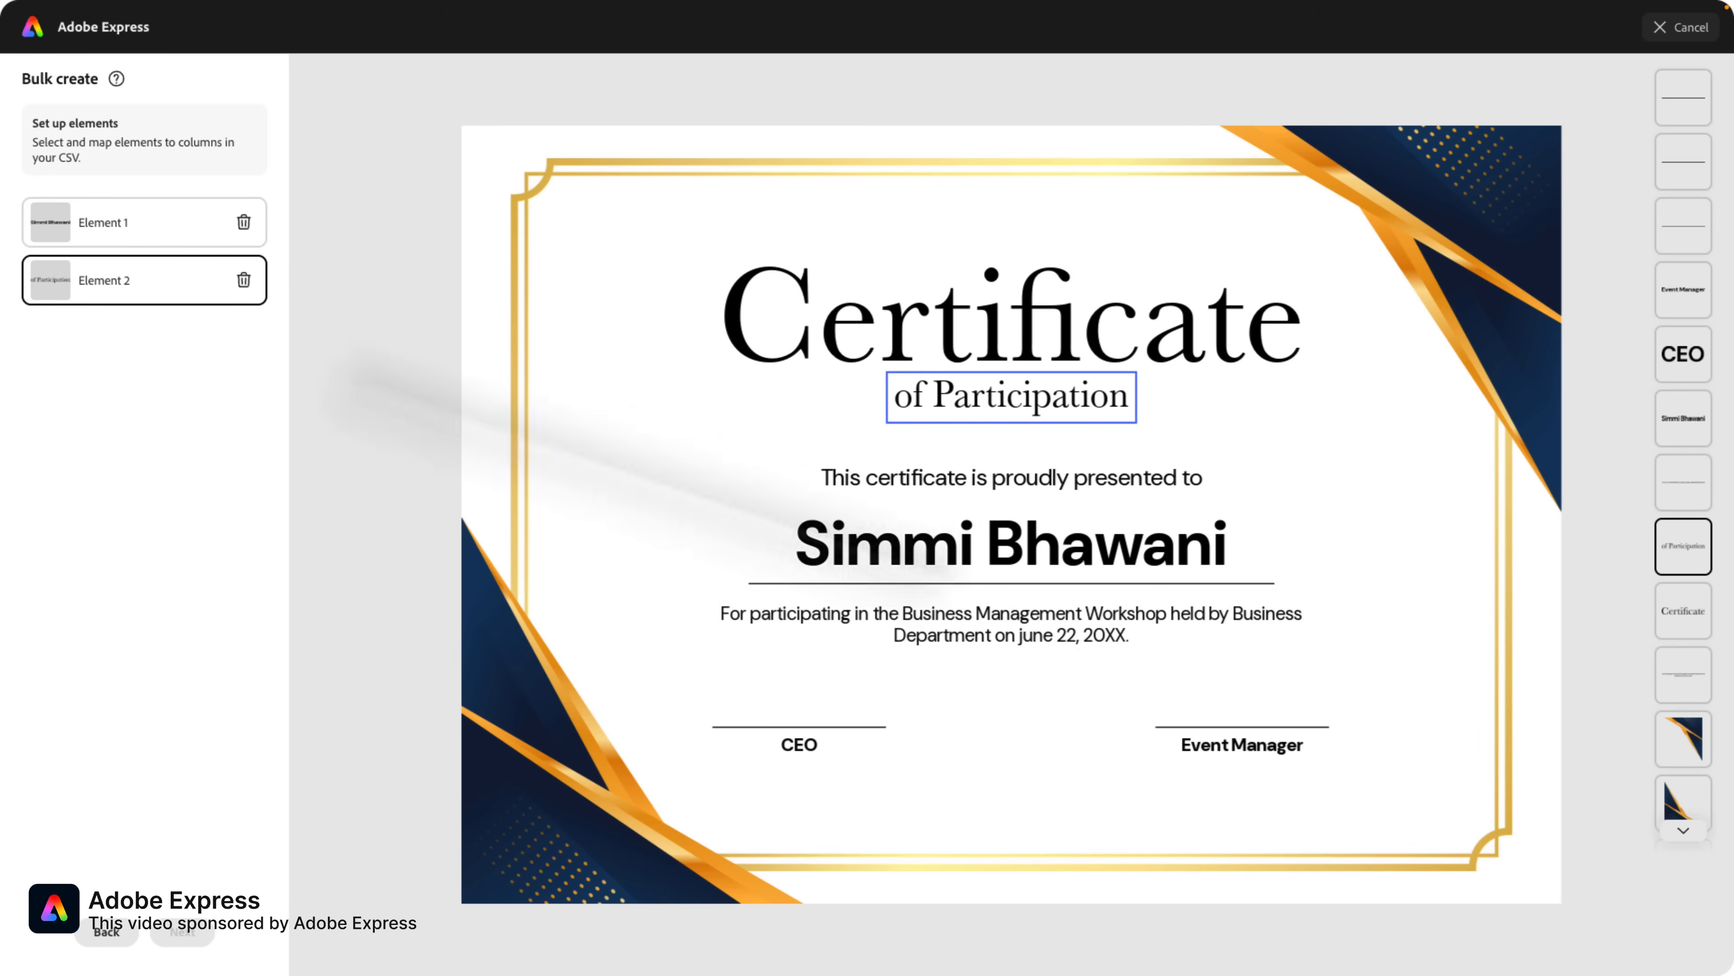
Connect the "CEO", "Event Manager" and "This certificate is proudly presented to" texts as further Bulk create elements
{"action": "left_click", "coordinate": [799, 751]}
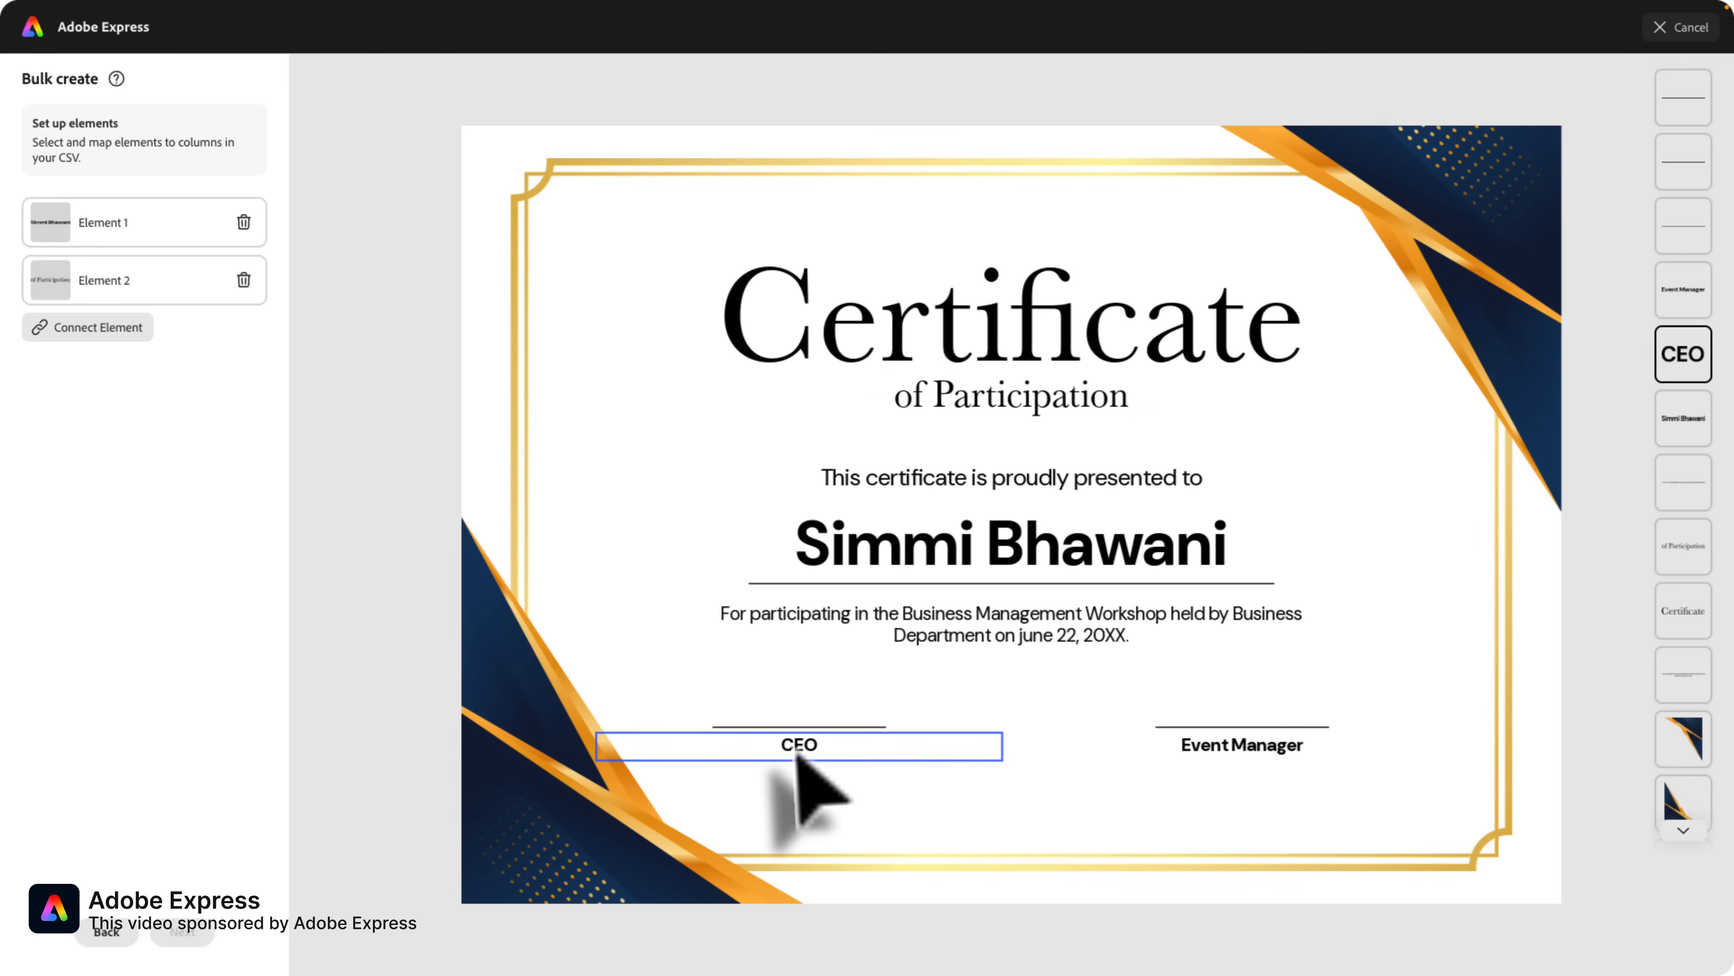
{"action": "left_click", "coordinate": [130, 335]}
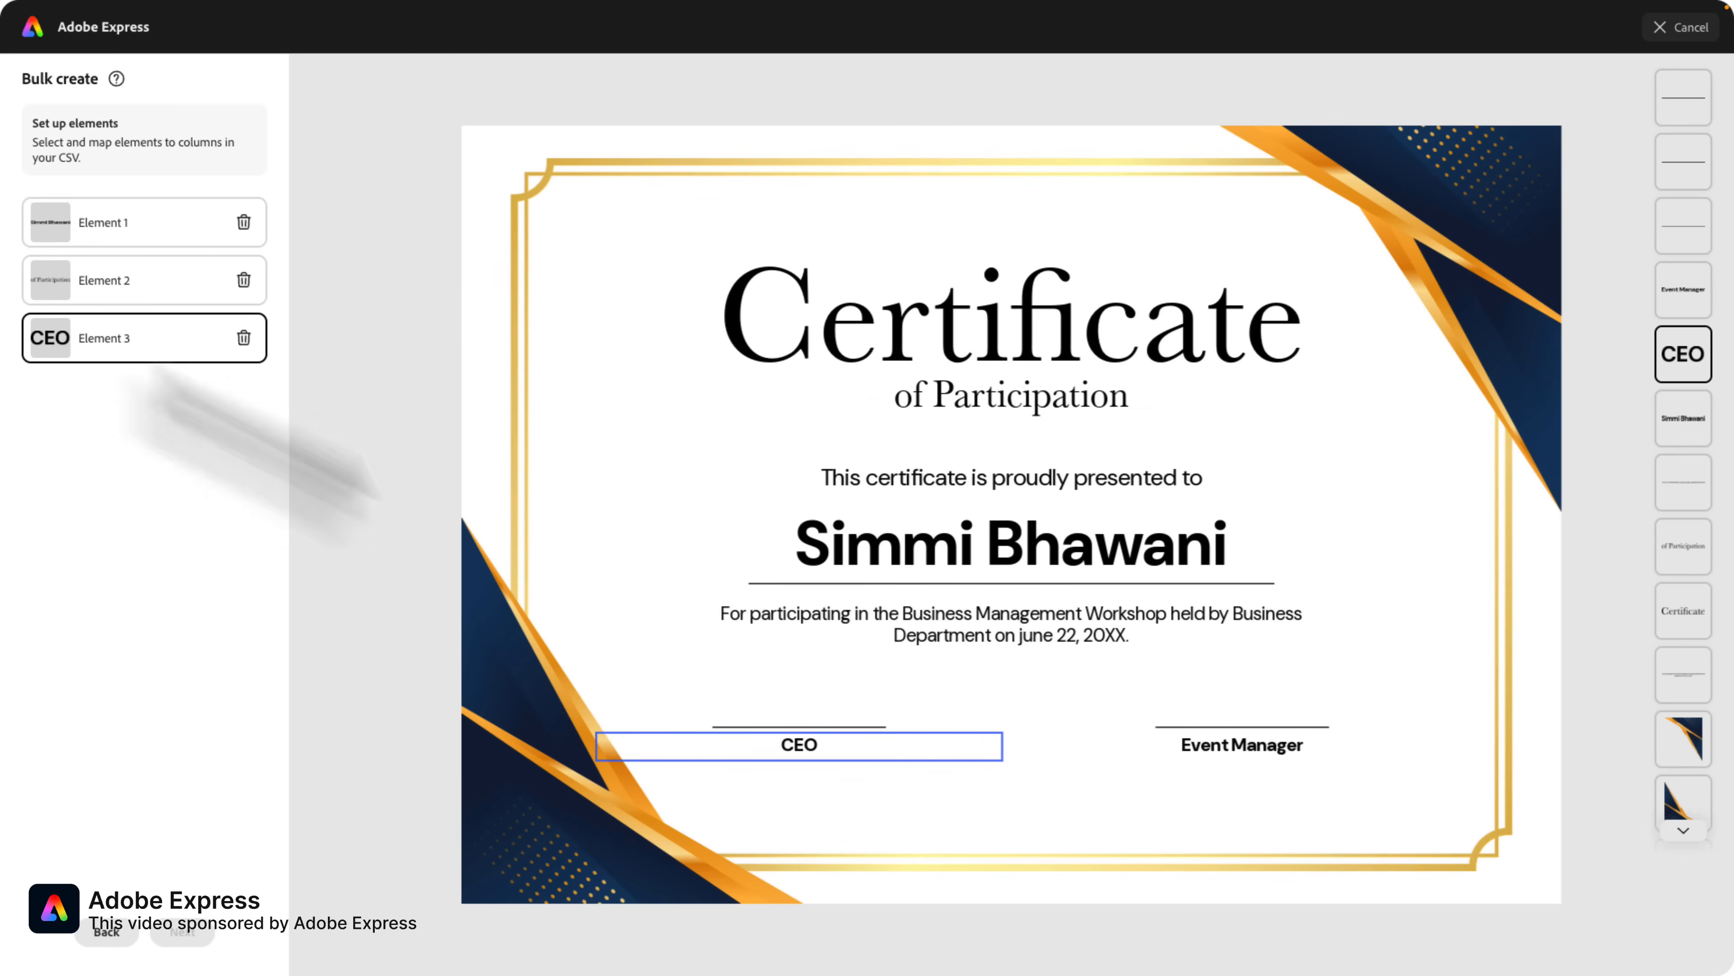
{"action": "left_click", "coordinate": [1251, 751]}
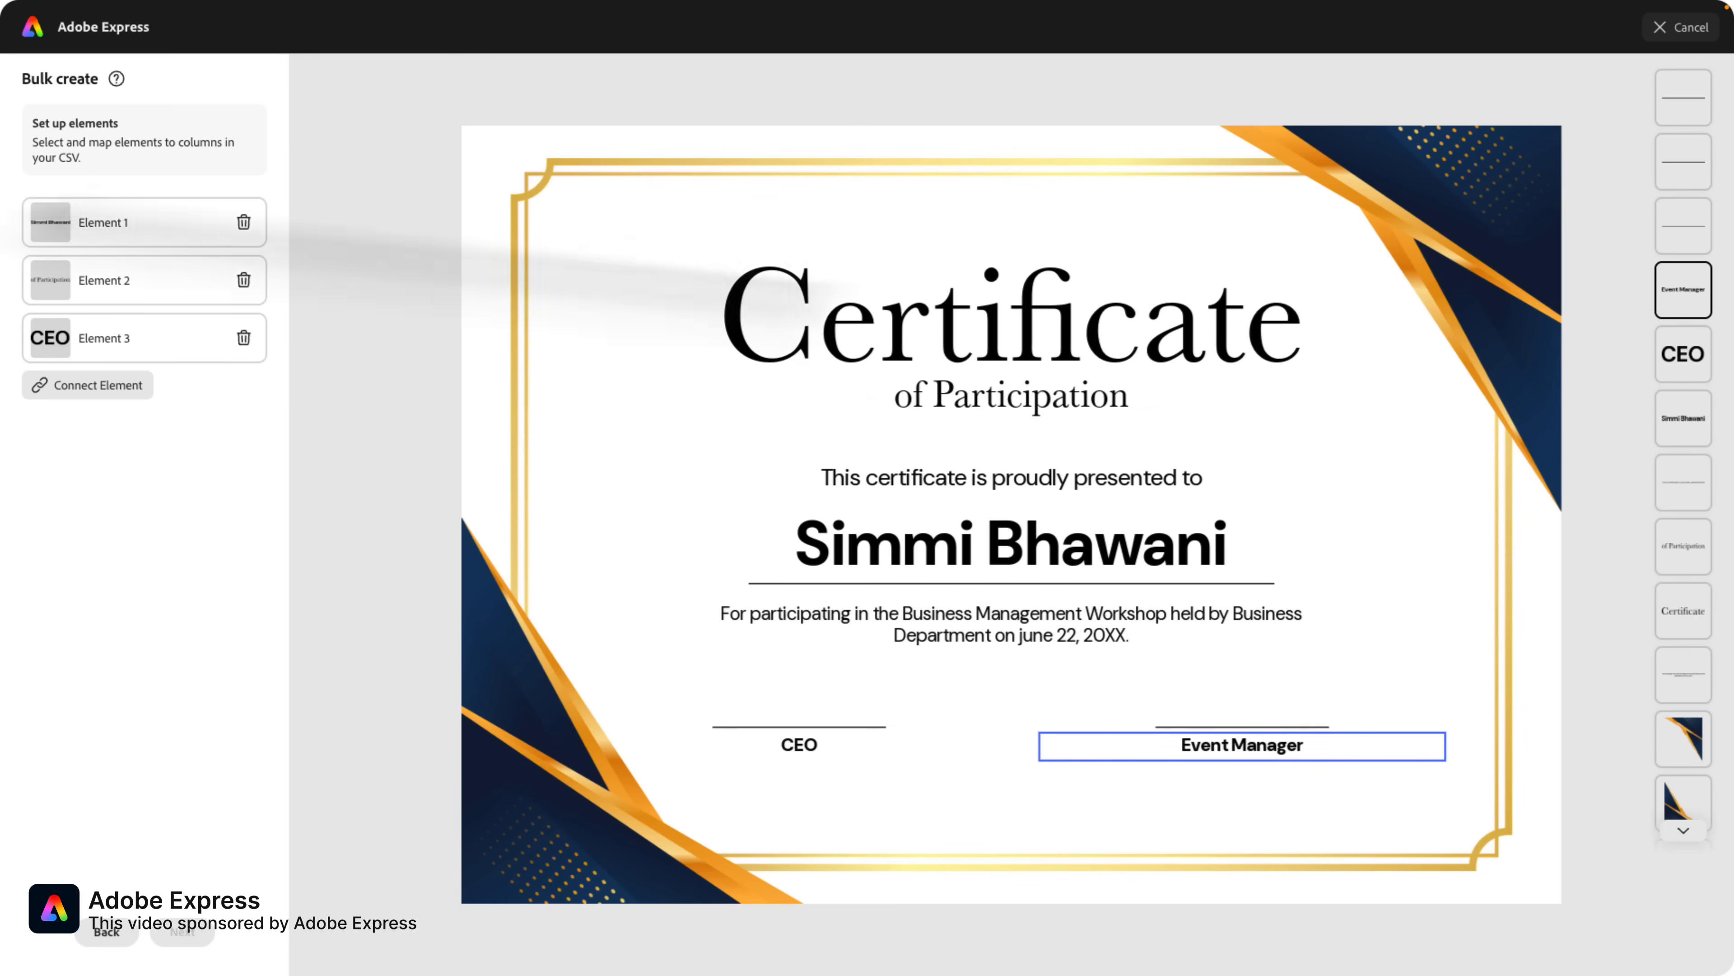
{"action": "left_click", "coordinate": [96, 385]}
{"action": "left_click", "coordinate": [1032, 480]}
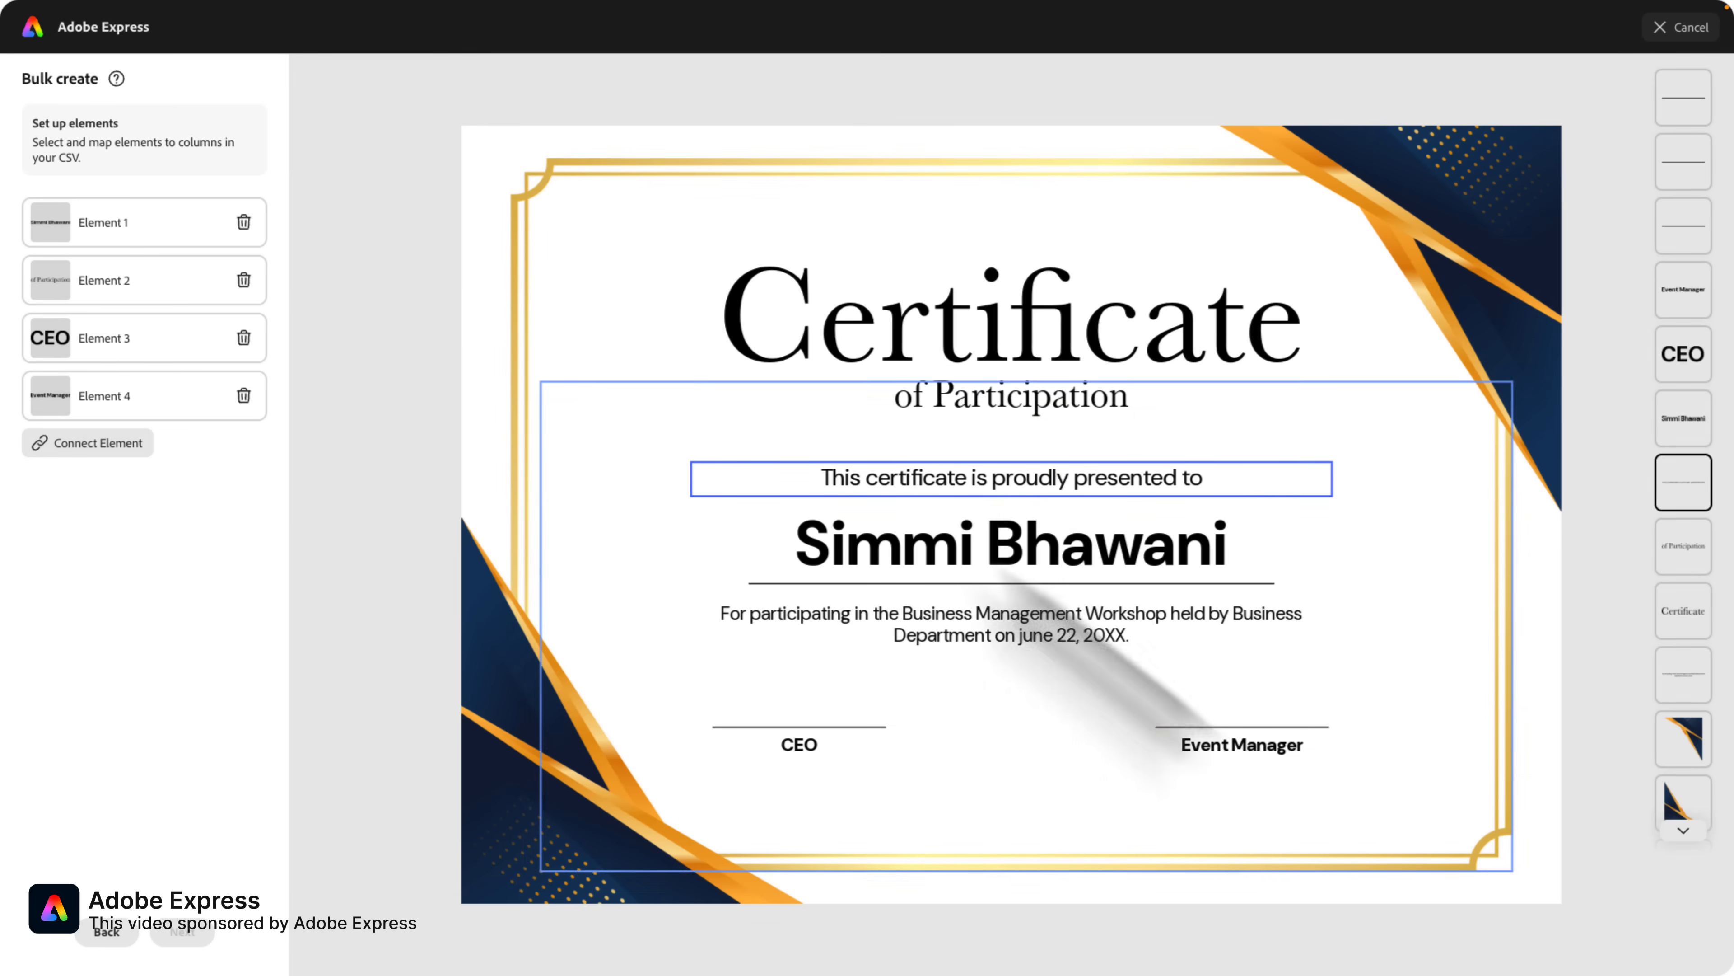
{"action": "left_click", "coordinate": [126, 444]}
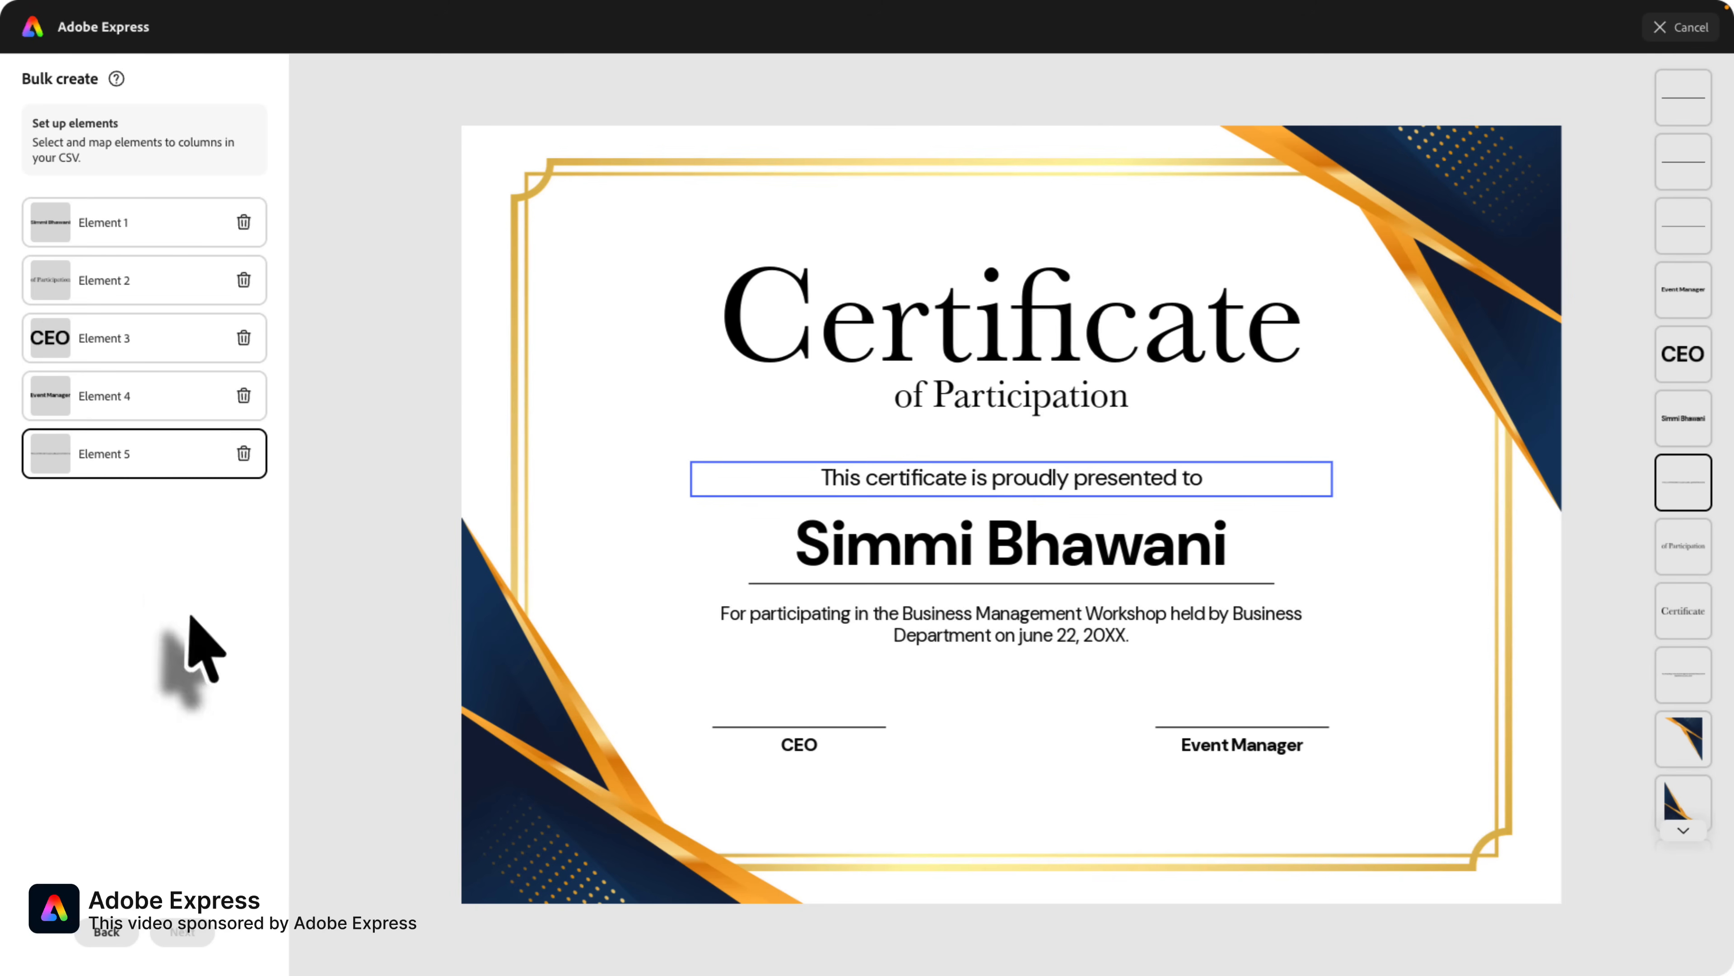
Map the recipient's name element to the Teacher Name column and the "of Participation" element to the Grade Level column
{"action": "left_click", "coordinate": [58, 222]}
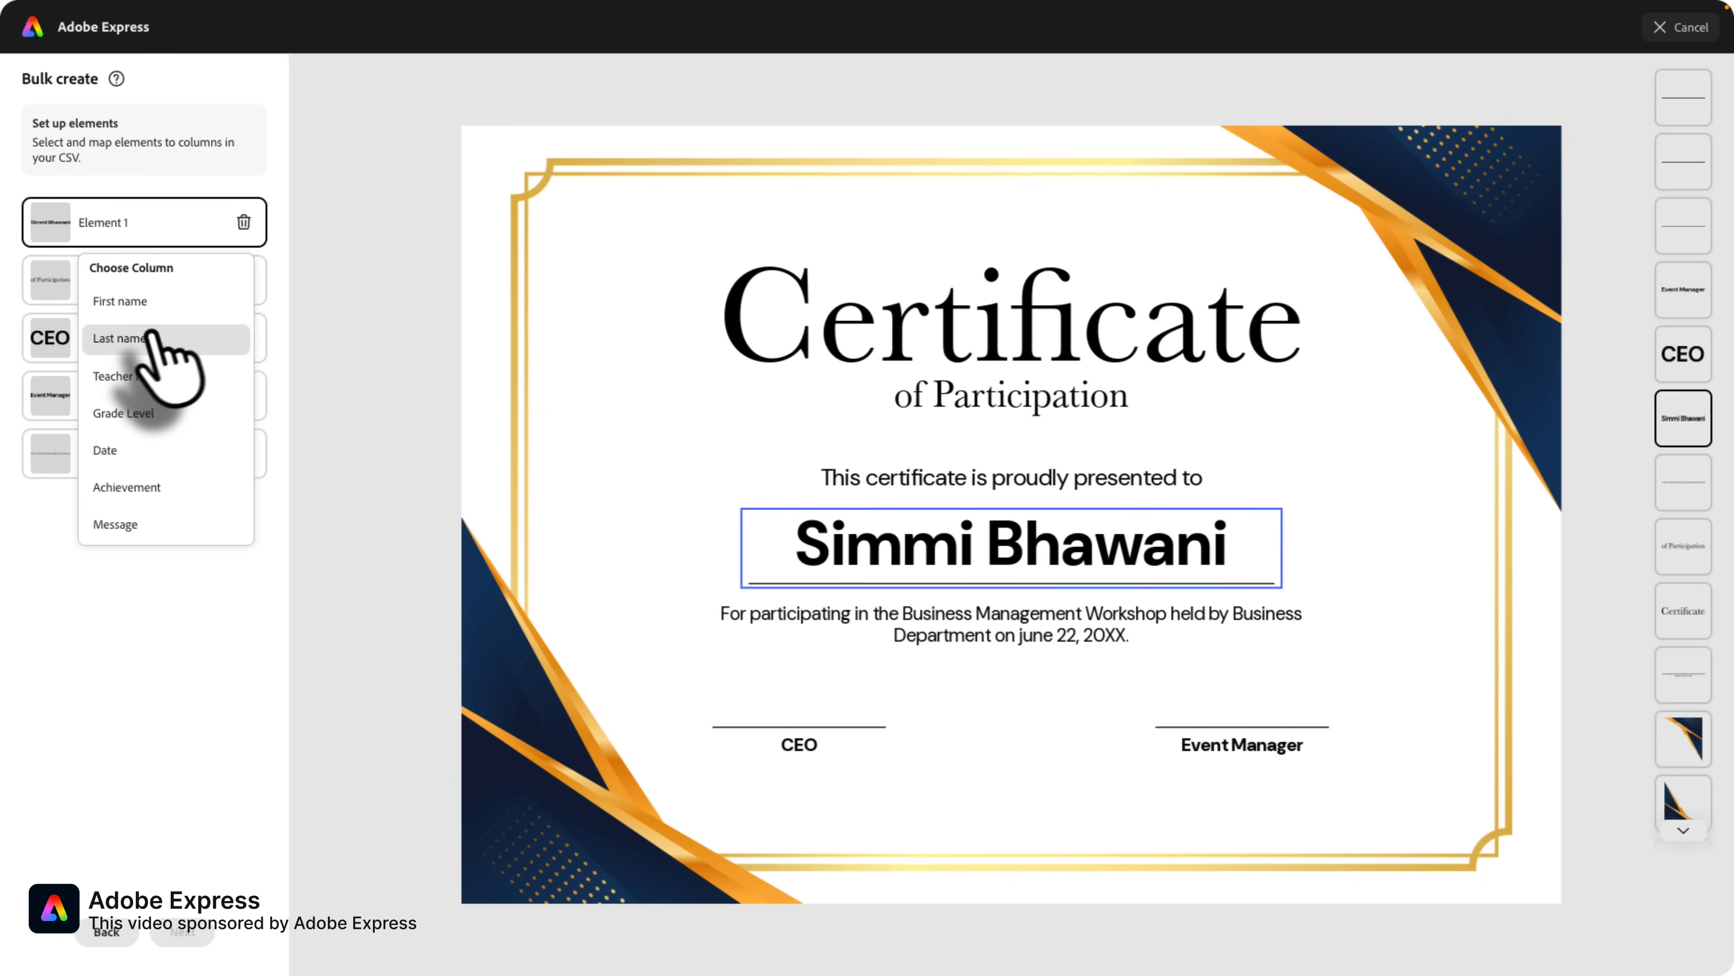
{"action": "left_click", "coordinate": [154, 376]}
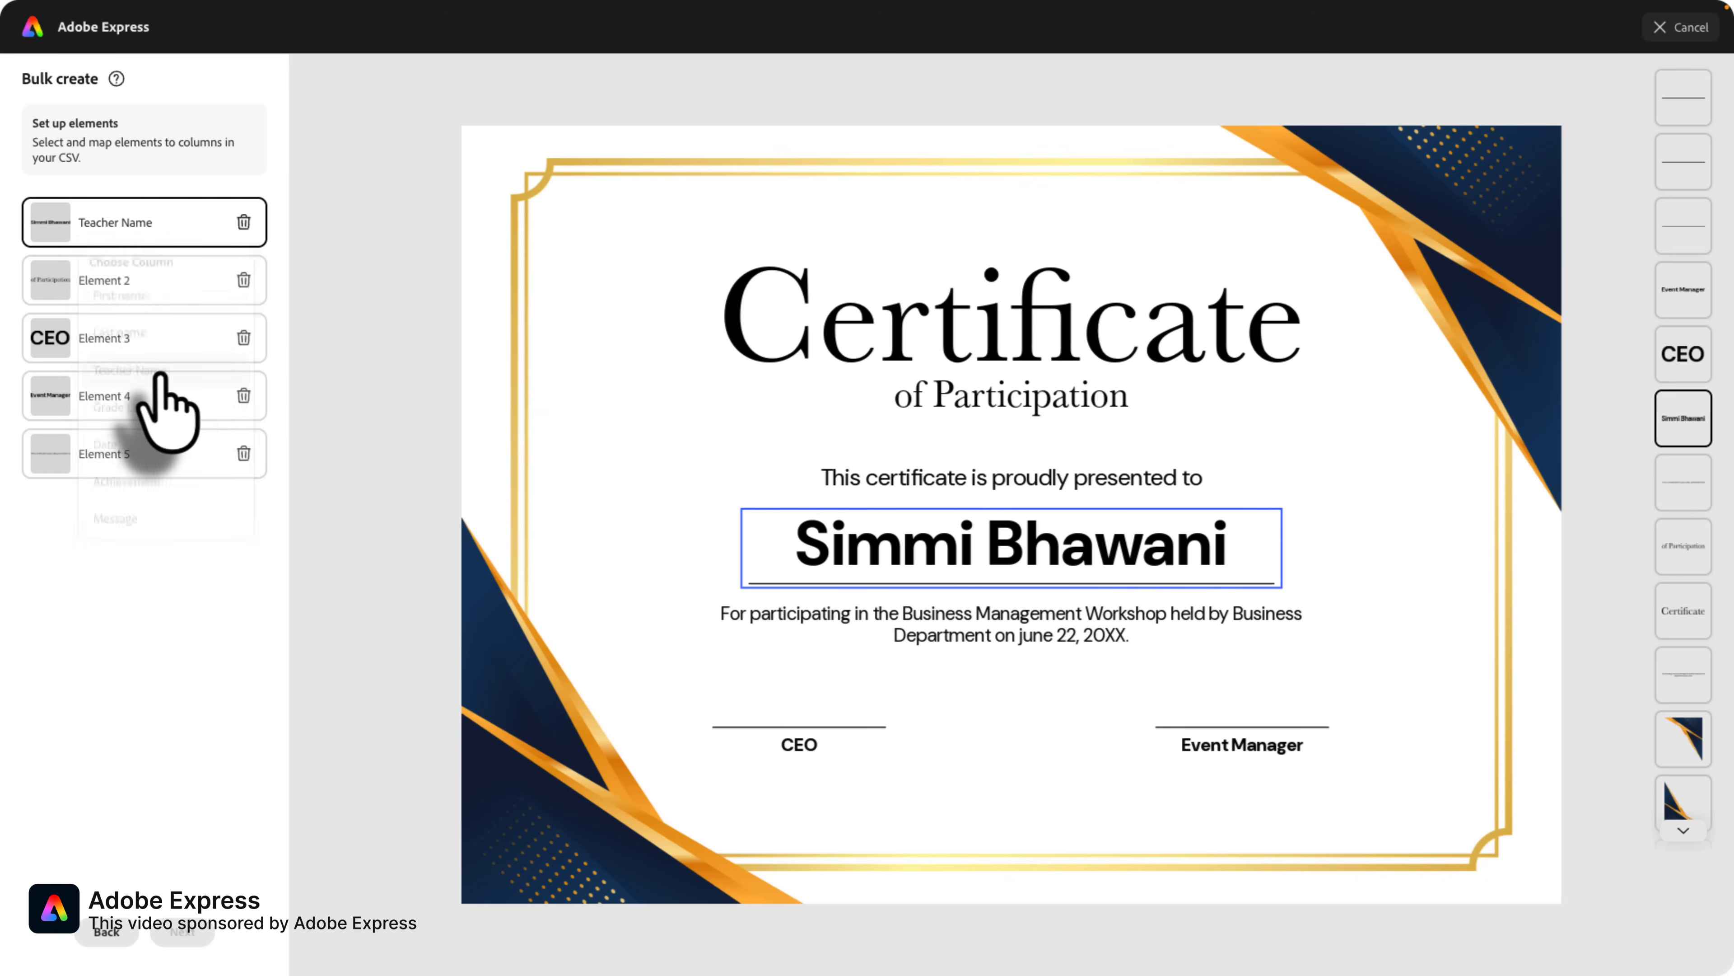
{"action": "left_click", "coordinate": [152, 299]}
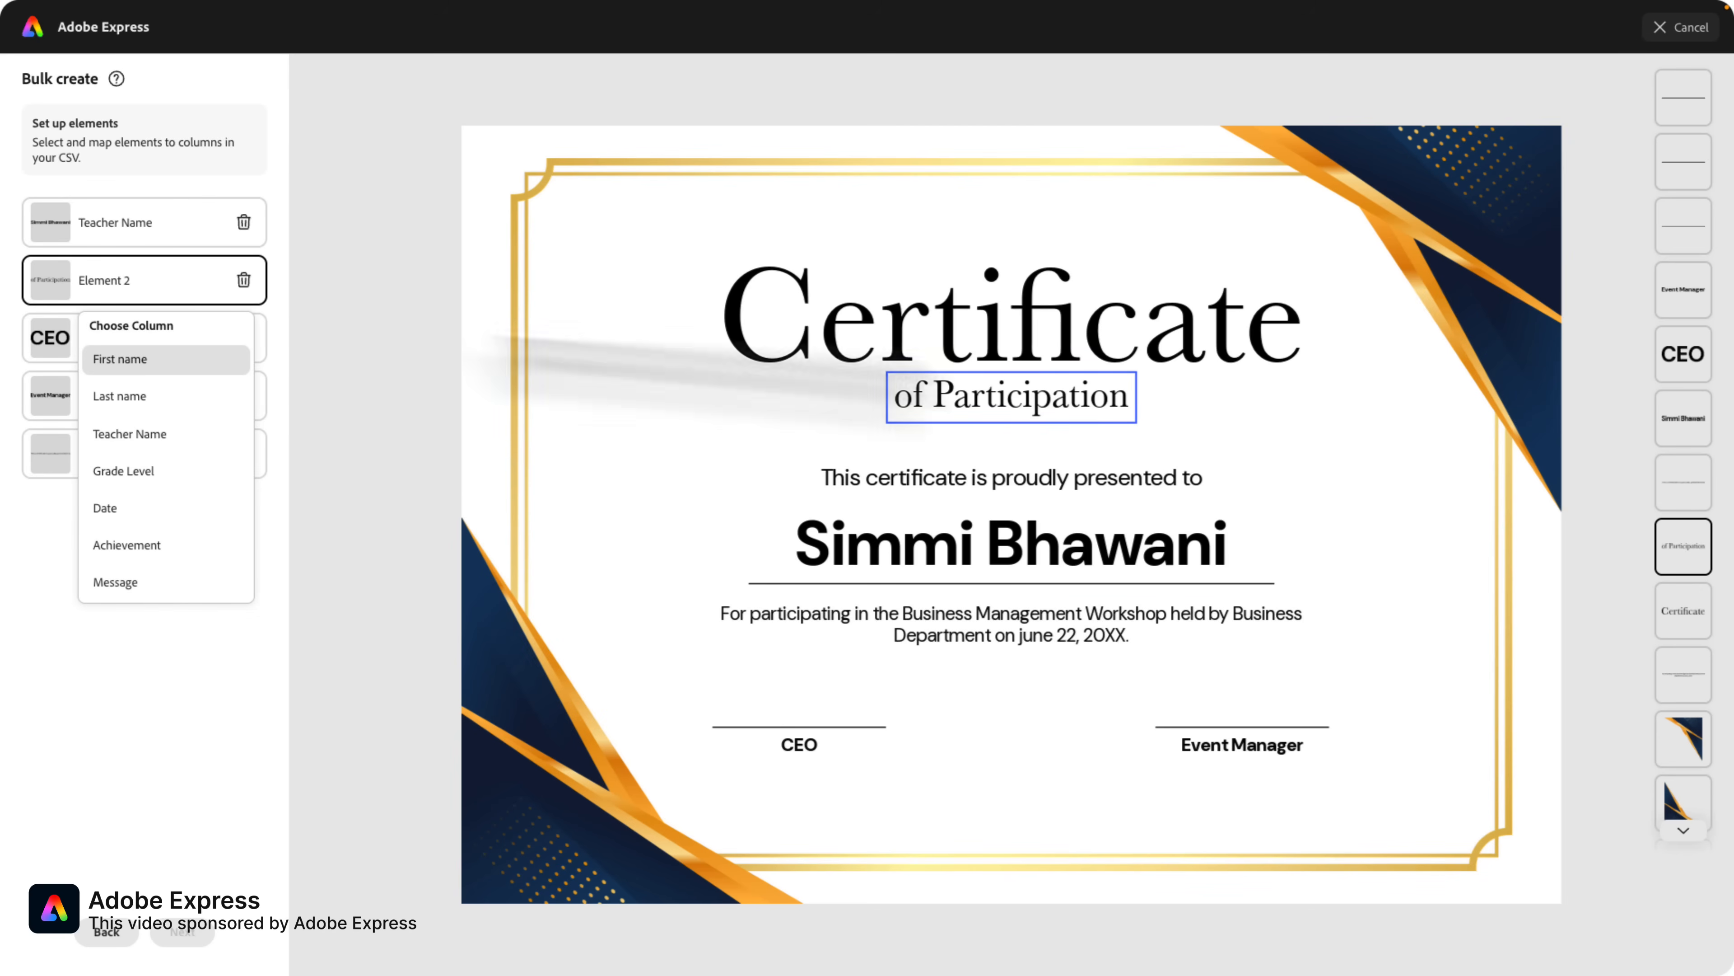
{"action": "left_click", "coordinate": [194, 471]}
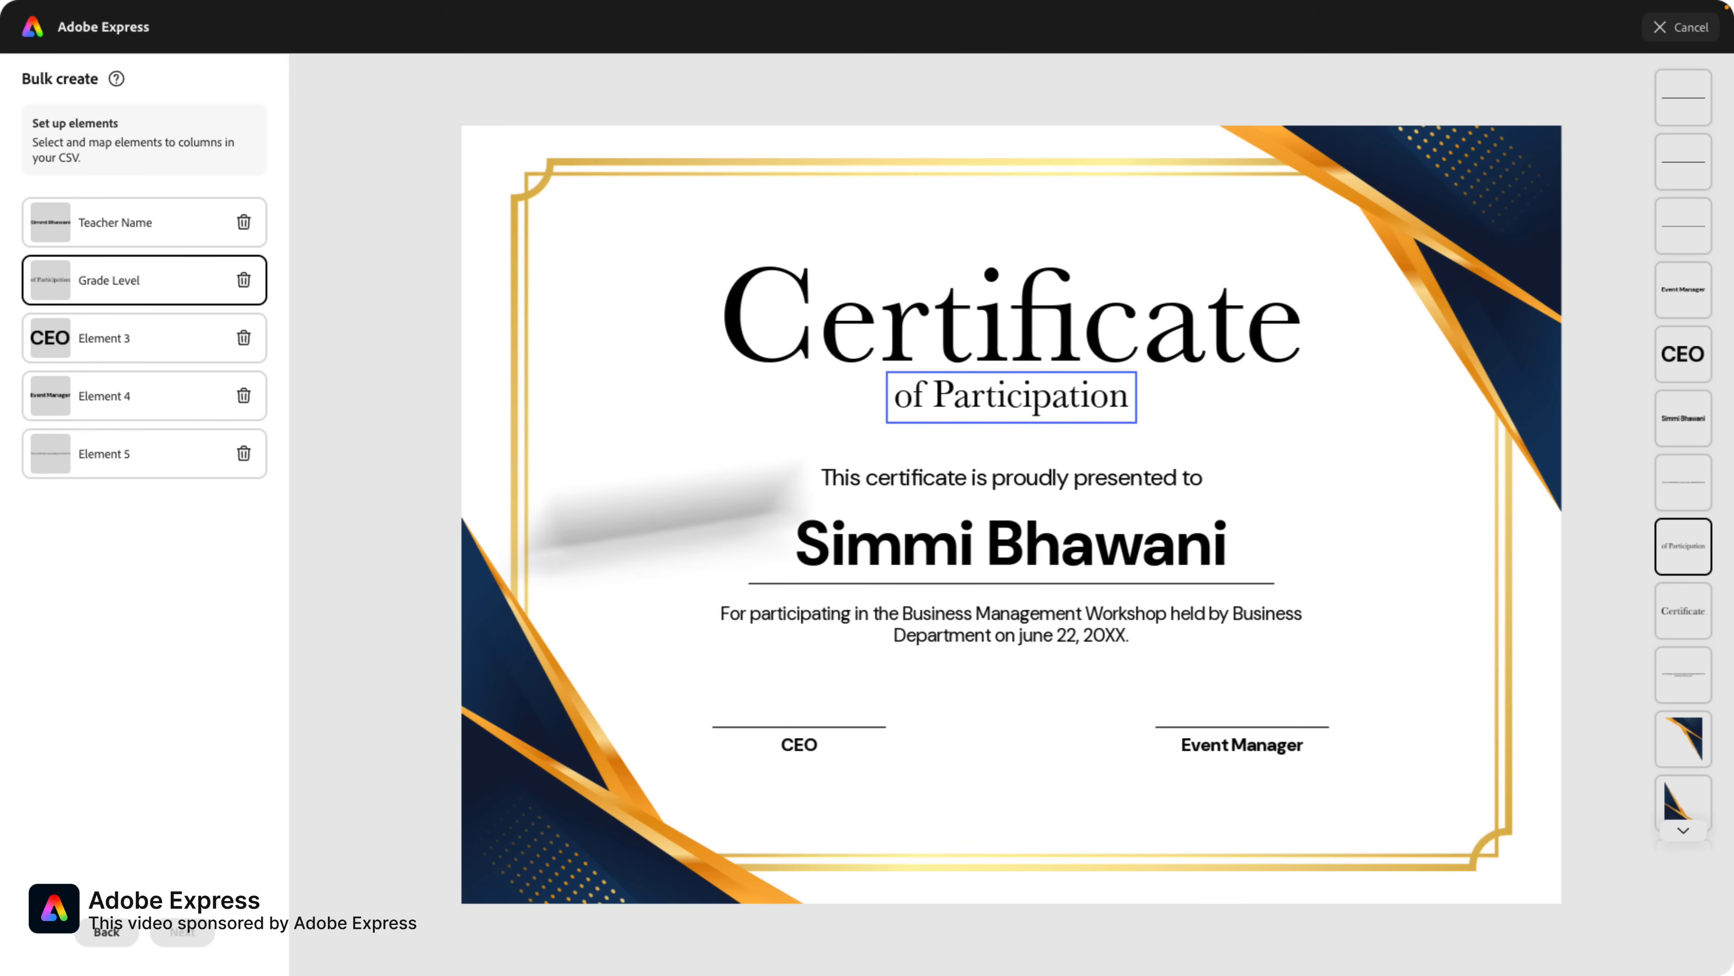
Map the "CEO" element to the First name column and the "Event Manager" element to the Last name column
{"action": "left_click", "coordinate": [130, 348]}
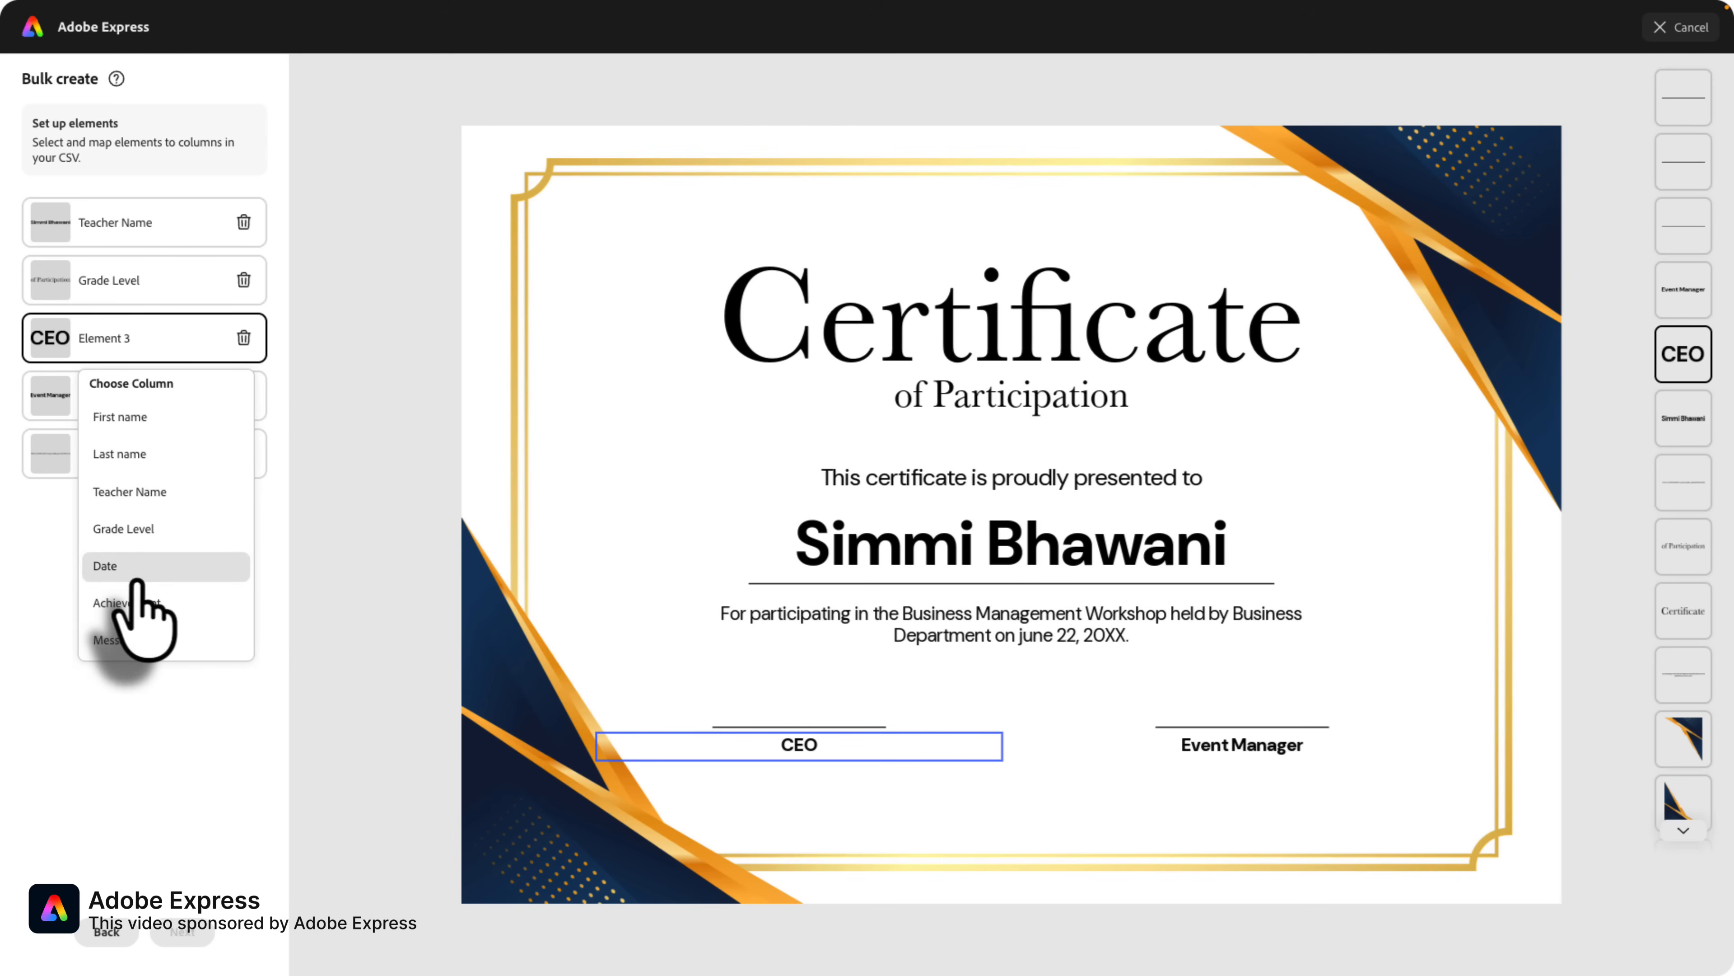
{"action": "left_click", "coordinate": [118, 418]}
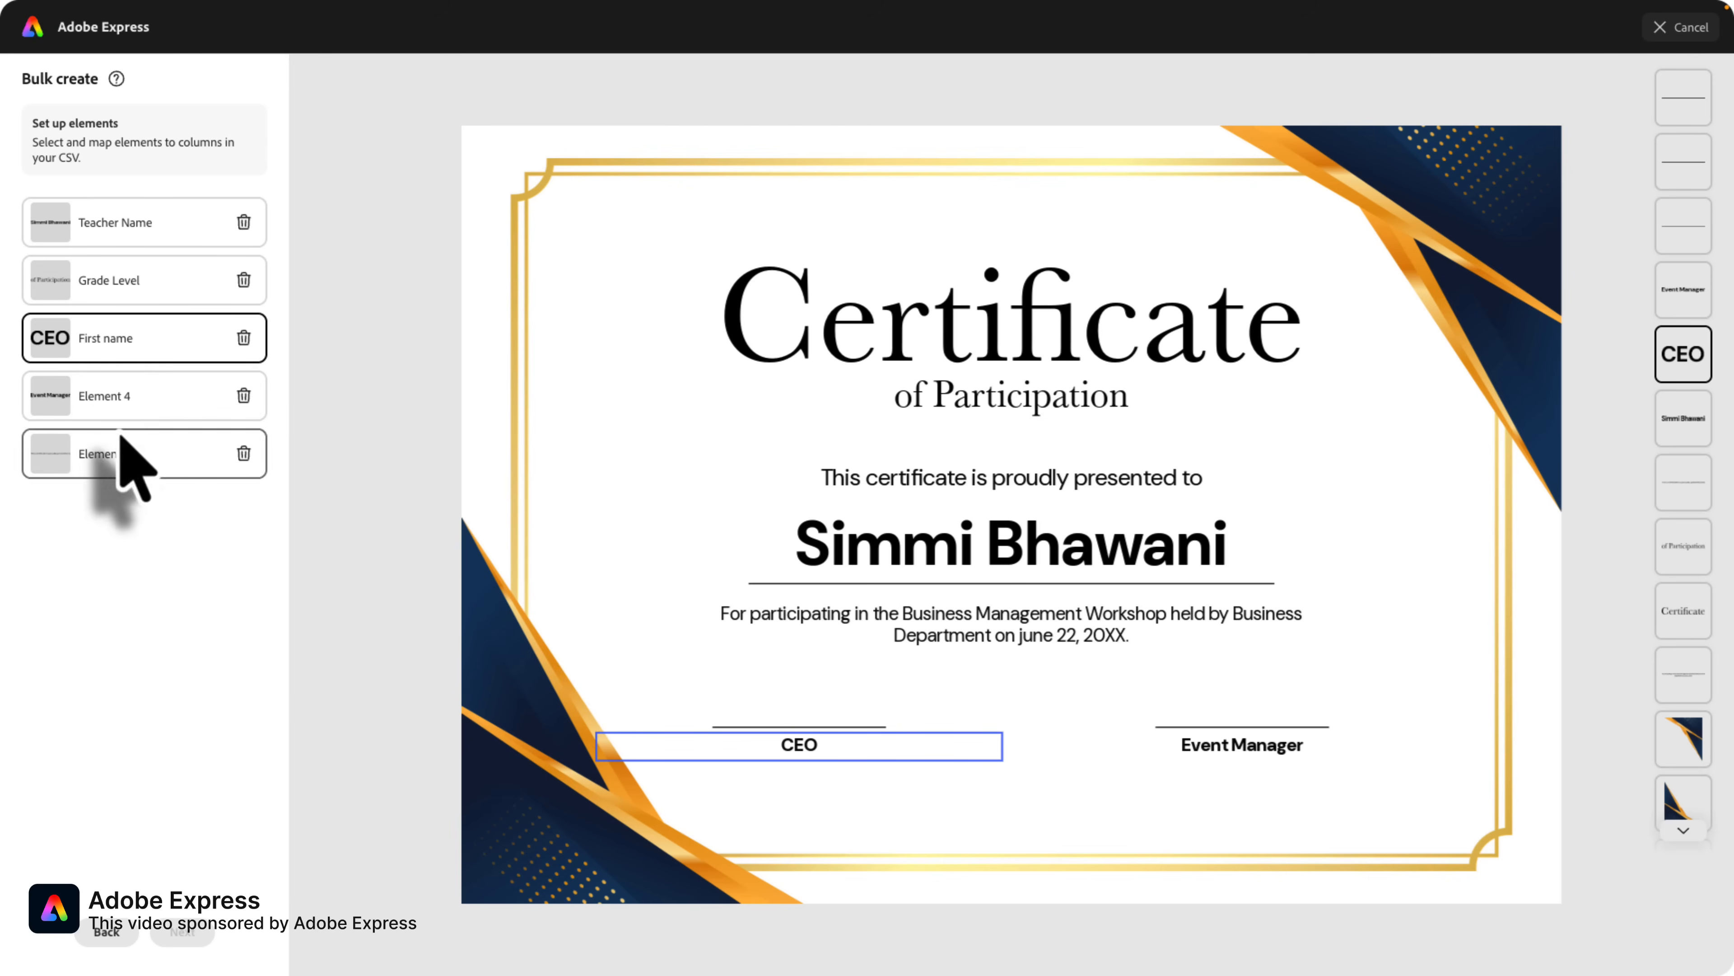
{"action": "left_click", "coordinate": [152, 407]}
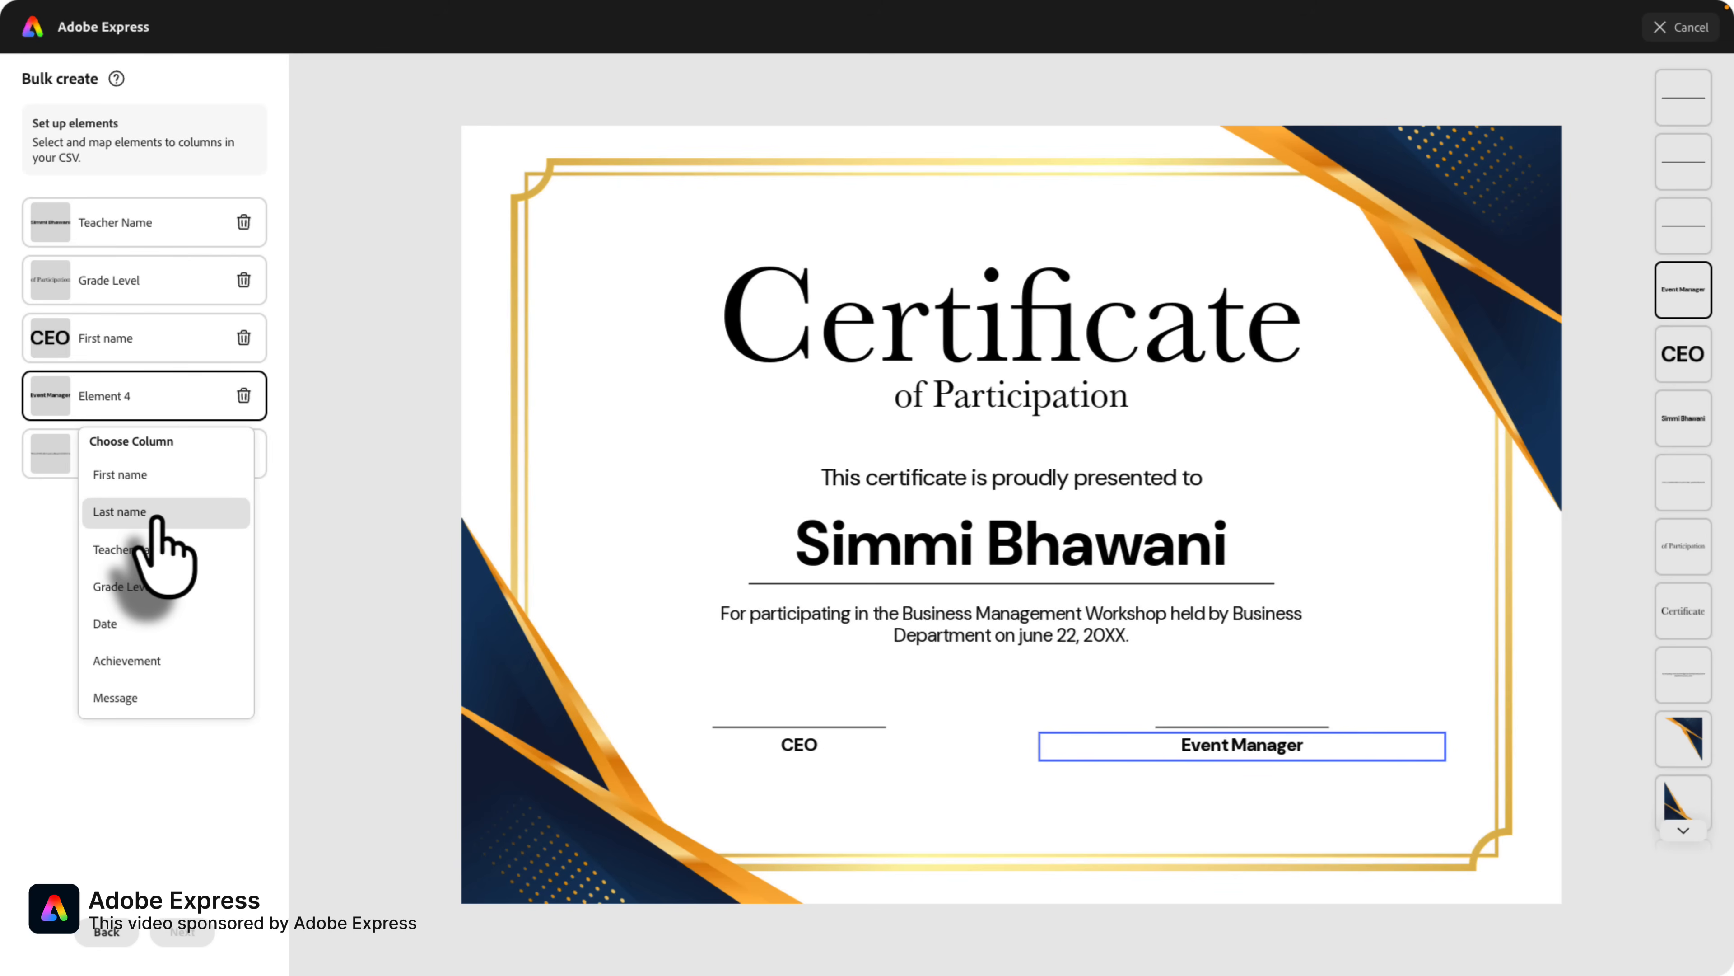
{"action": "left_click", "coordinate": [147, 513]}
Map the "This certificate is proudly presented to" element to the Achievement column and review the preview of all certificates
{"action": "left_click", "coordinate": [137, 456]}
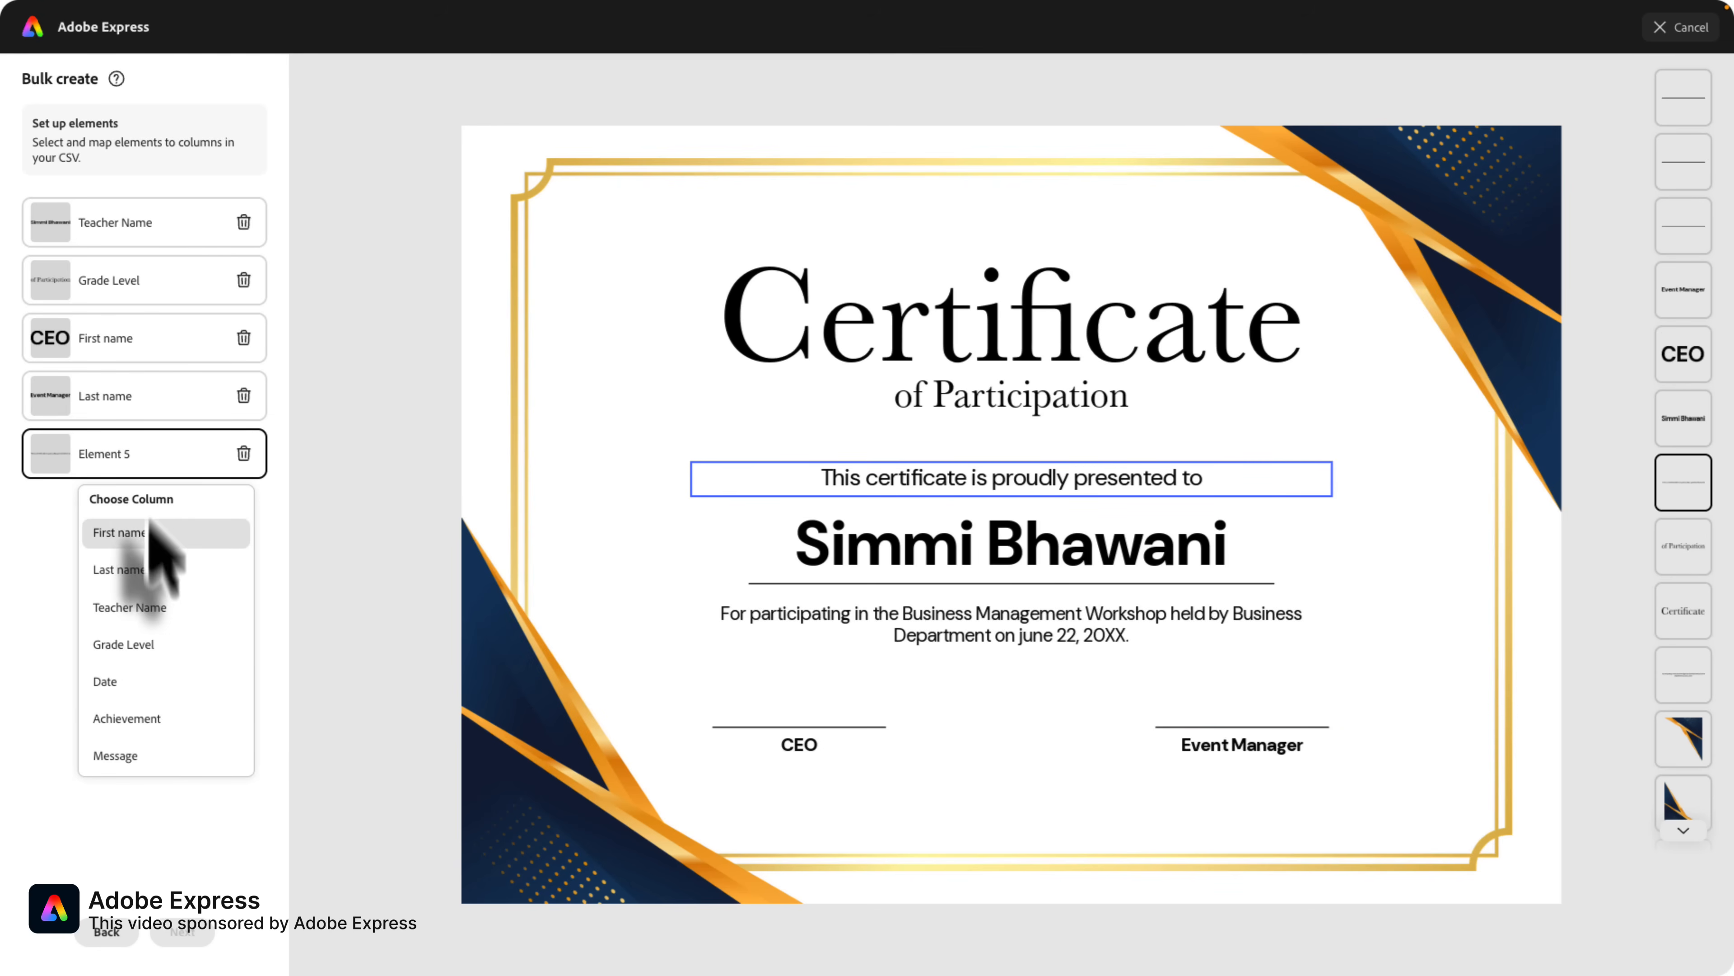
{"action": "left_click", "coordinate": [147, 718]}
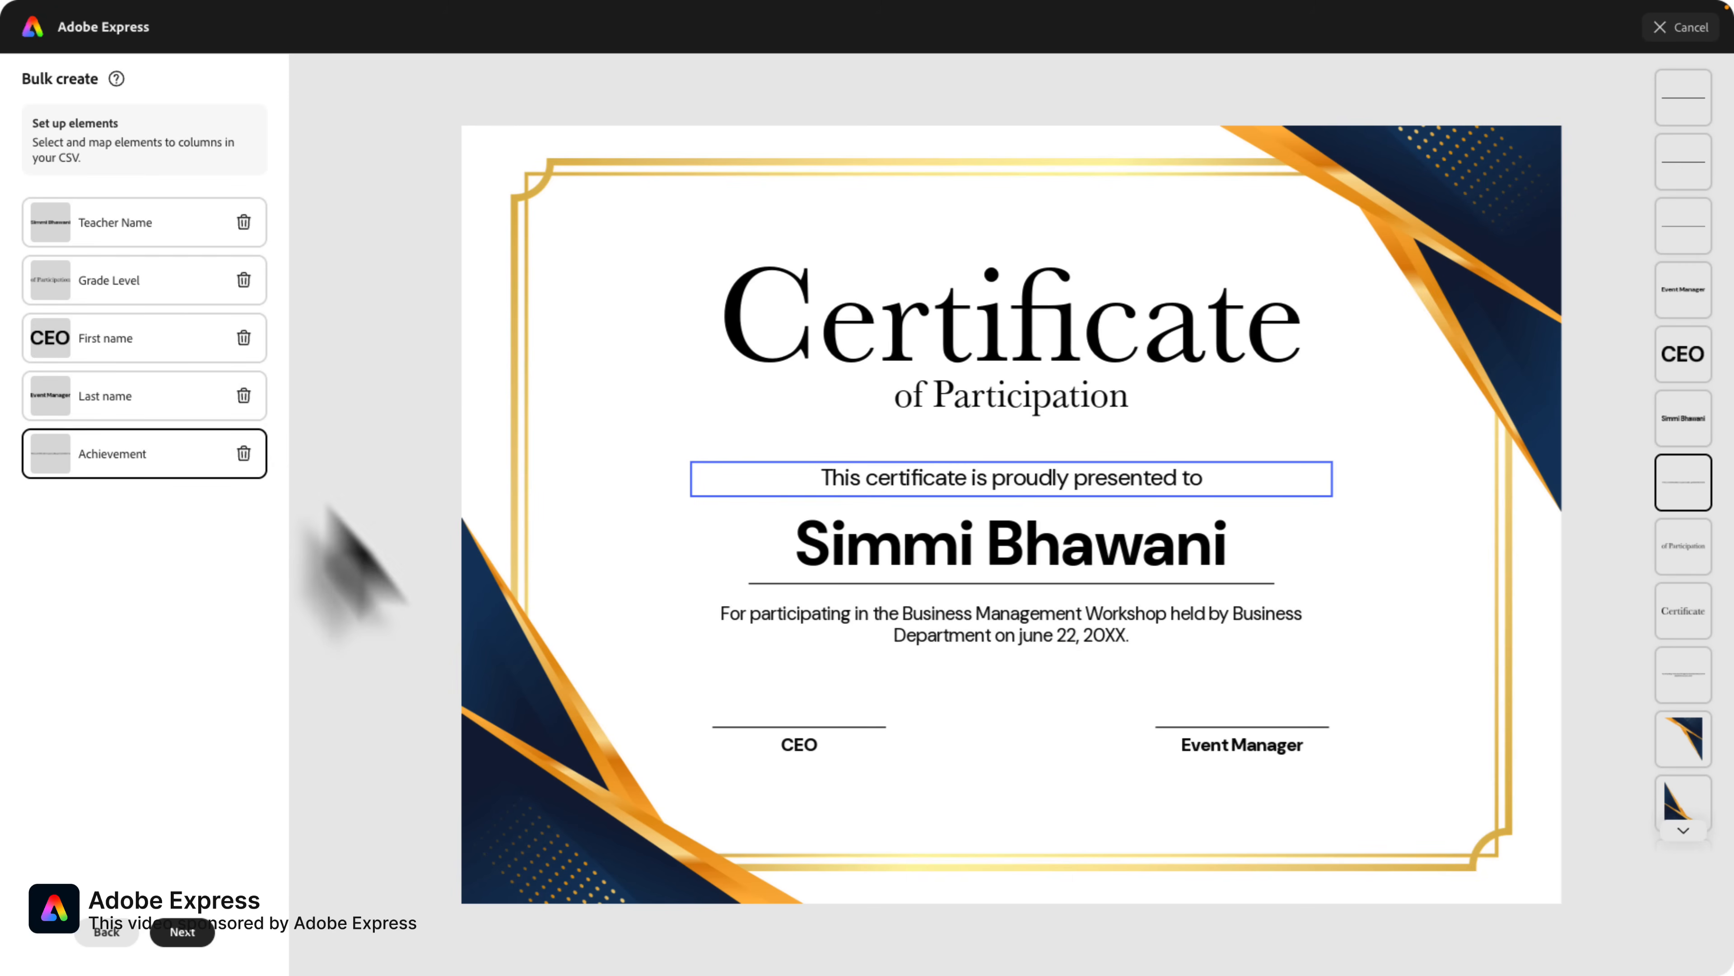
{"action": "left_click", "coordinate": [186, 933]}
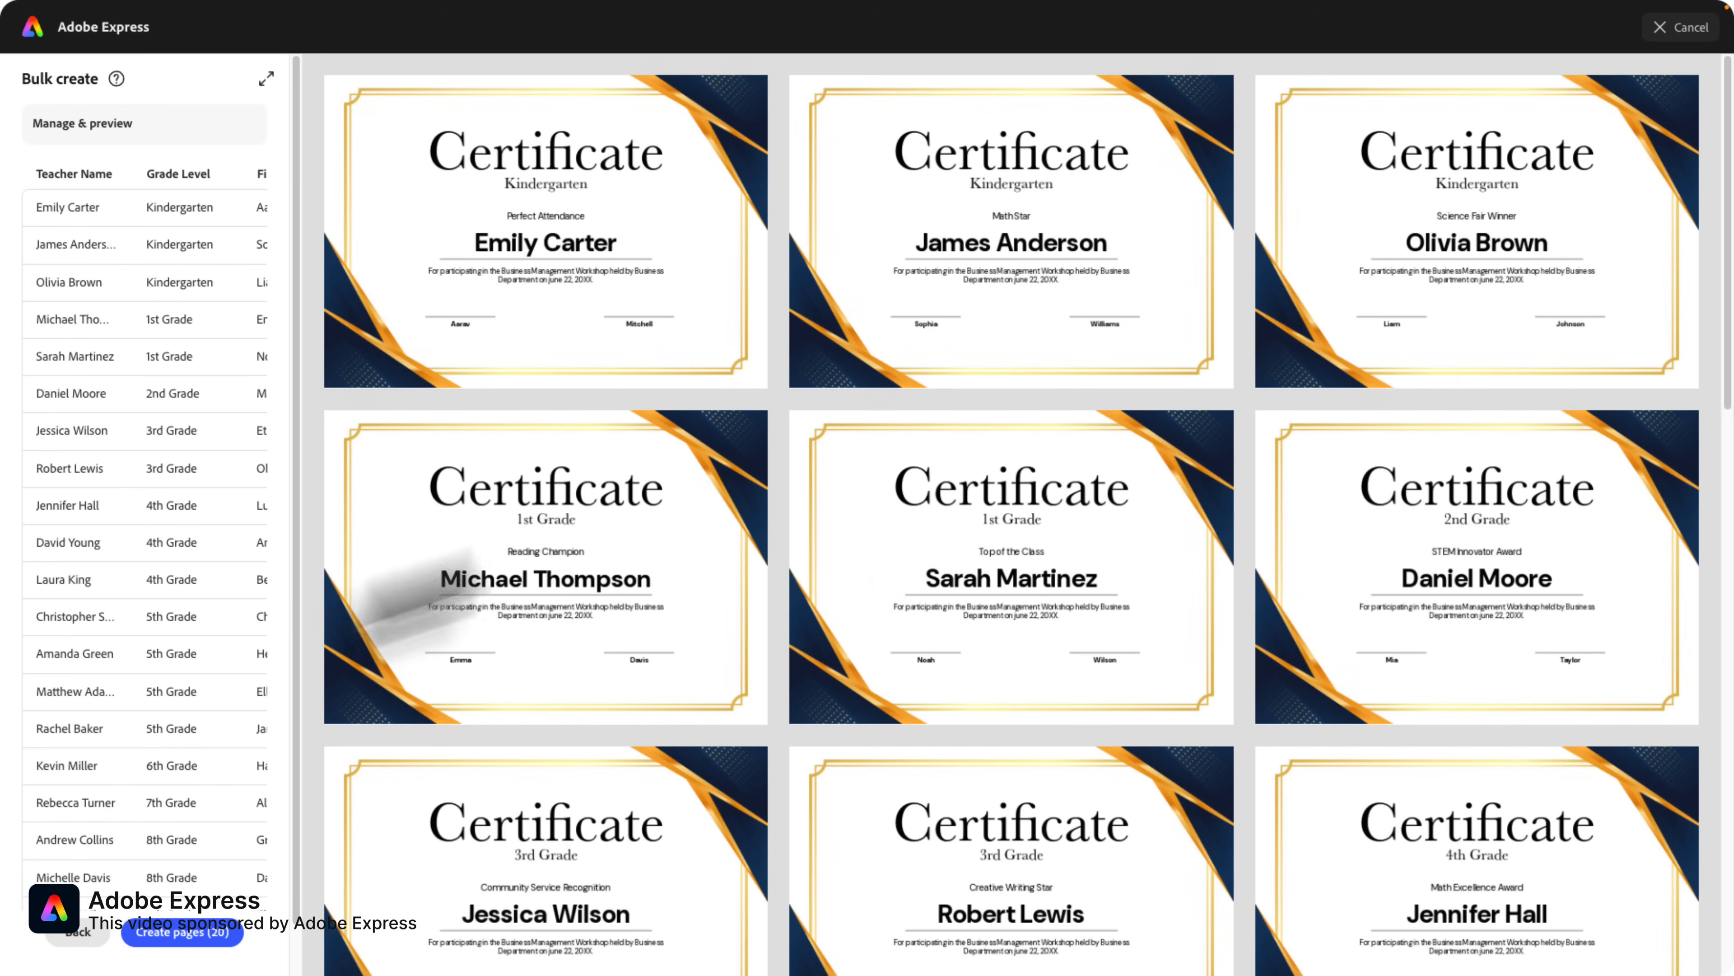
{"action": "scroll", "coordinate": [964, 531], "scroll_direction": "down", "scroll_amount": 1}
{"action": "scroll", "coordinate": [967, 527], "scroll_direction": "down", "scroll_amount": 10}
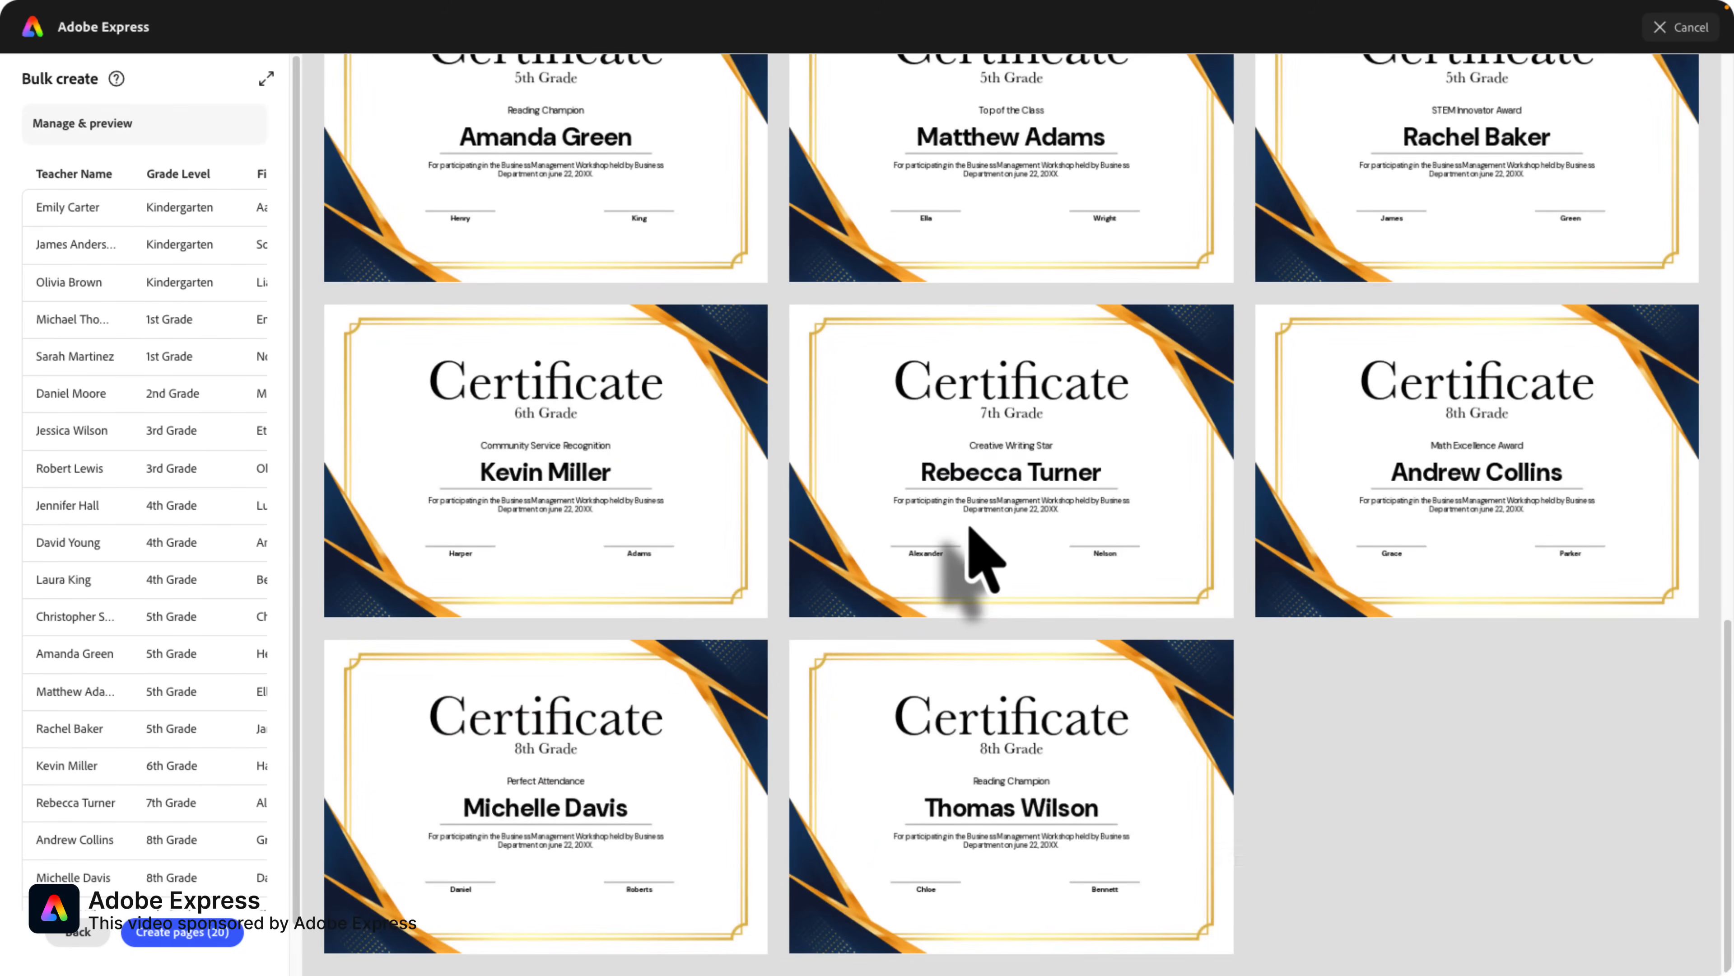
{"action": "scroll", "coordinate": [968, 524], "scroll_direction": "up", "scroll_amount": 3}
{"action": "scroll", "coordinate": [983, 555], "scroll_direction": "up", "scroll_amount": 10}
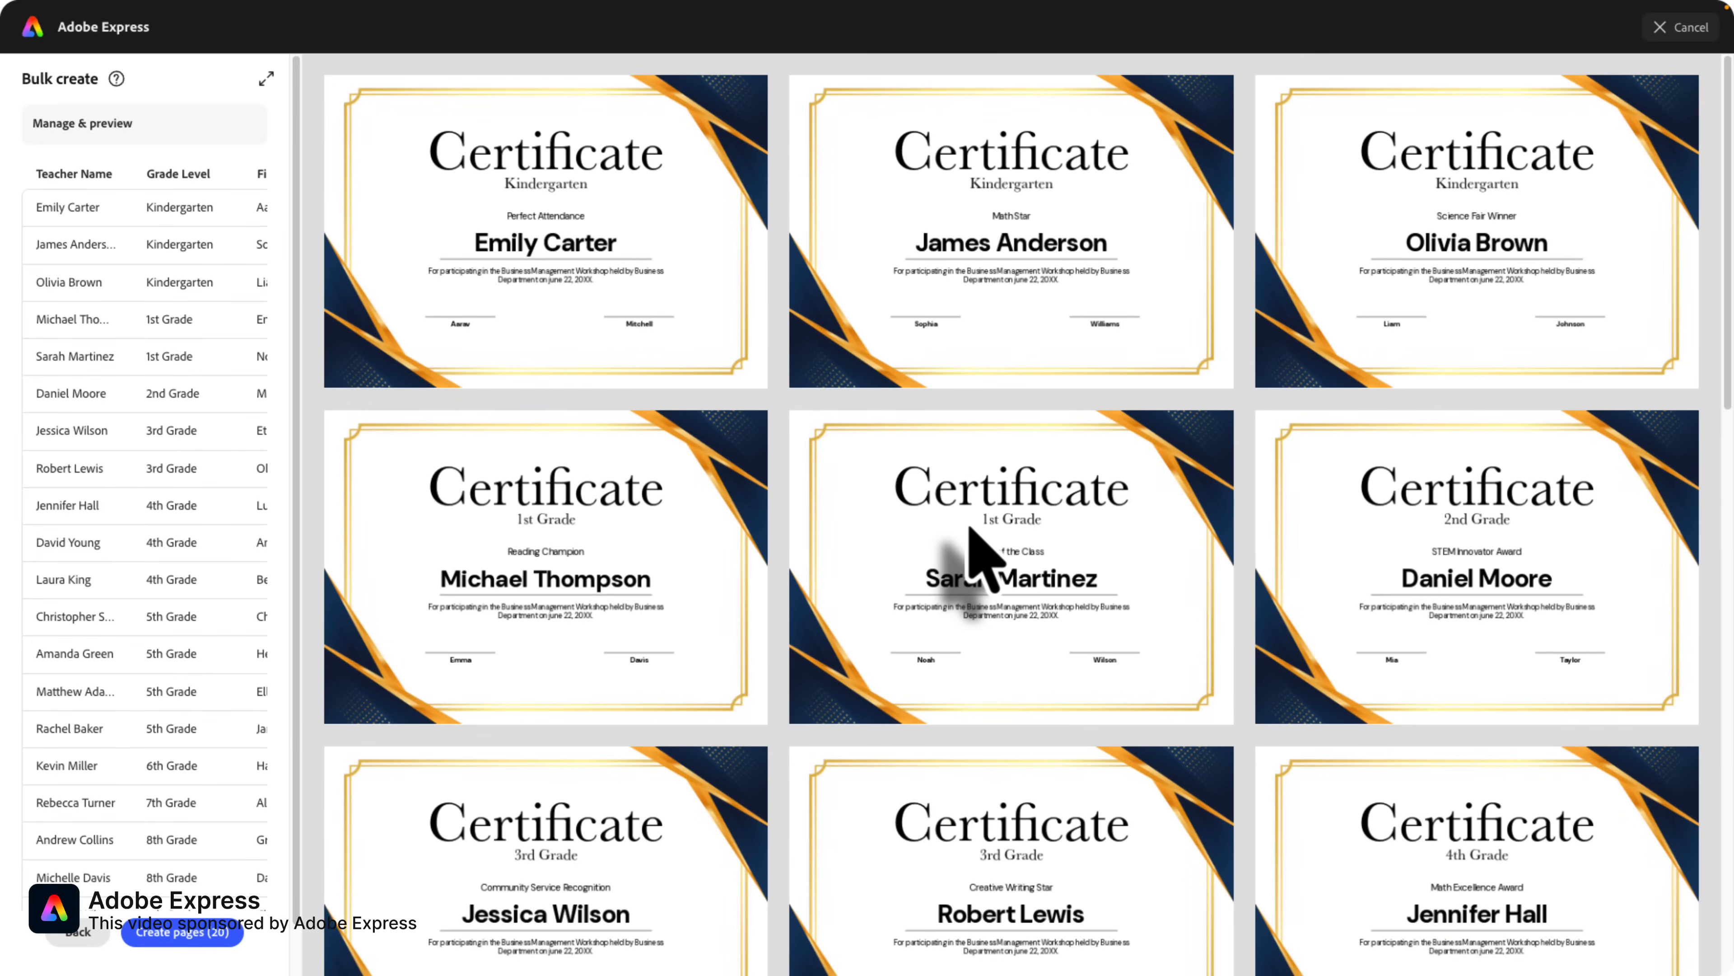